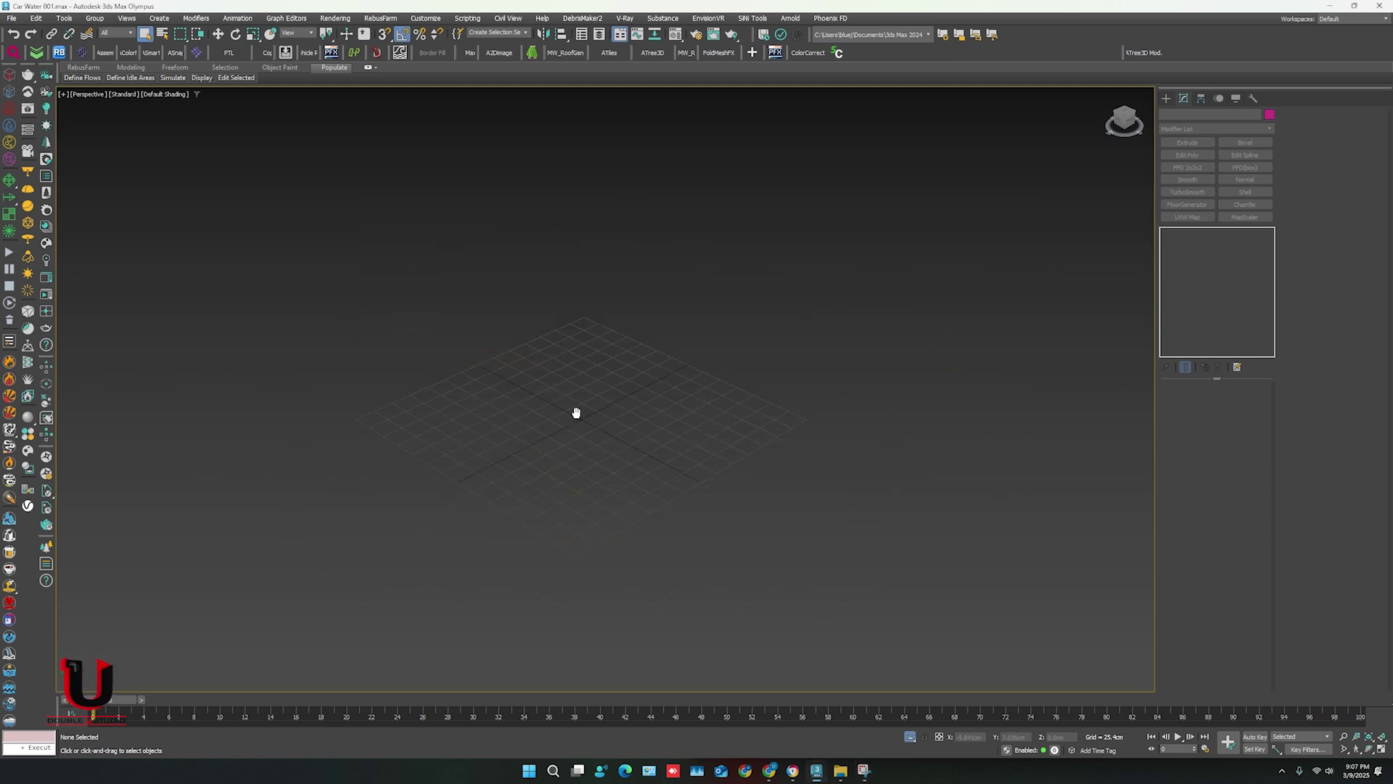
# Unhide all objects so the SUV reappears, and scrub the timeline to watch it move.
pyautogui.rightClick(610, 293)
pyautogui.click(643, 266)
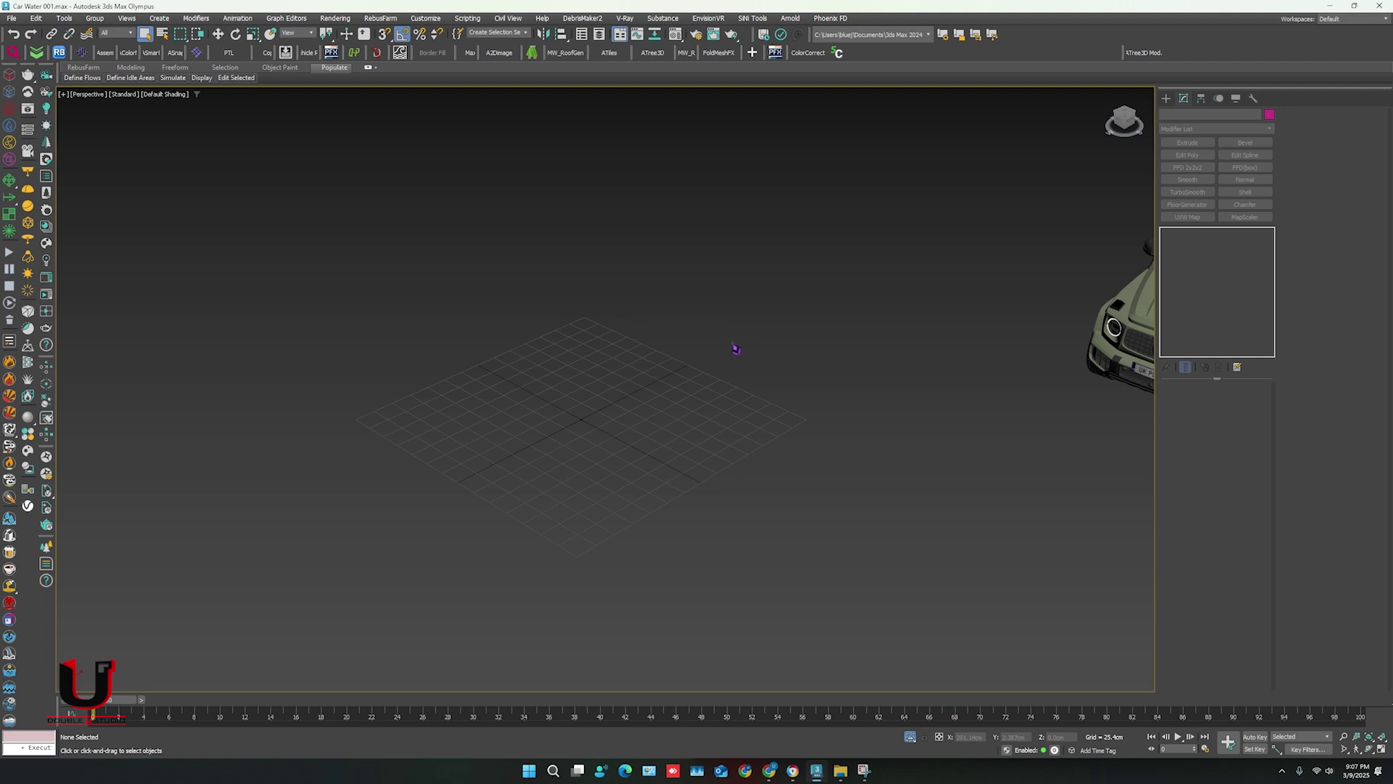
pyautogui.moveTo(735, 349)
pyautogui.keyDown('alt'); pyautogui.mouseDown(button='middle')
pyautogui.moveTo(737, 405)
pyautogui.moveTo(752, 412)
pyautogui.mouseUp(button='middle'); pyautogui.keyUp('alt')
pyautogui.scroll(5, 503, 278)
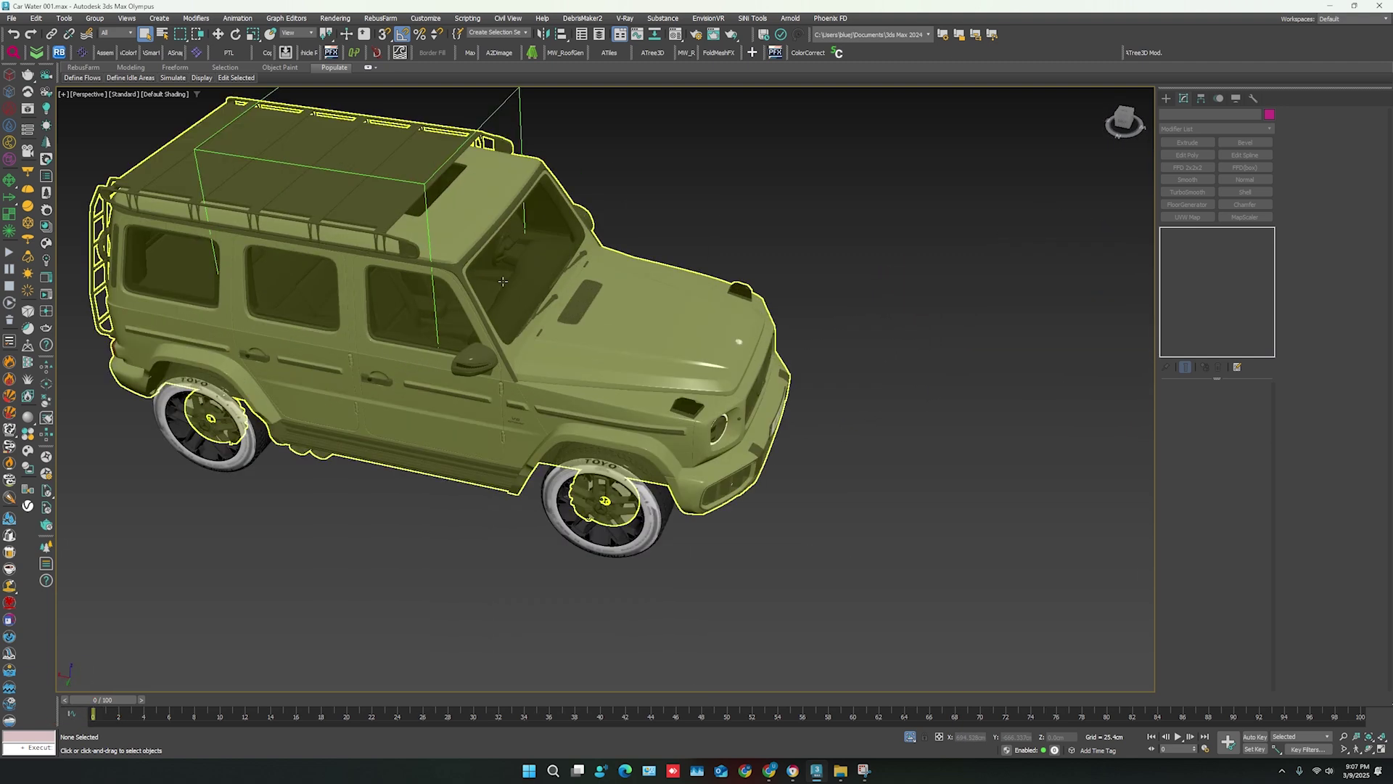
pyautogui.click(544, 327)
pyautogui.moveTo(545, 327)
pyautogui.mouseDown(button='middle')
pyautogui.moveTo(586, 351)
pyautogui.moveTo(545, 349)
pyautogui.mouseUp(button='middle')
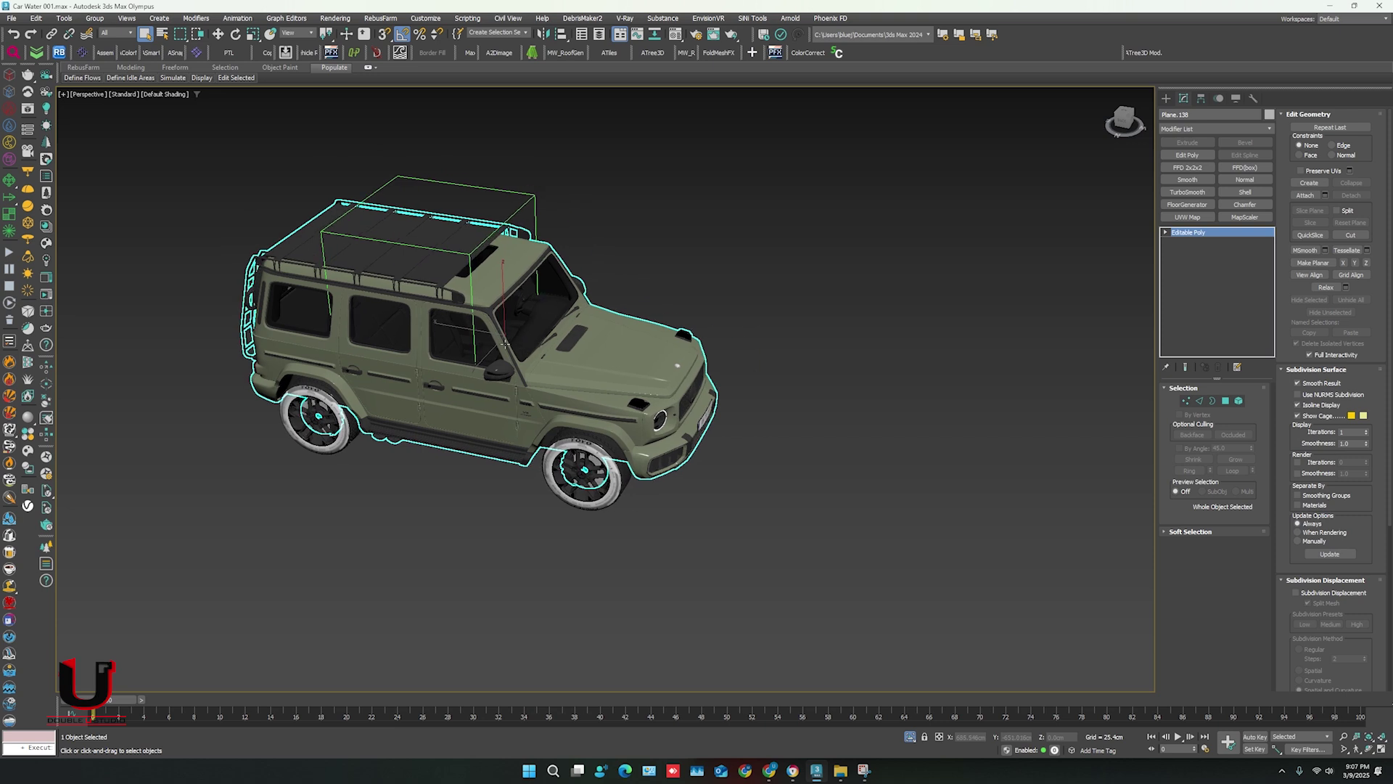
pyautogui.scroll(-4, 506, 345)
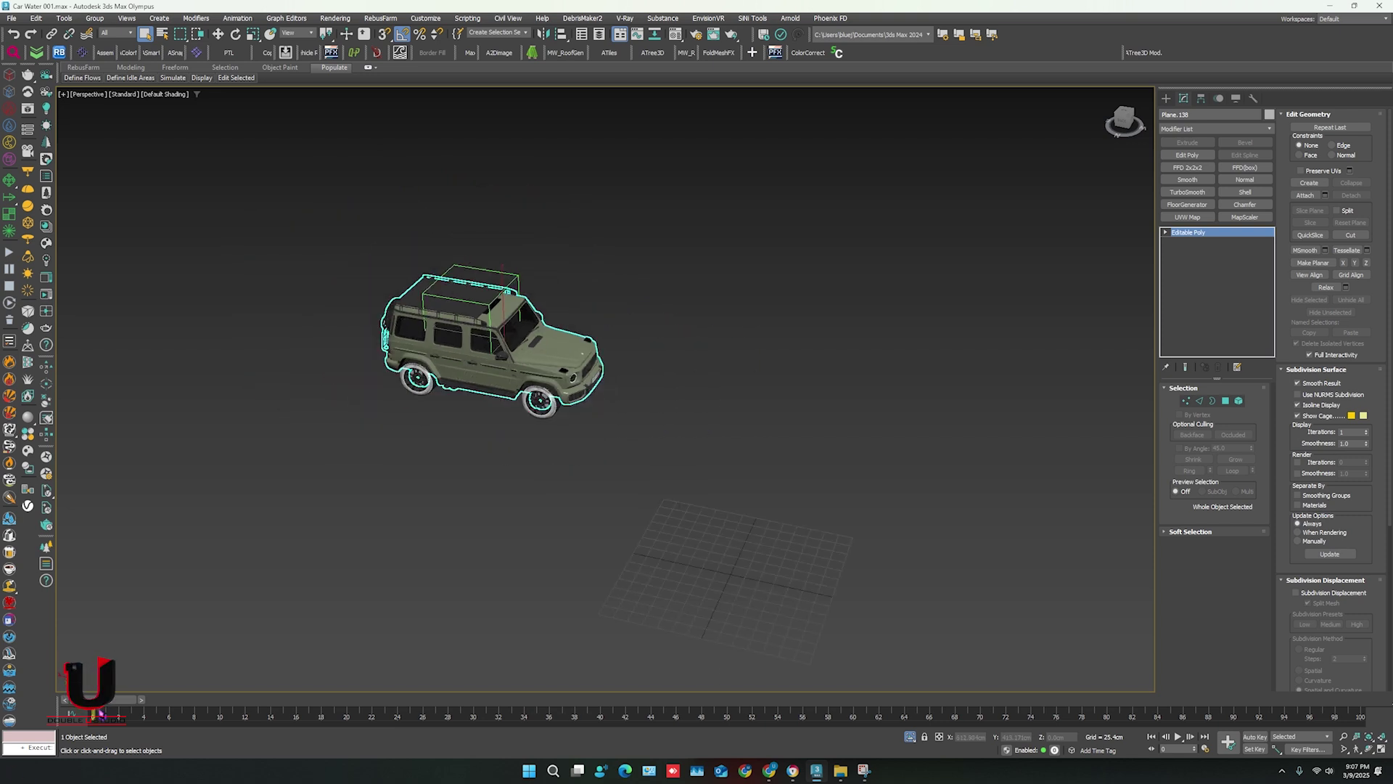
pyautogui.moveTo(113, 710)
pyautogui.mouseDown()
pyautogui.moveTo(320, 718)
pyautogui.moveTo(114, 709)
pyautogui.mouseUp()
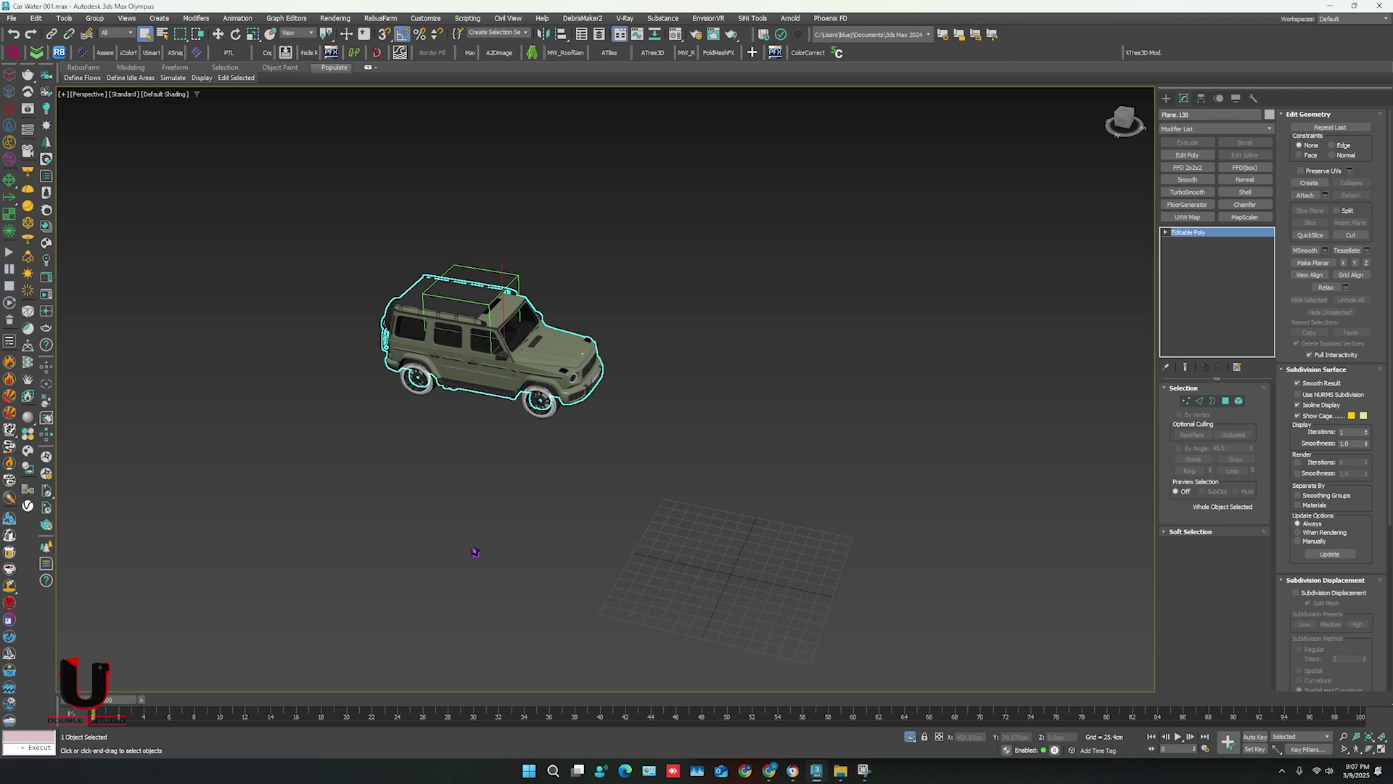
pyautogui.click(518, 523)
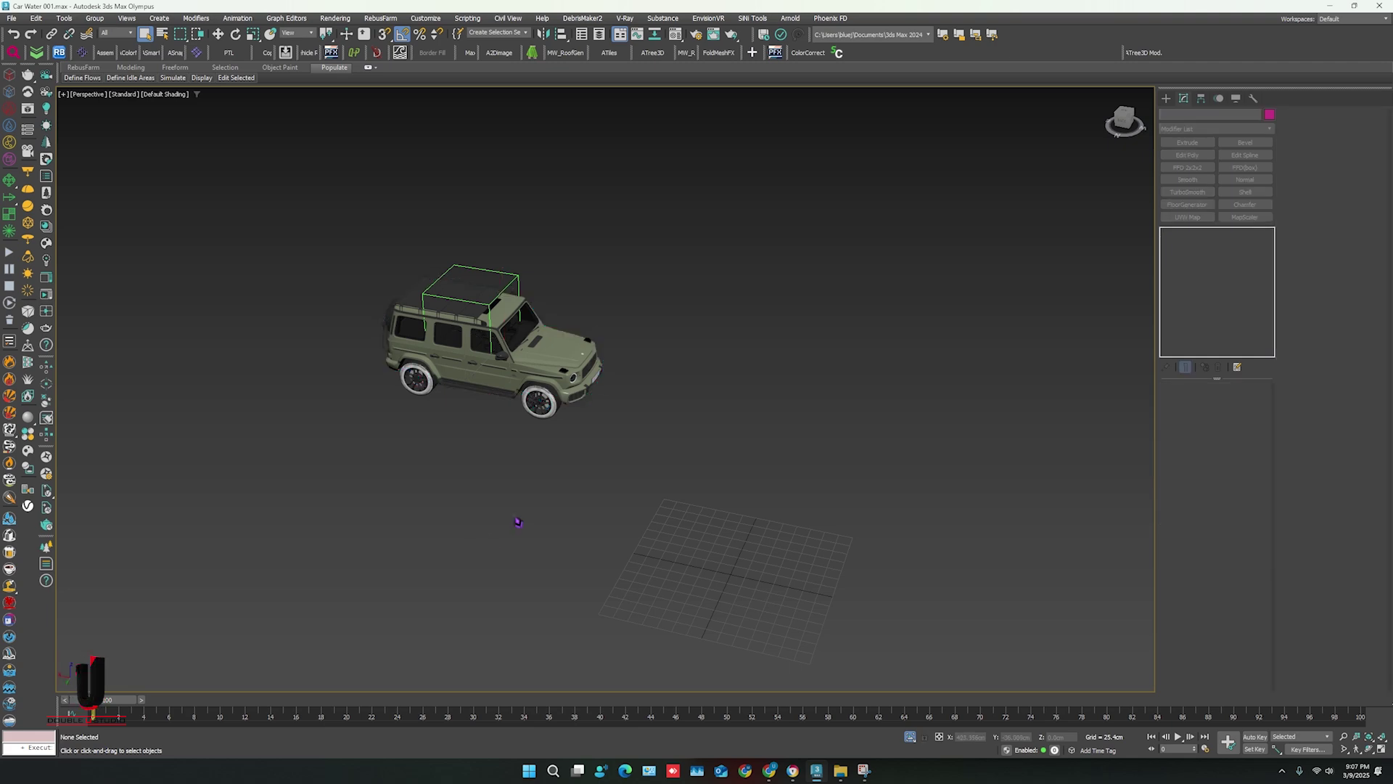
# Select the SUV, switch to Top view, frame it and pan to recentre the scene.
pyautogui.click(498, 373)
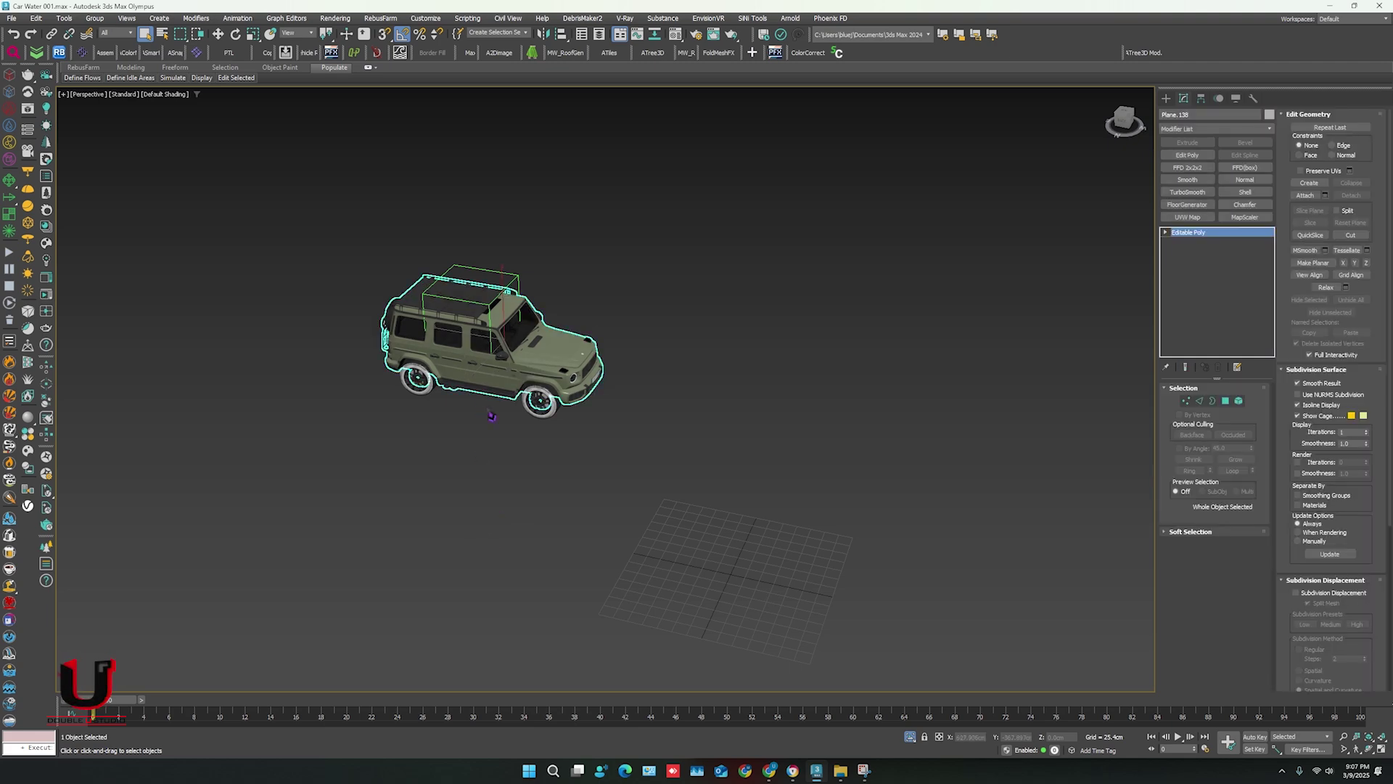
pyautogui.press('t')
pyautogui.press('z')
pyautogui.scroll(-4, 490, 413)
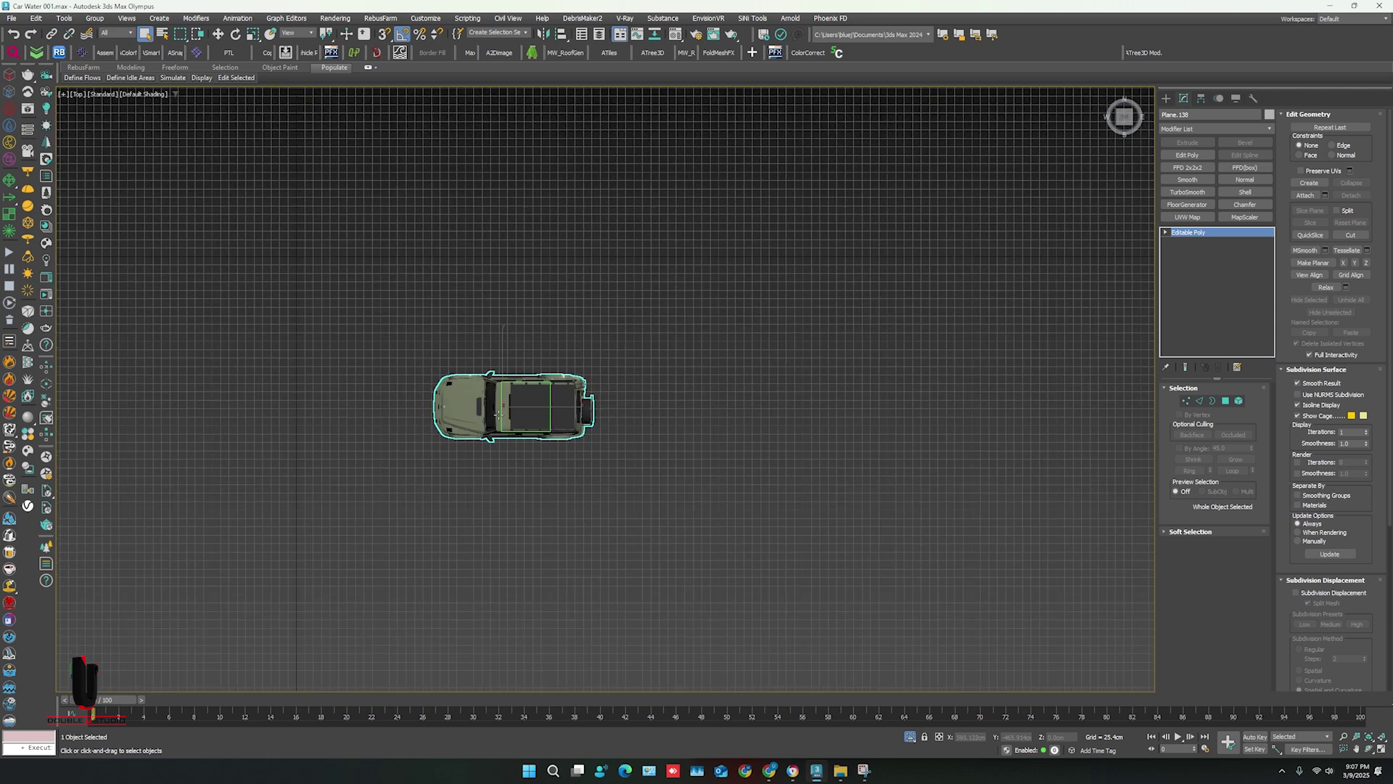
pyautogui.moveTo(452, 441); pyautogui.dragTo(694, 483, button='middle')
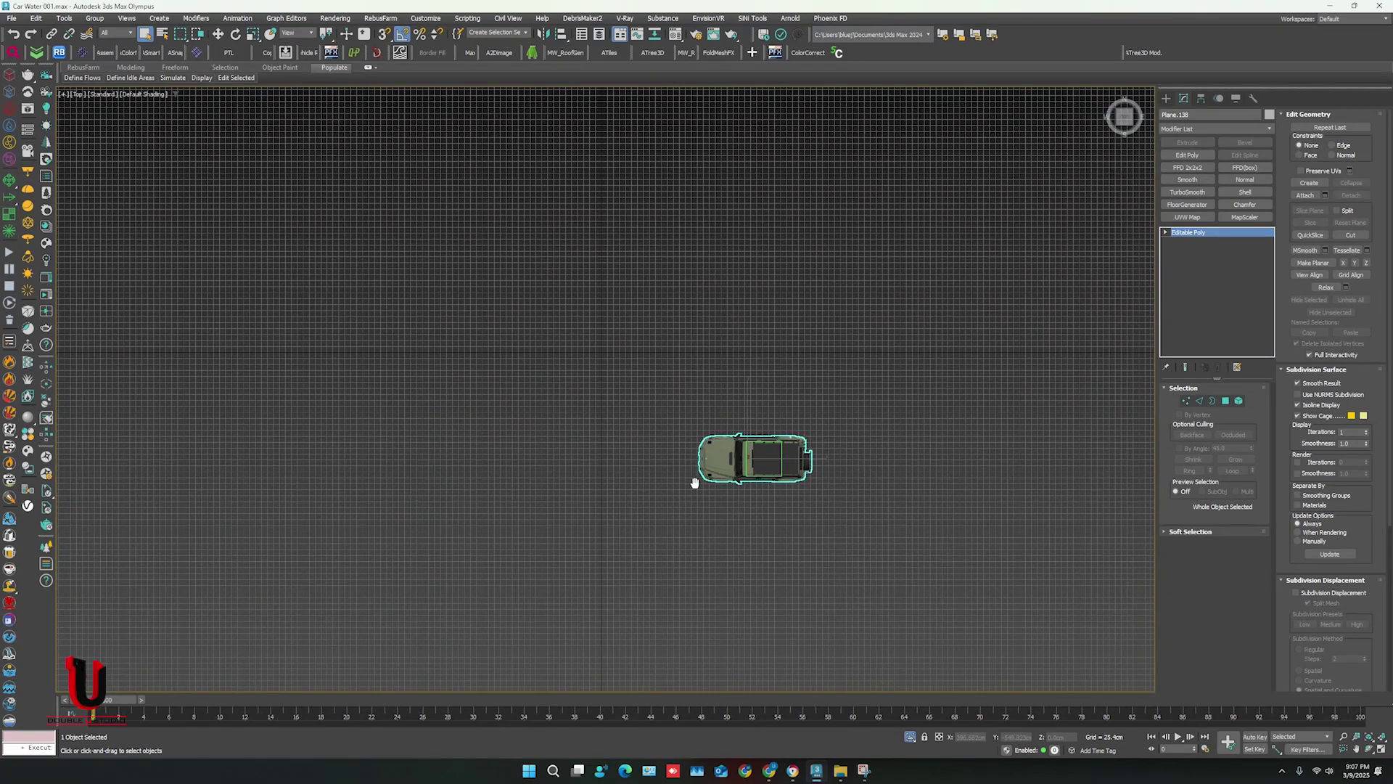
# Hide the grid and drag out a Phoenix FD LiquidSim container around the SUV.
pyautogui.press('g')
pyautogui.click(680, 526)
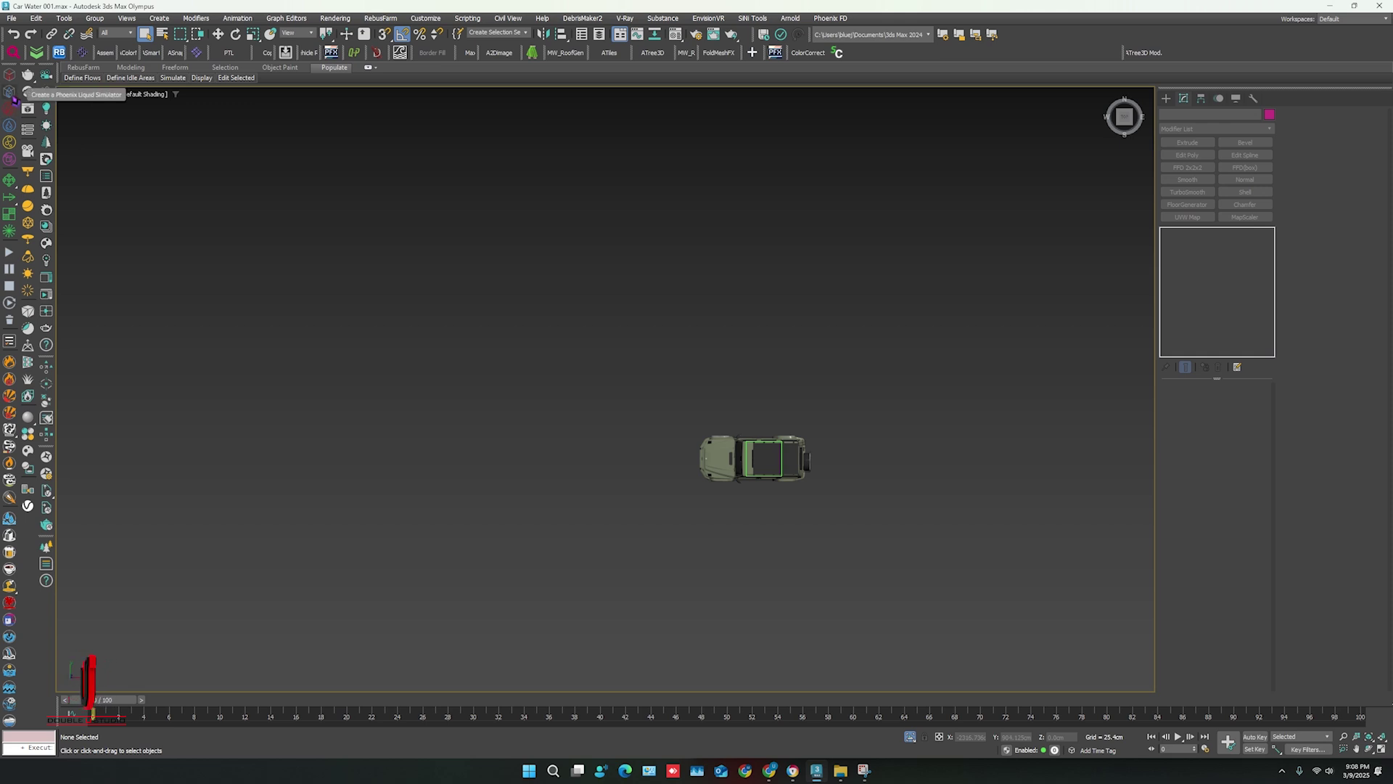
pyautogui.click(27, 95)
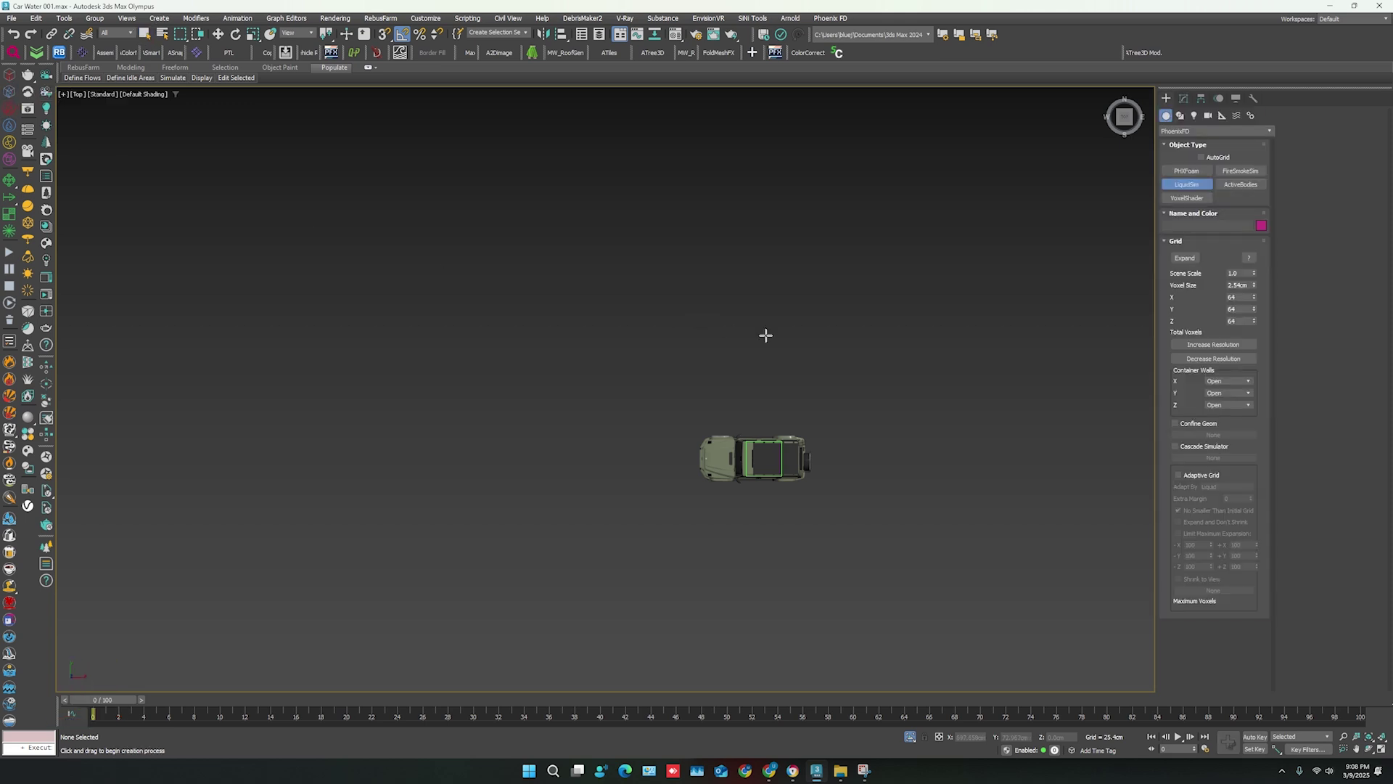
pyautogui.moveTo(885, 328); pyautogui.dragTo(204, 629)
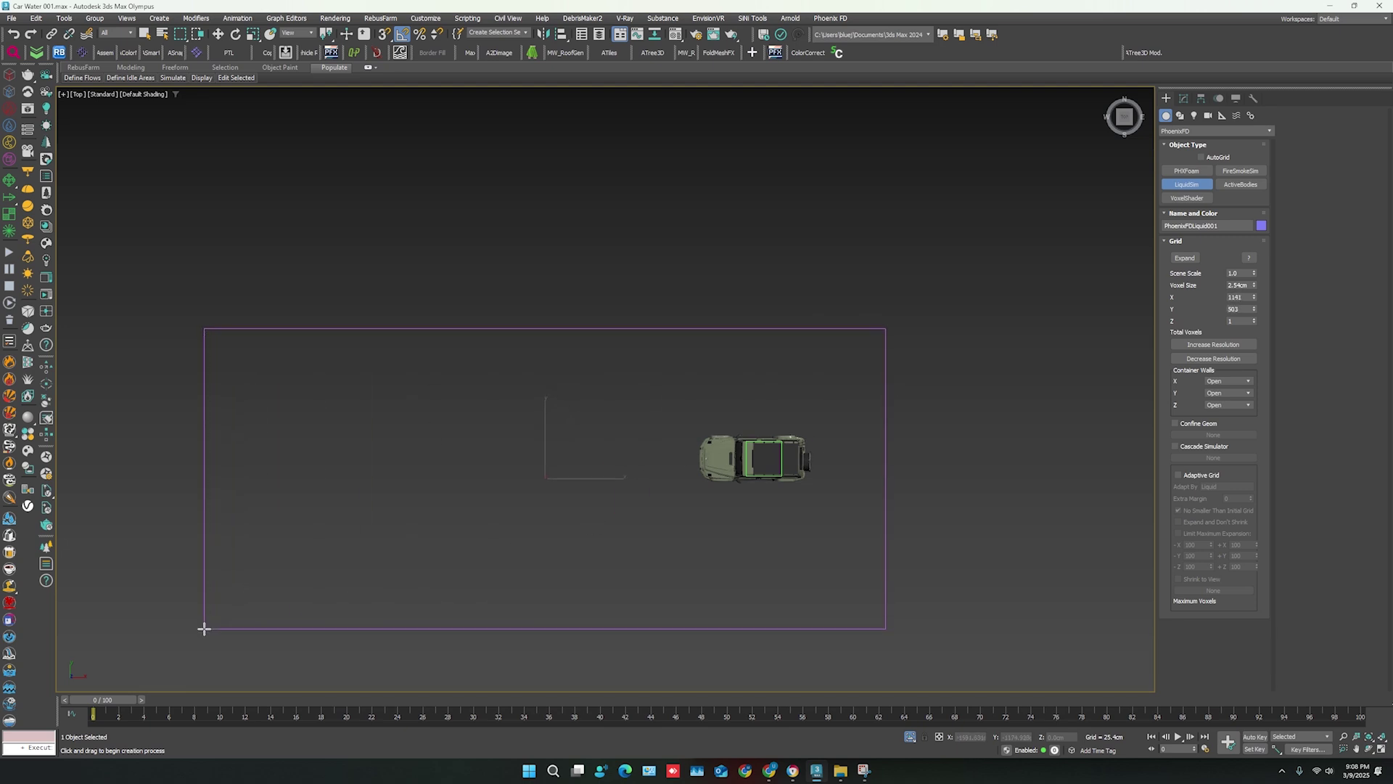
pyautogui.rightClick(209, 559)
# Move the liquid container to the right along X so the car sits inside.
pyautogui.press('w')
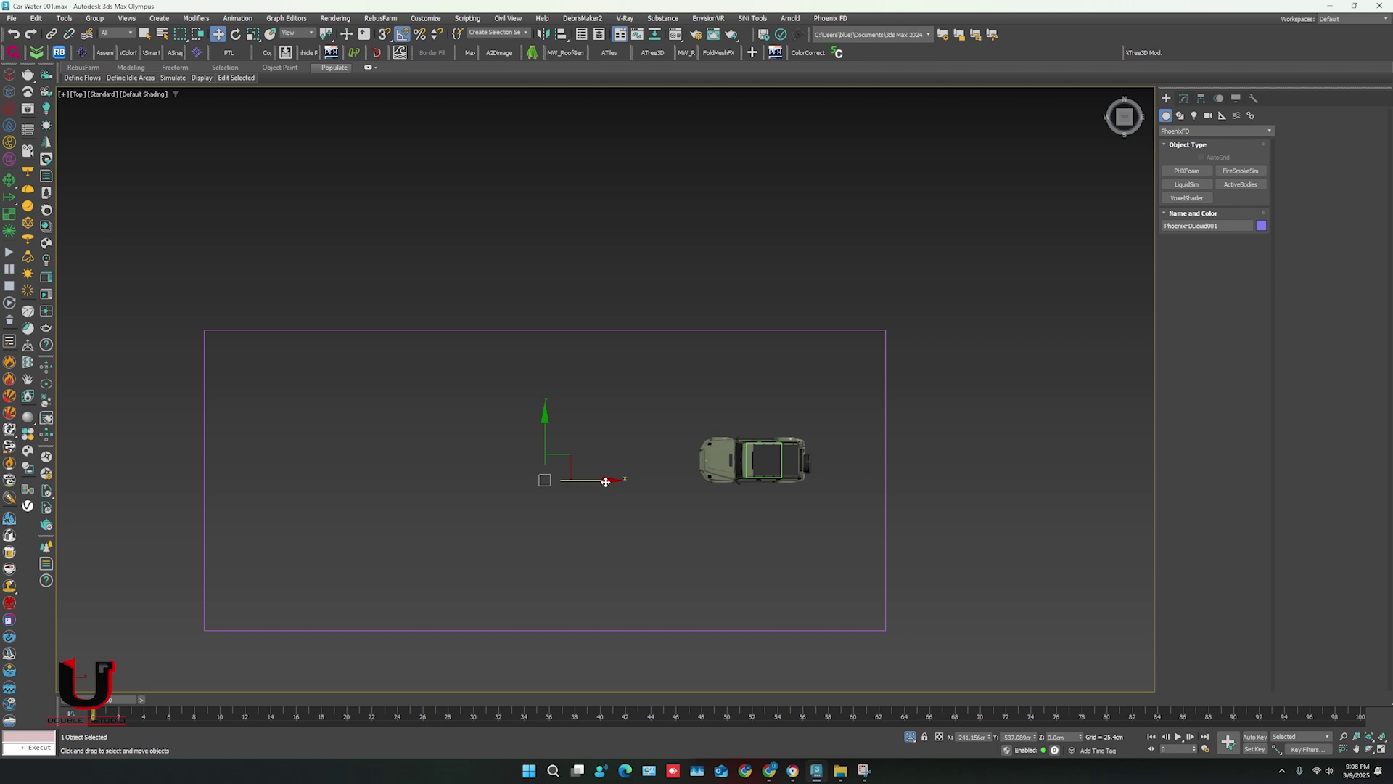
pyautogui.moveTo(603, 481)
pyautogui.mouseDown()
pyautogui.moveTo(701, 481)
pyautogui.moveTo(658, 436)
pyautogui.mouseUp()
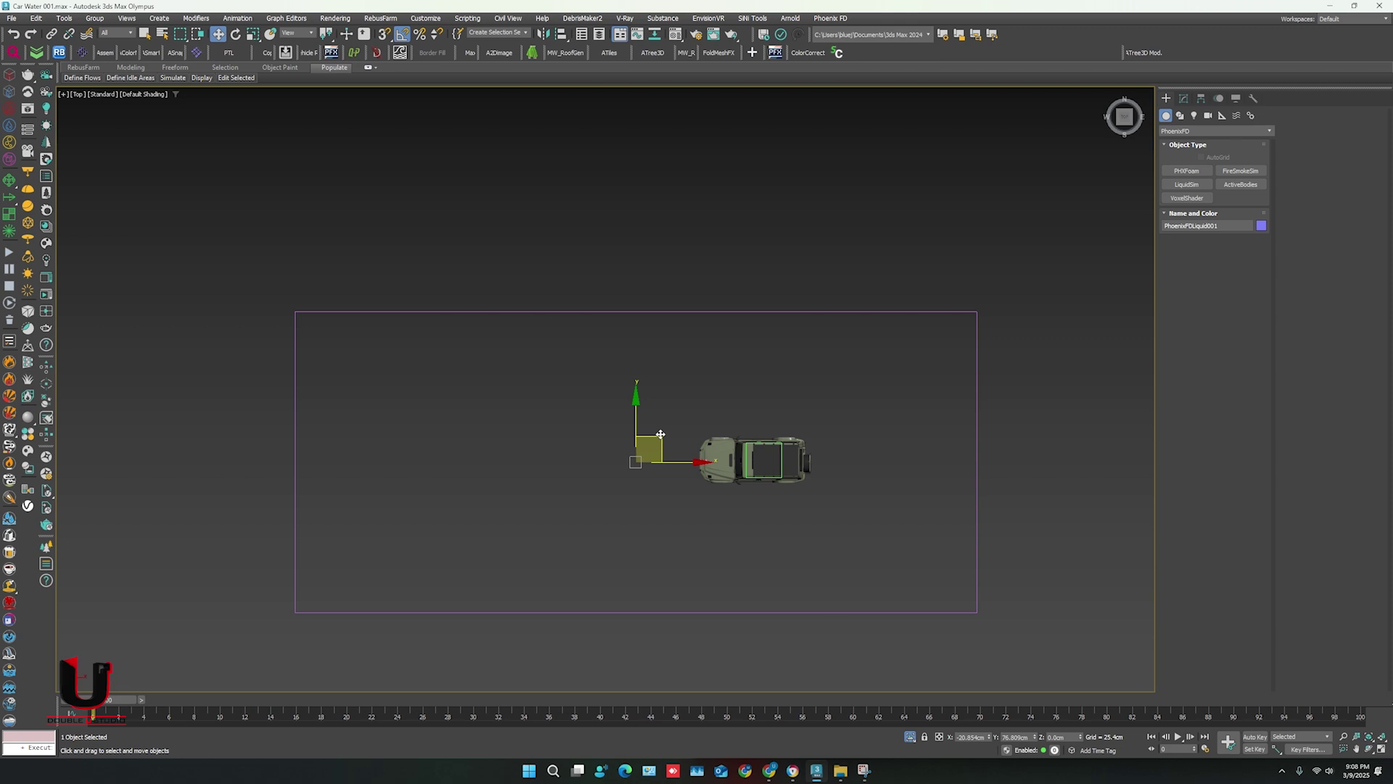
pyautogui.moveTo(659, 435); pyautogui.dragTo(727, 435)
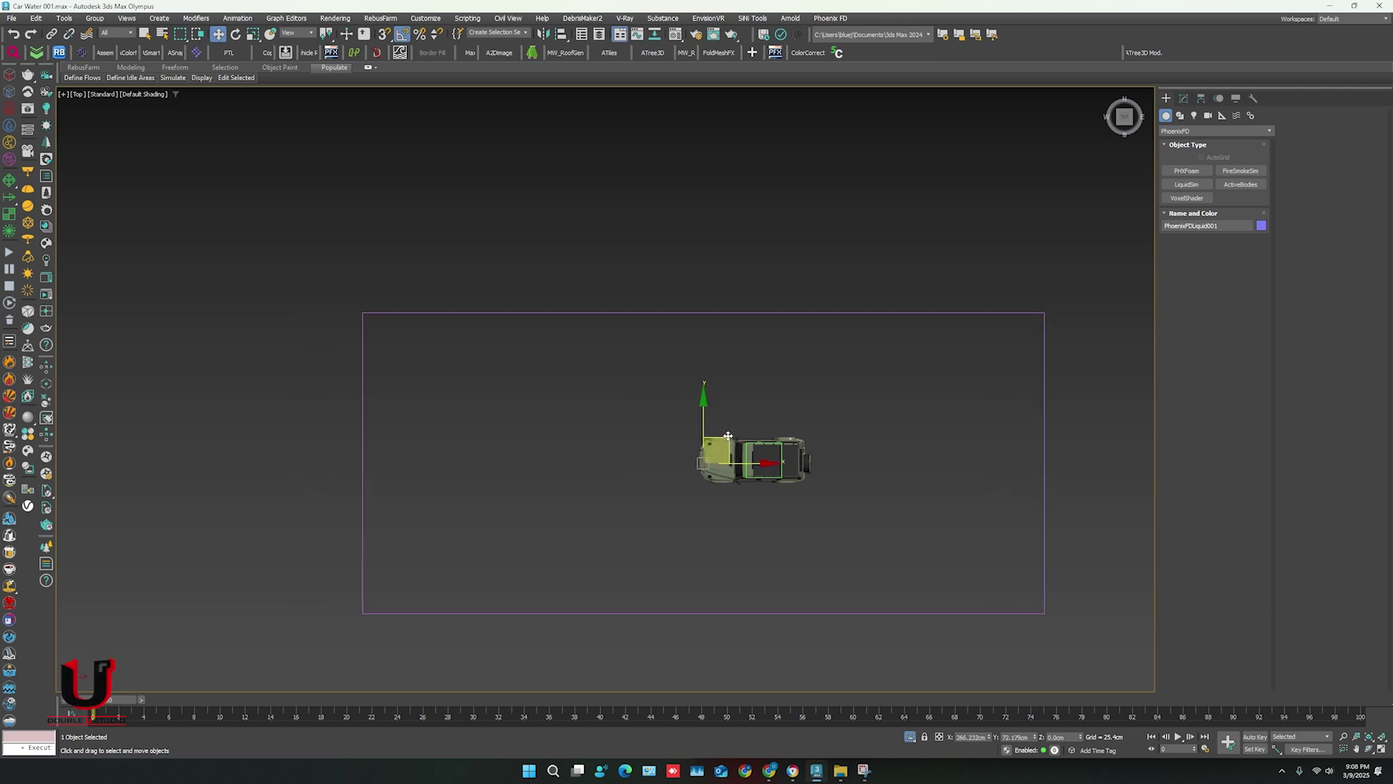
pyautogui.scroll(-1, 728, 437)
pyautogui.scroll(-1, 716, 457)
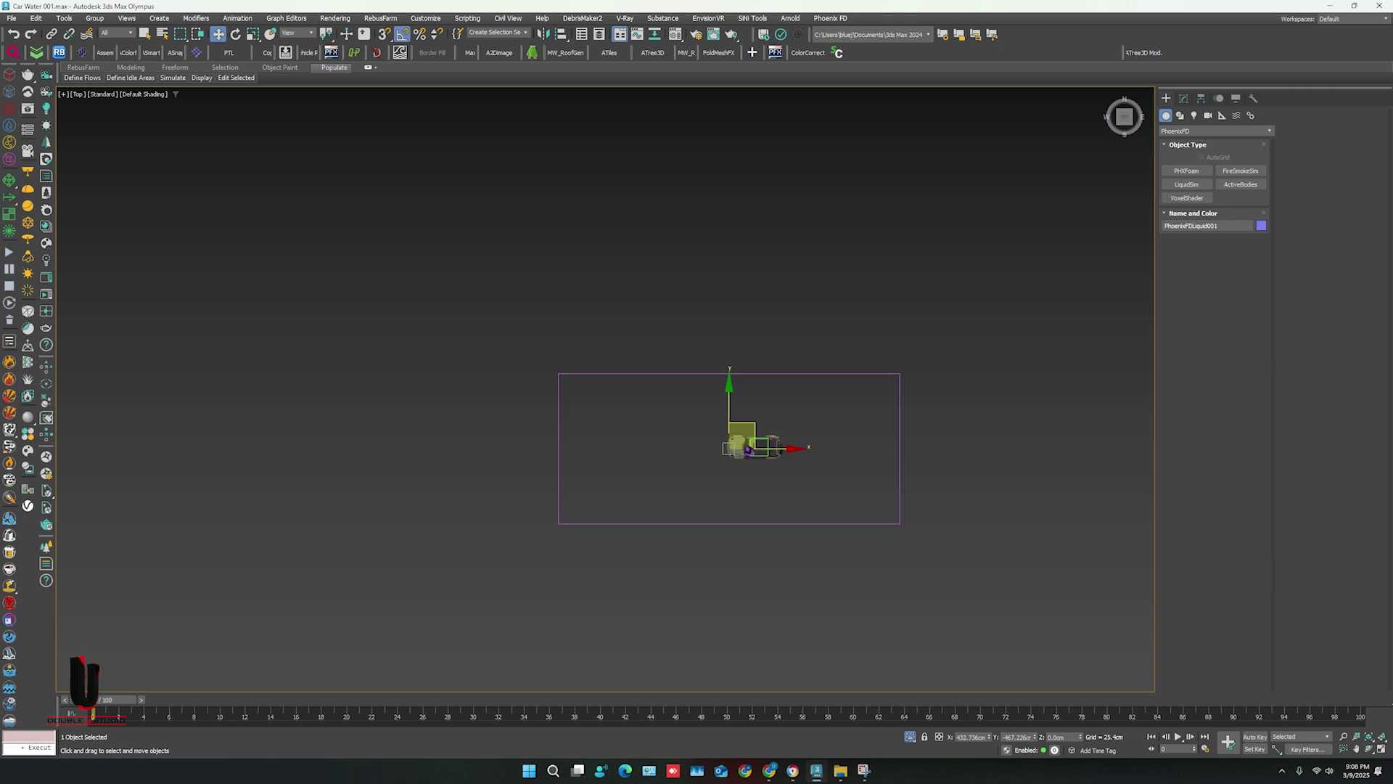
# Link the SUV to Dummy001 on its roof as its parent, then deselect.
pyautogui.press('f')
pyautogui.scroll(2, 670, 466)
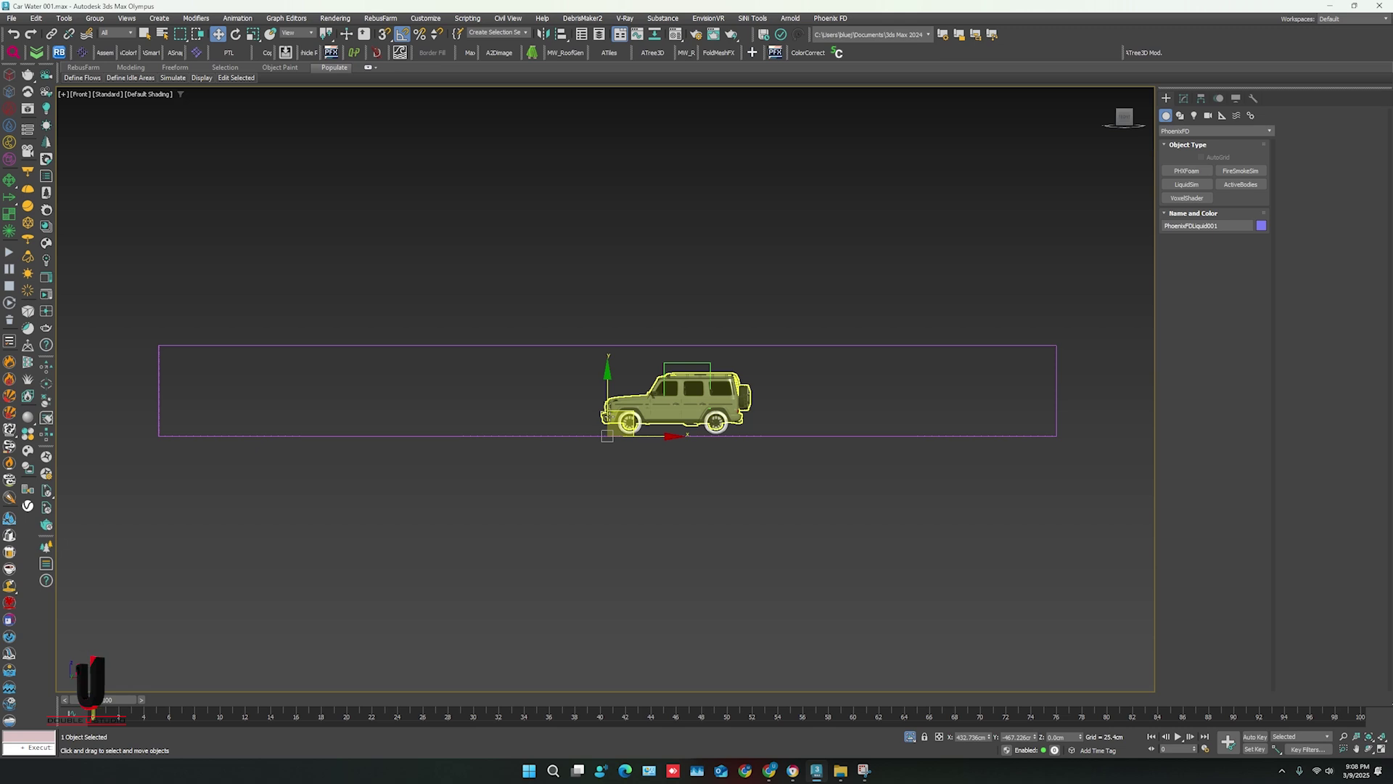
pyautogui.keyDown('alt'); pyautogui.moveTo(681, 463); pyautogui.dragTo(679, 486, button='middle'); pyautogui.keyUp('alt')
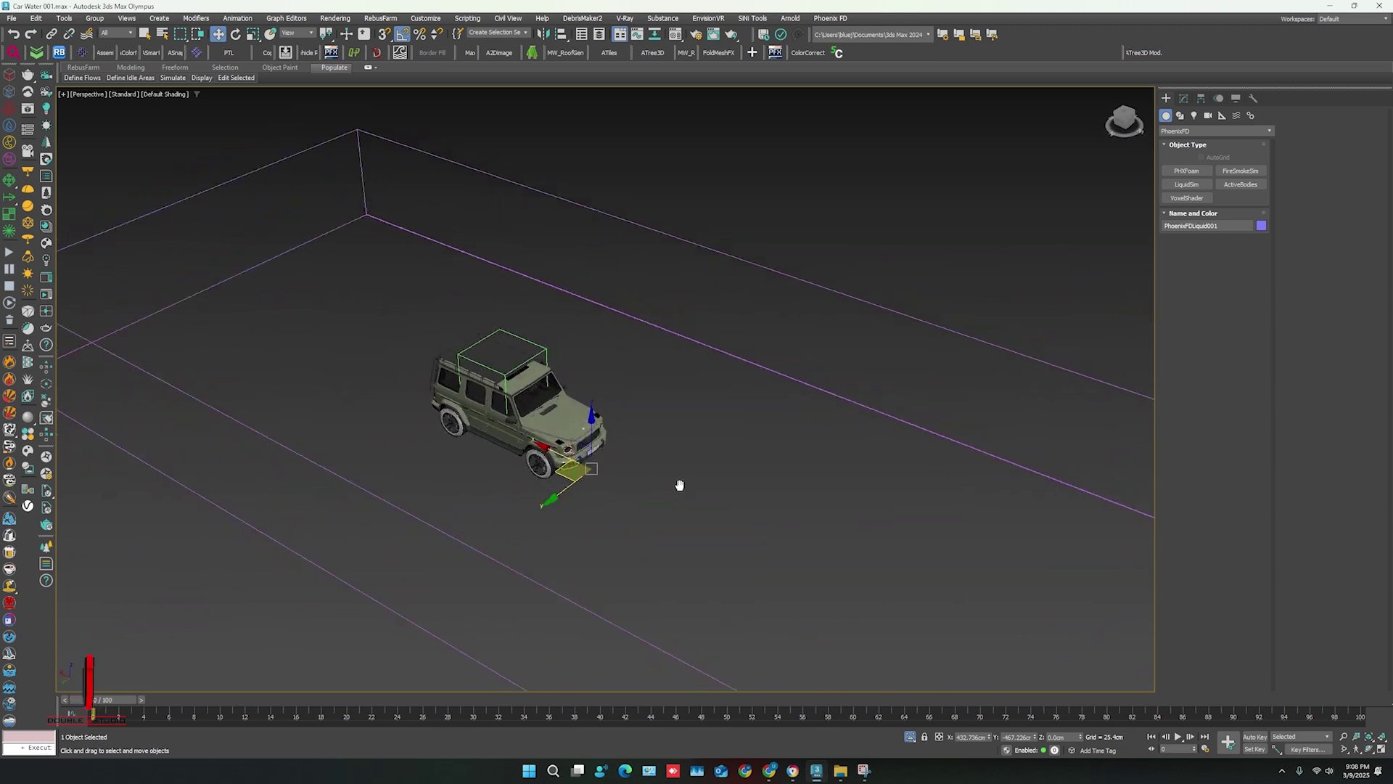
pyautogui.scroll(3, 680, 485)
pyautogui.scroll(-2, 679, 486)
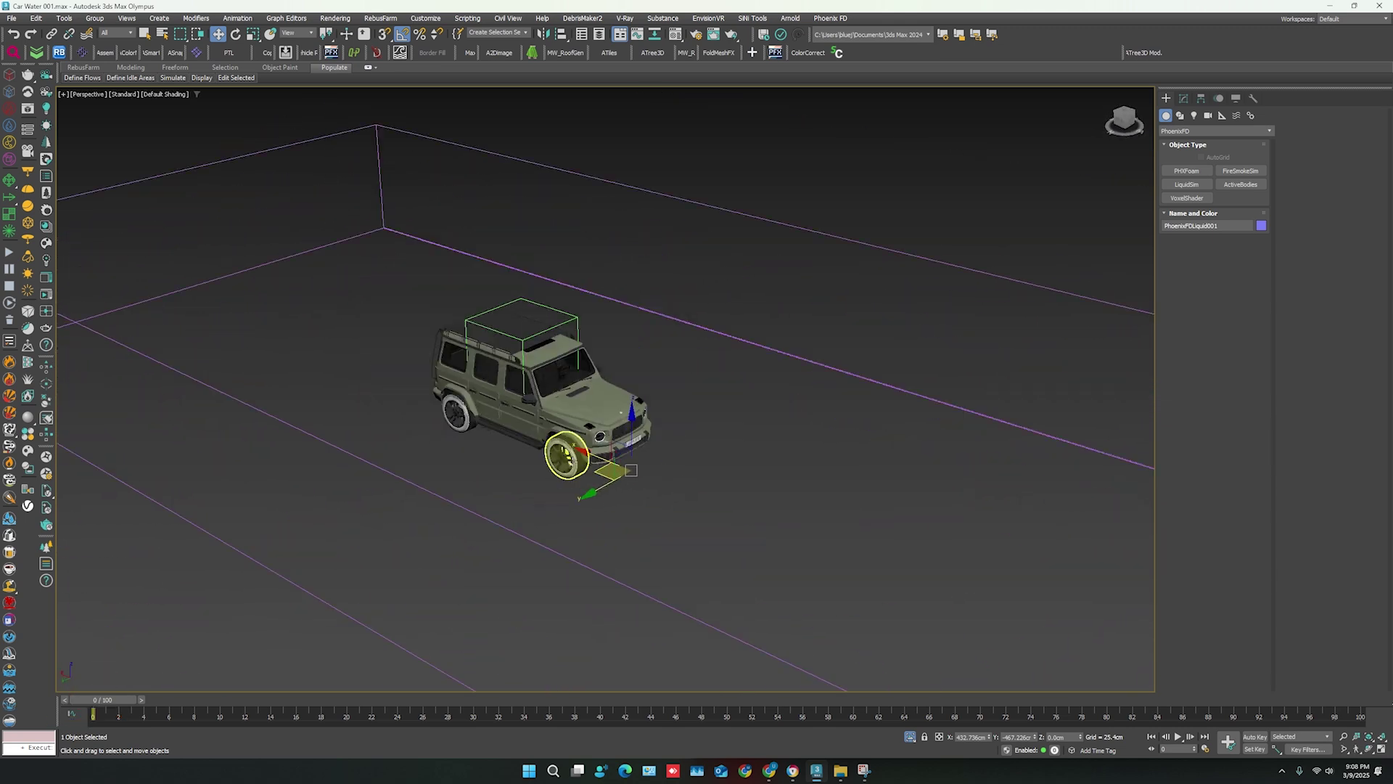
pyautogui.scroll(-1, 566, 455)
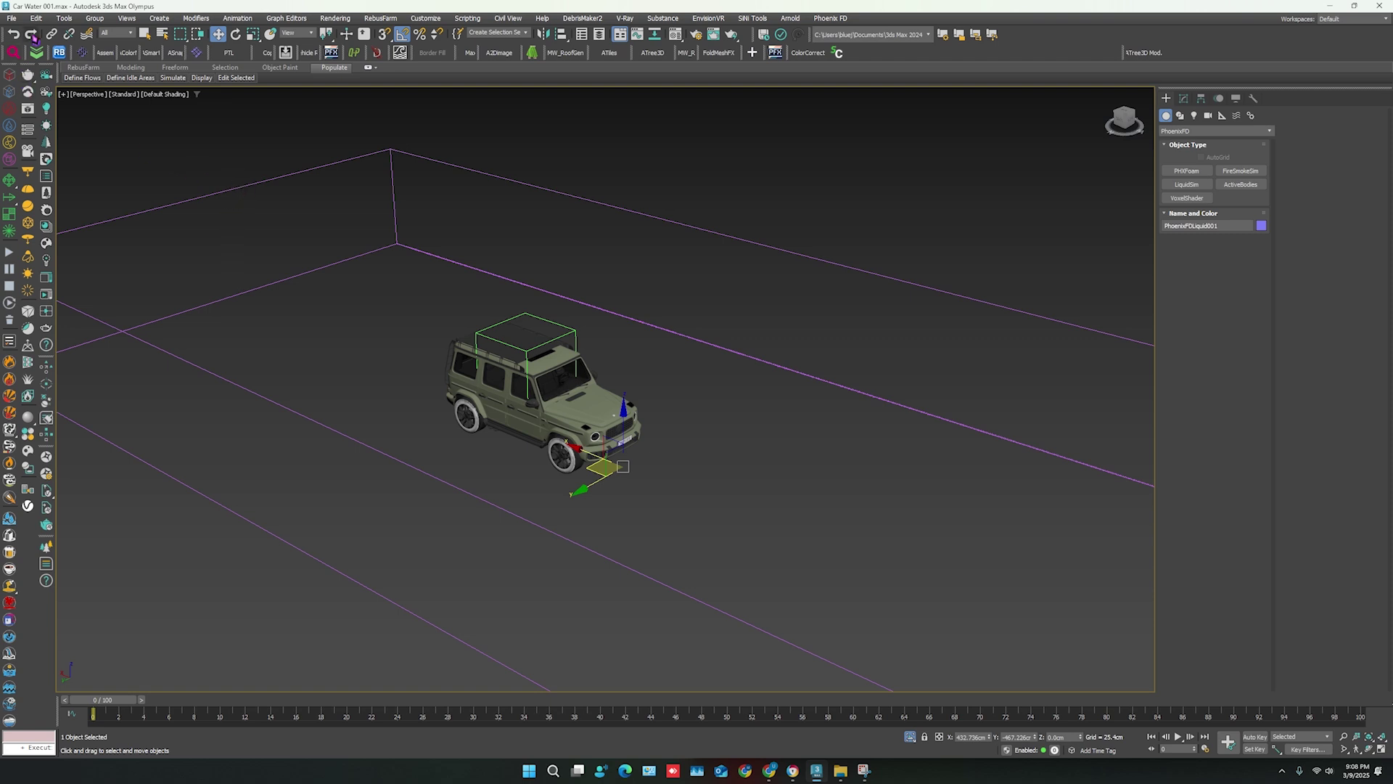
pyautogui.click(50, 34)
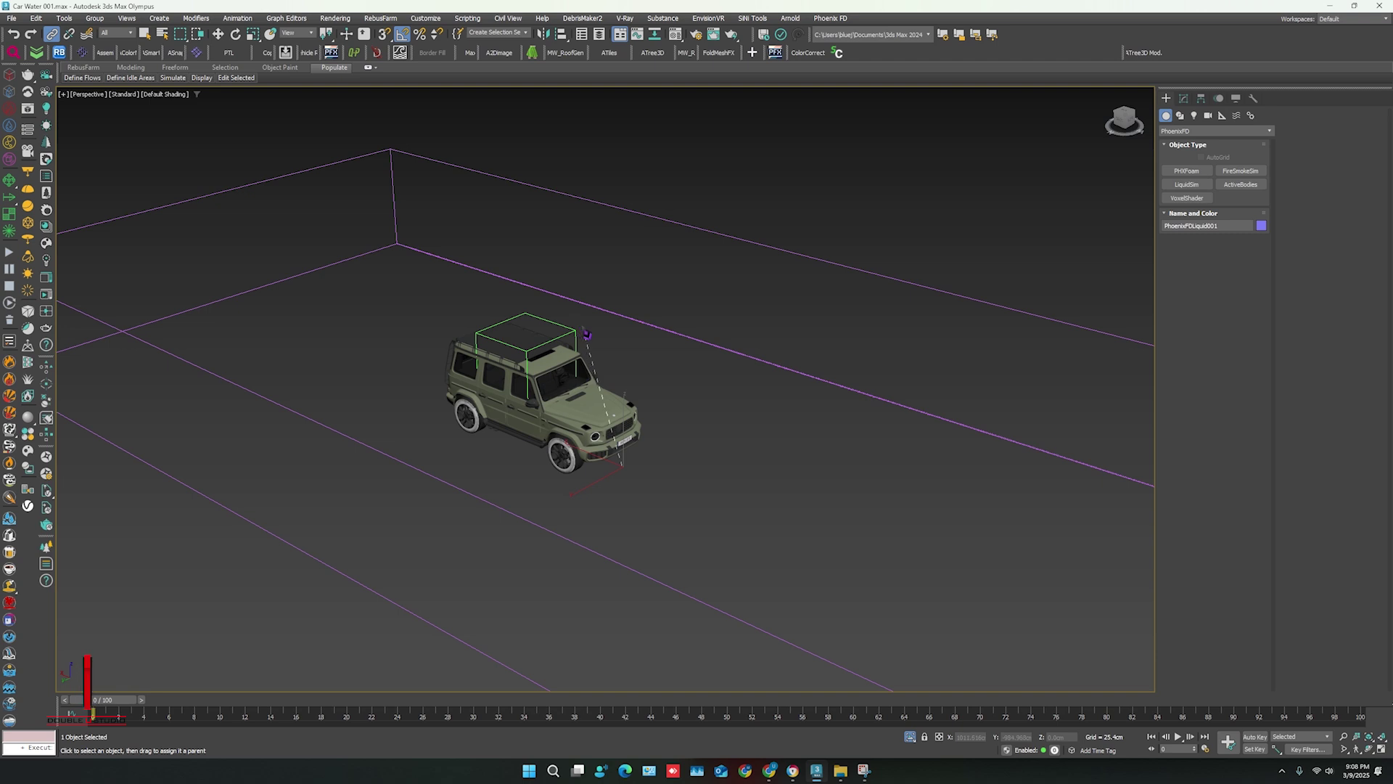
pyautogui.click(580, 340)
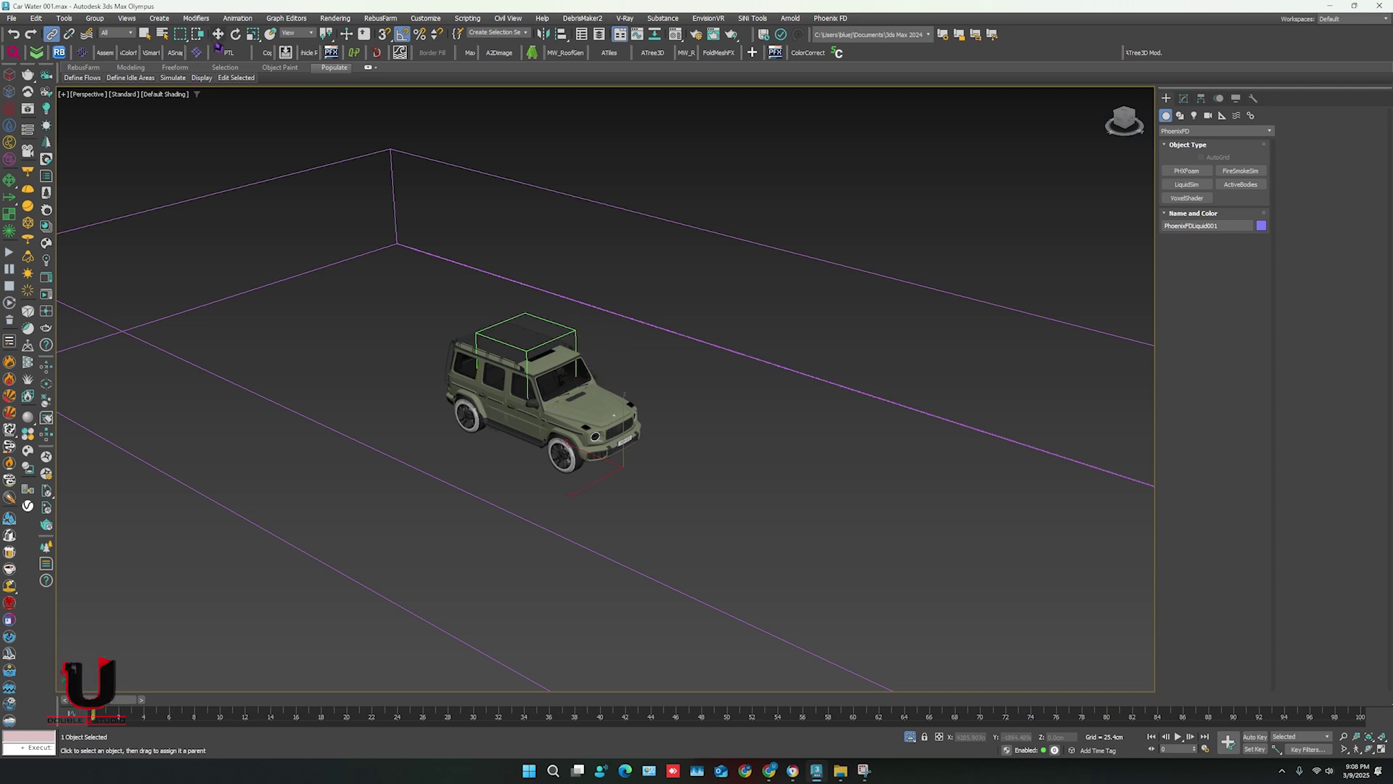
pyautogui.click(219, 34)
pyautogui.click(512, 359)
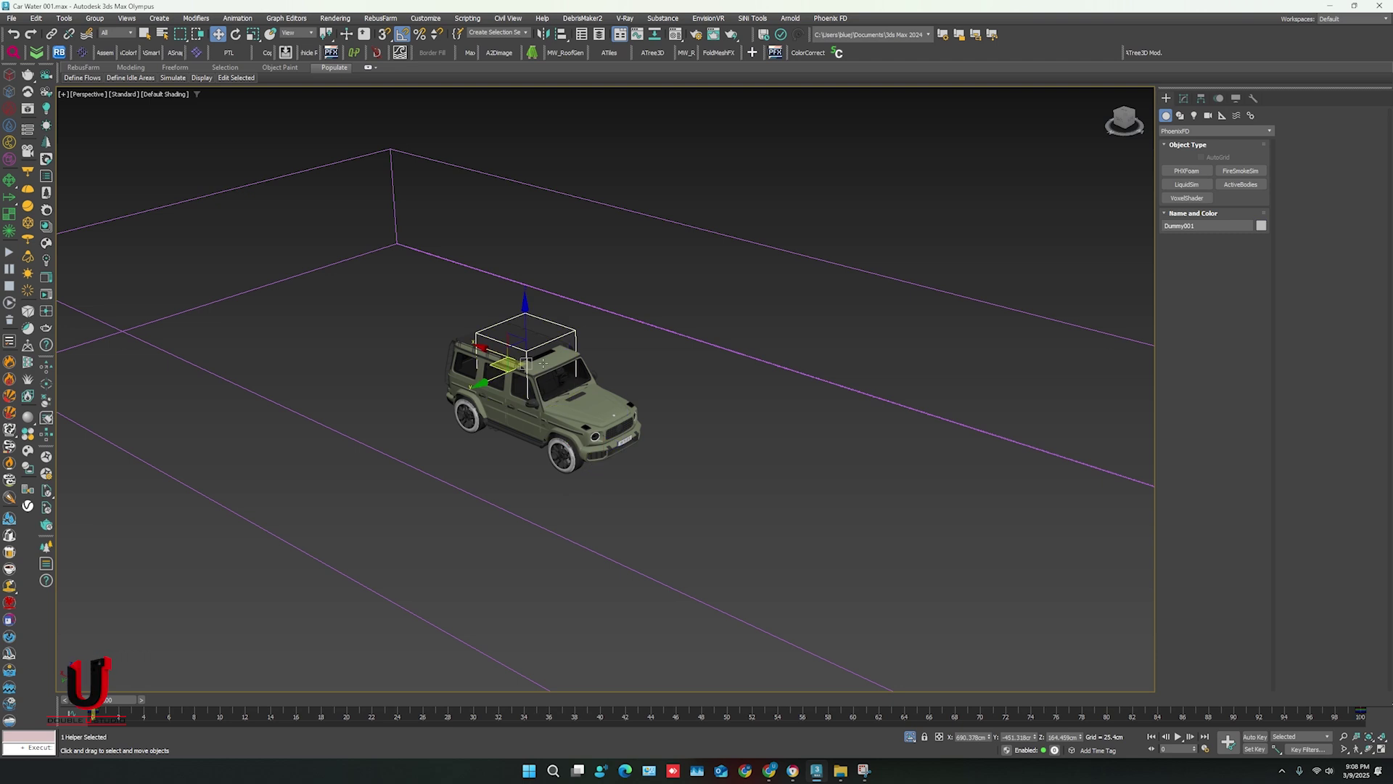
pyautogui.scroll(1, 527, 389)
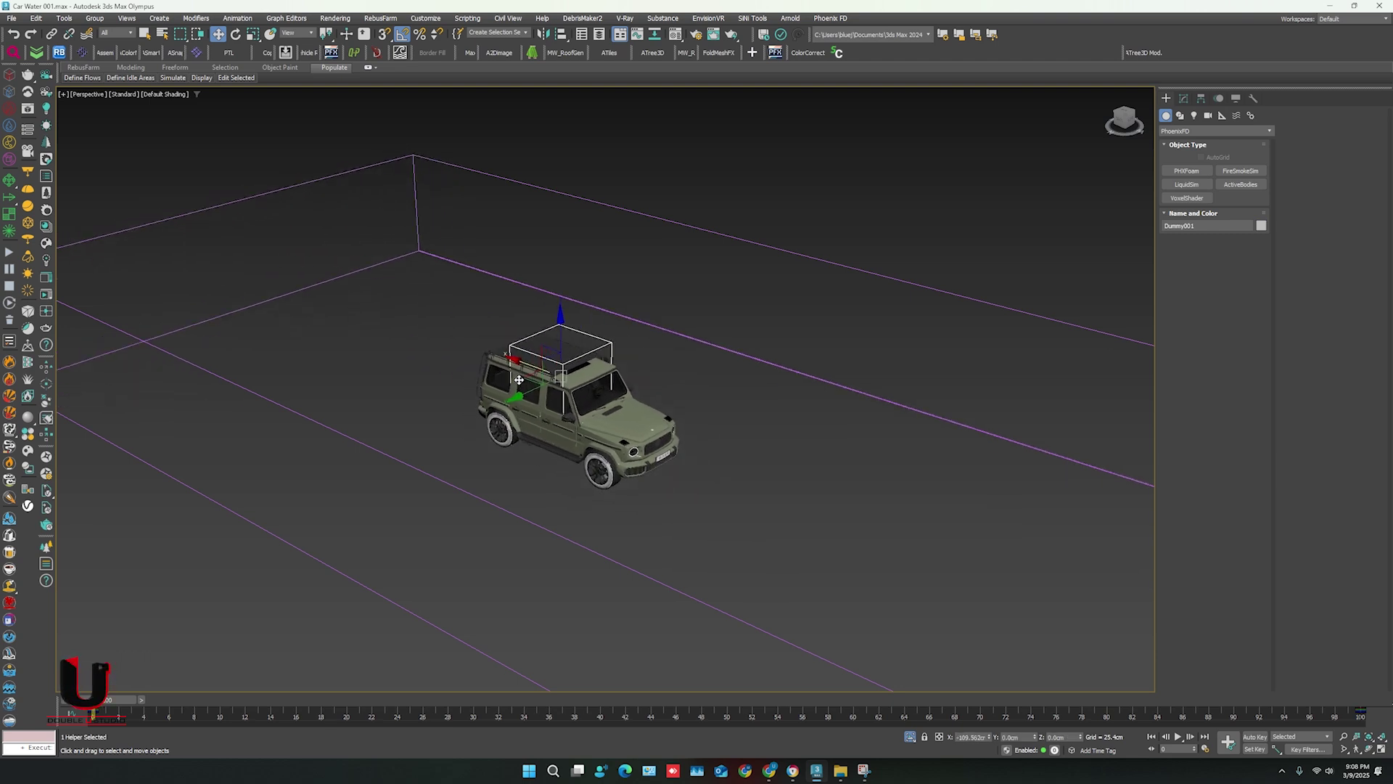
pyautogui.moveTo(529, 389); pyautogui.dragTo(487, 383, button='middle')
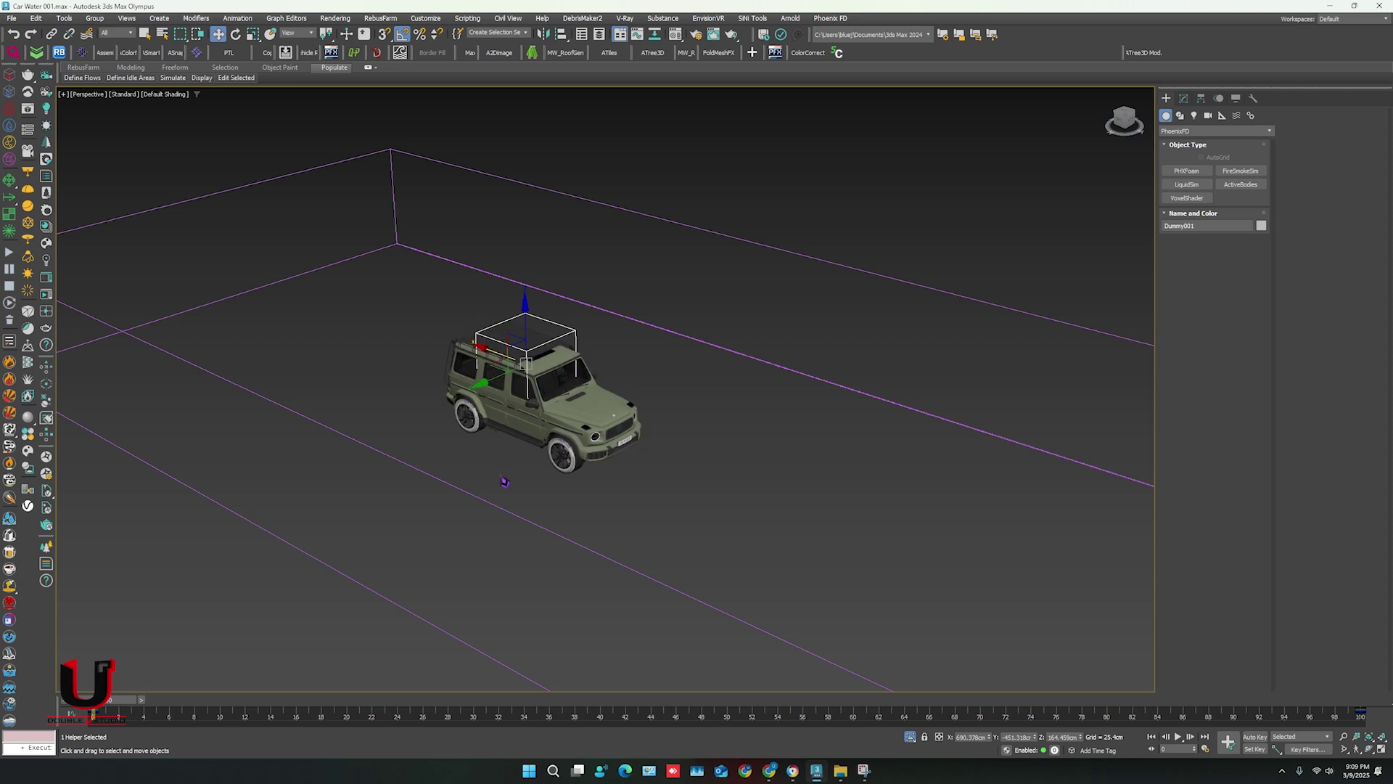
pyautogui.click(518, 490)
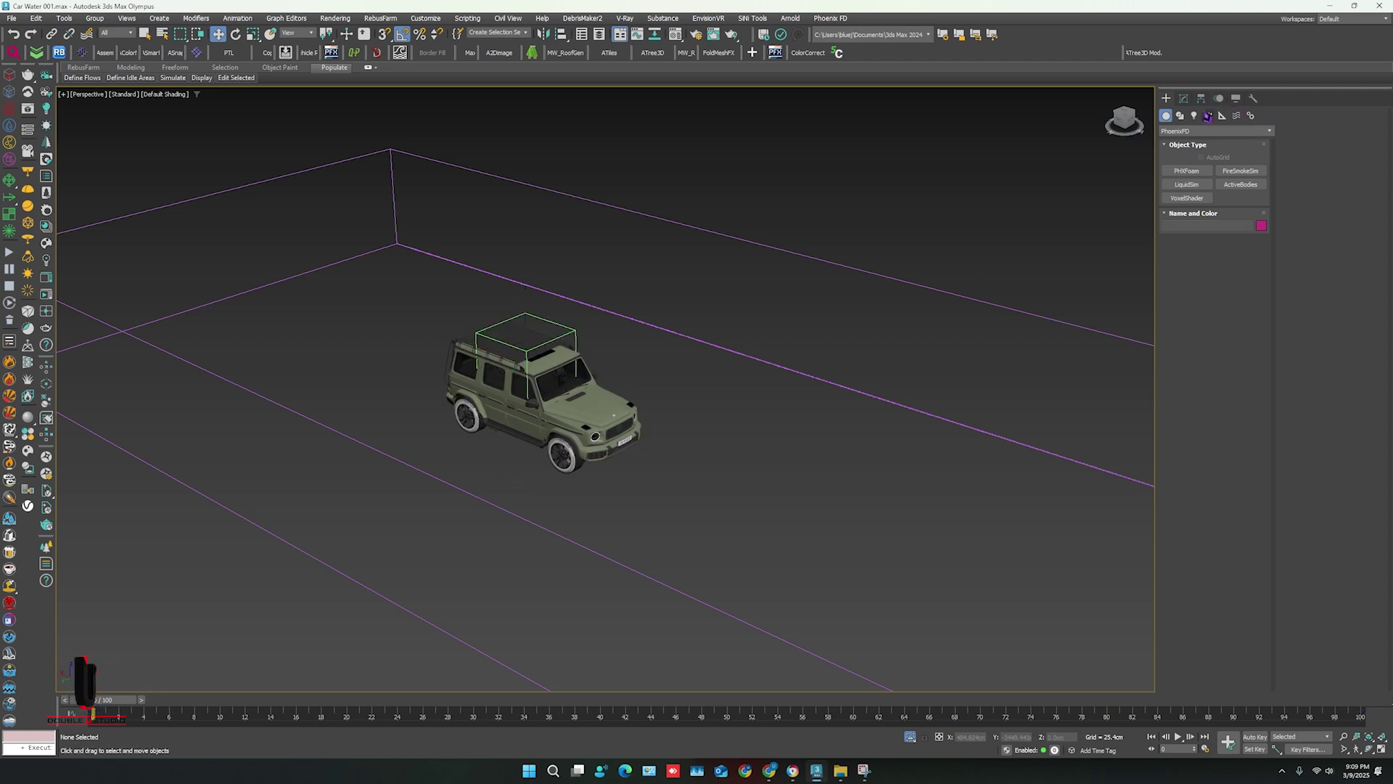
# Create a Corona targeted camera aimed at the SUV and view through it.
pyautogui.click(1207, 117)
pyautogui.click(1247, 184)
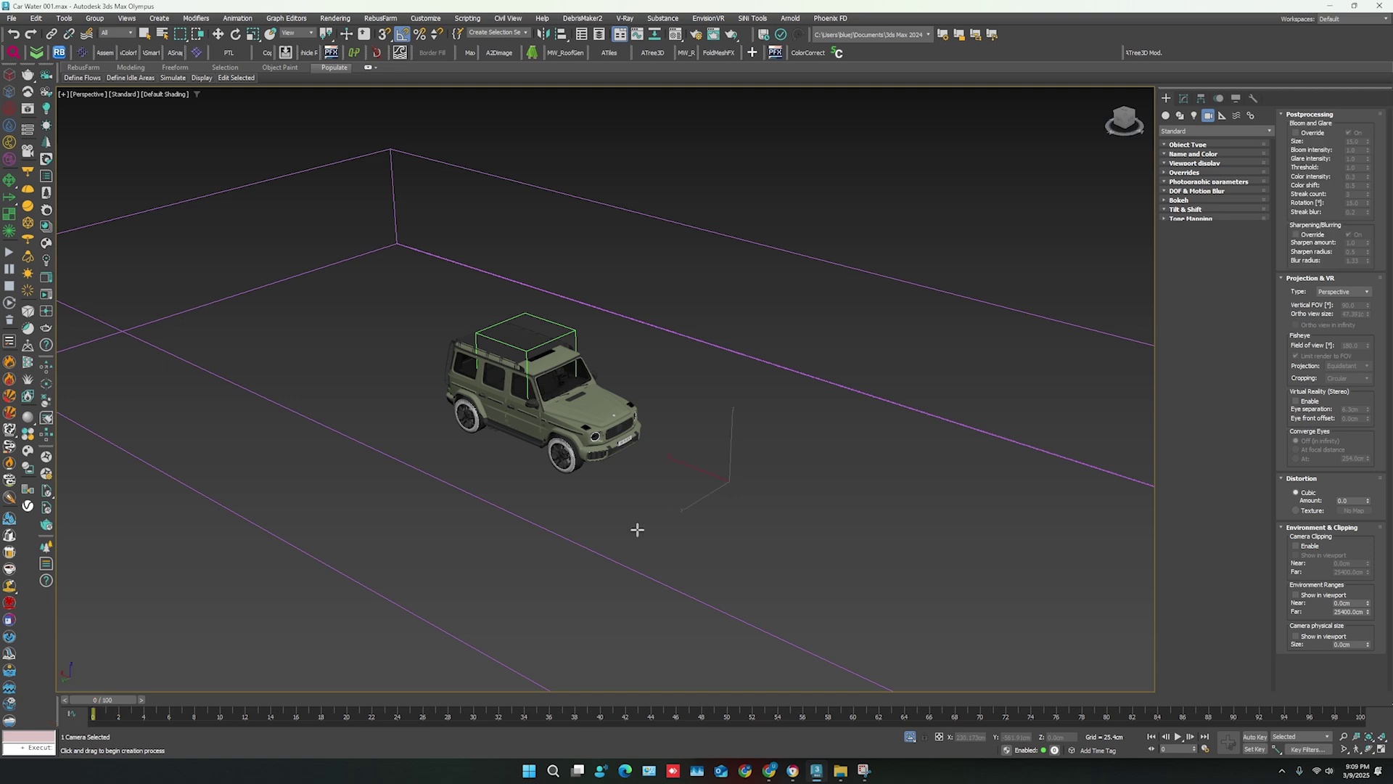
pyautogui.moveTo(737, 489)
pyautogui.mouseDown()
pyautogui.moveTo(527, 524)
pyautogui.moveTo(496, 470)
pyautogui.mouseUp()
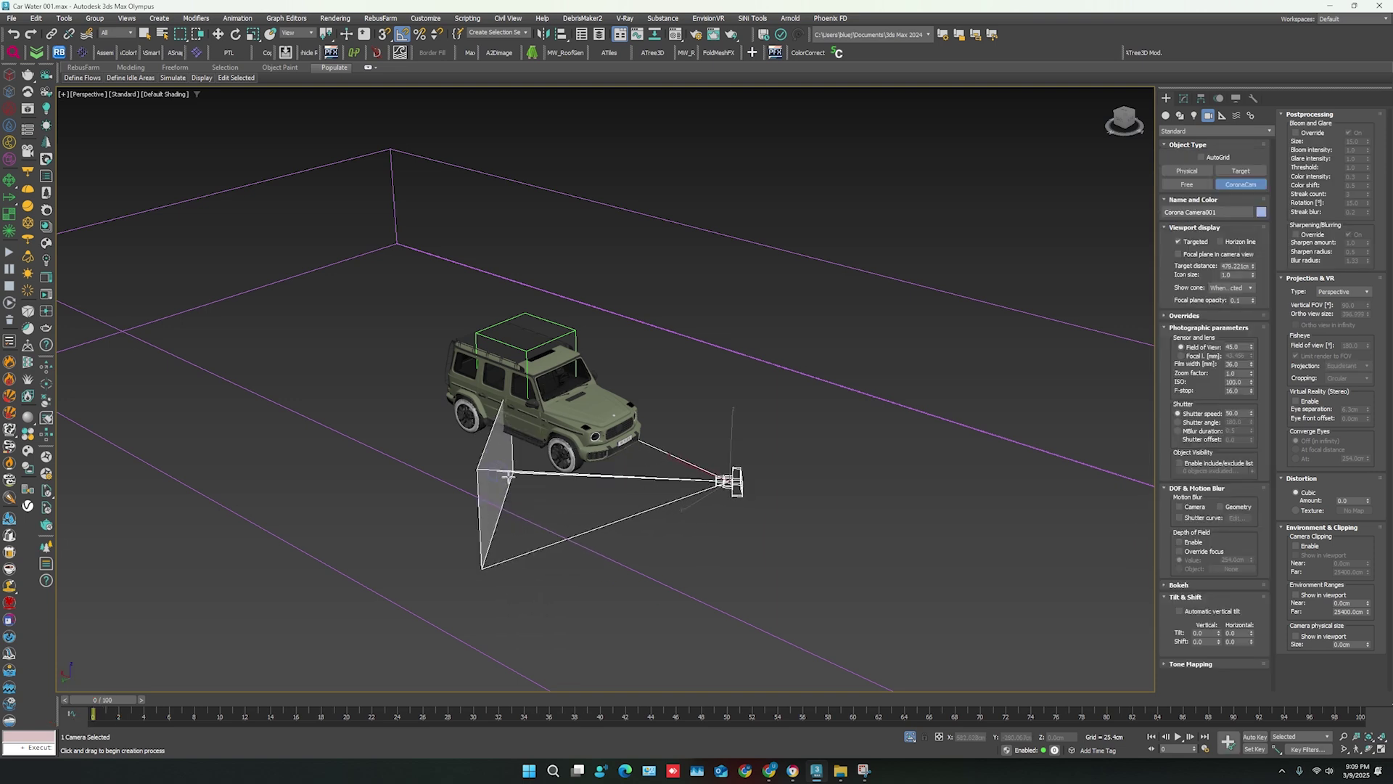
pyautogui.rightClick(613, 532)
pyautogui.press('c')
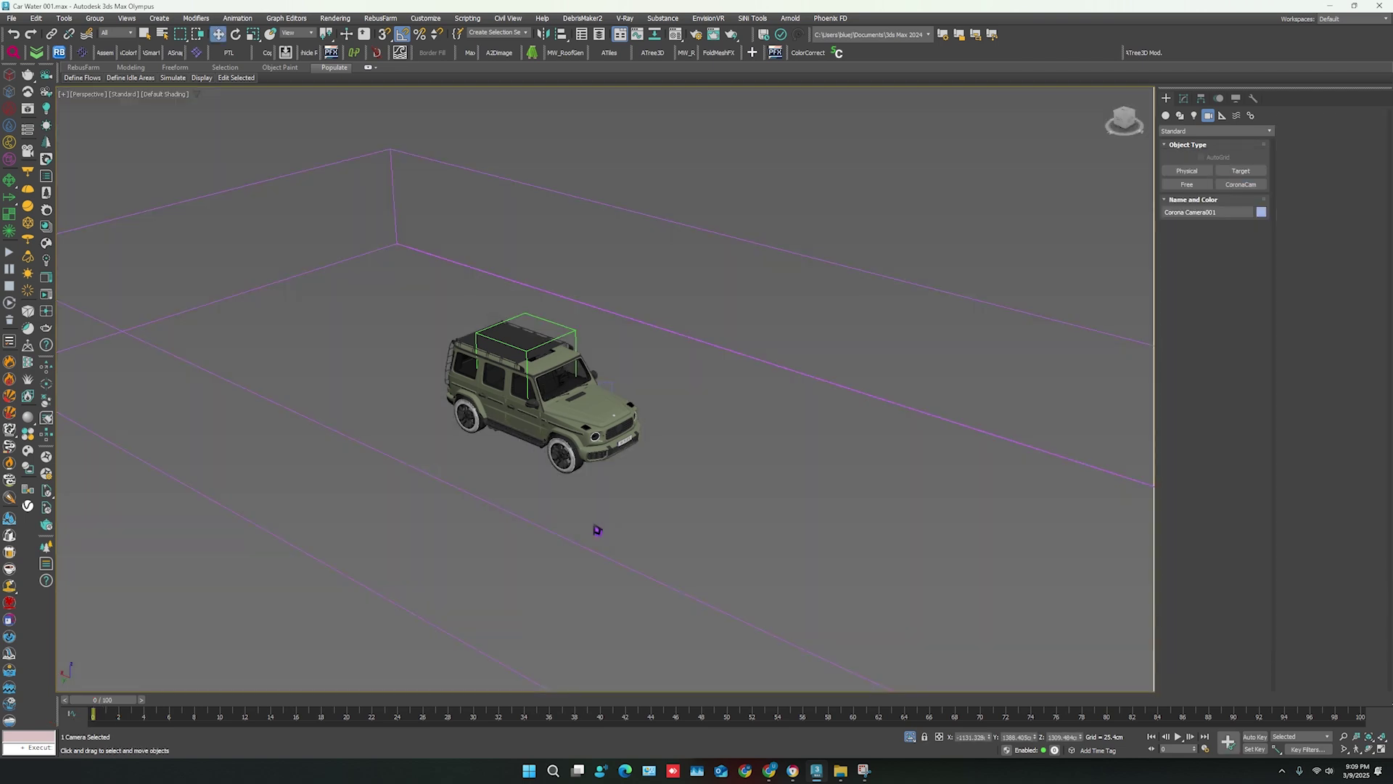
pyautogui.press('c')
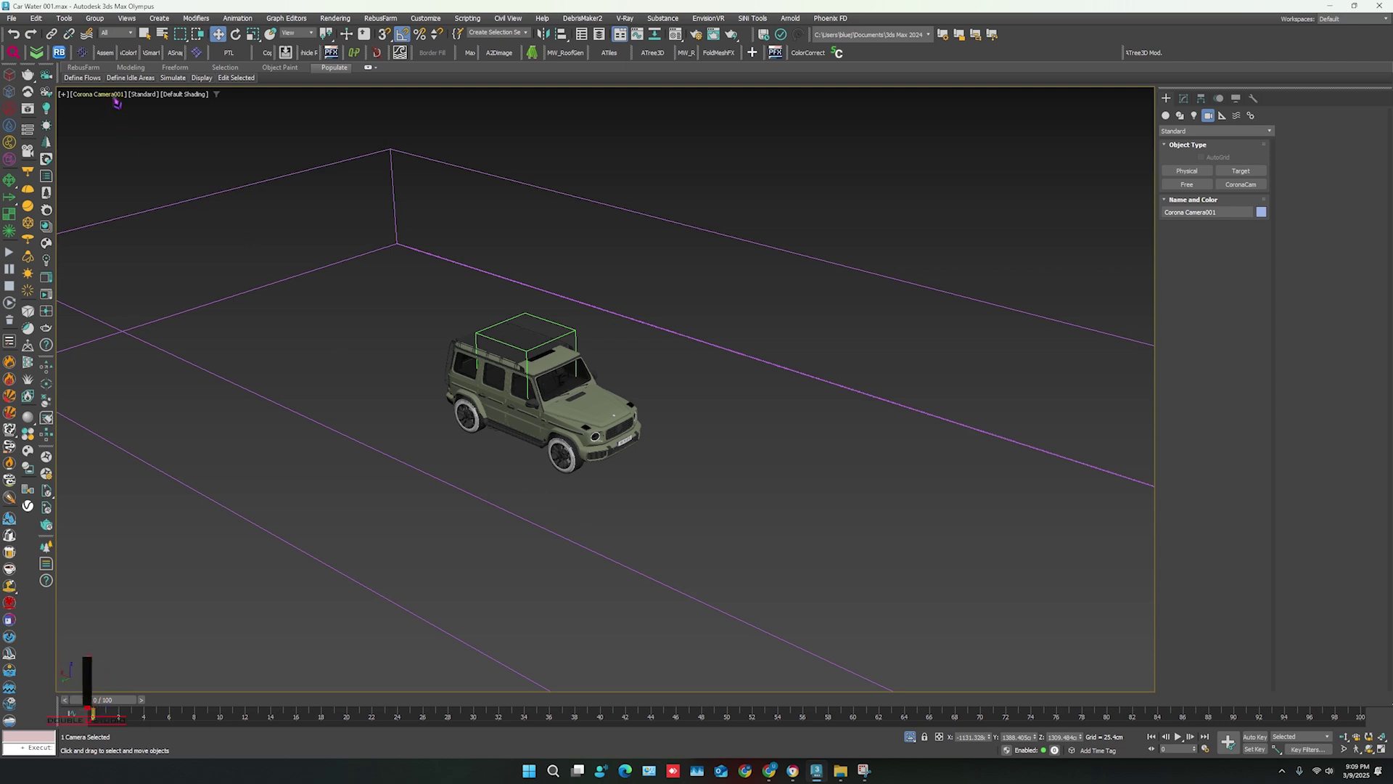
# Link the Corona camera and its target to the SUV.
pyautogui.click(97, 94)
pyautogui.click(163, 303)
pyautogui.press('p')
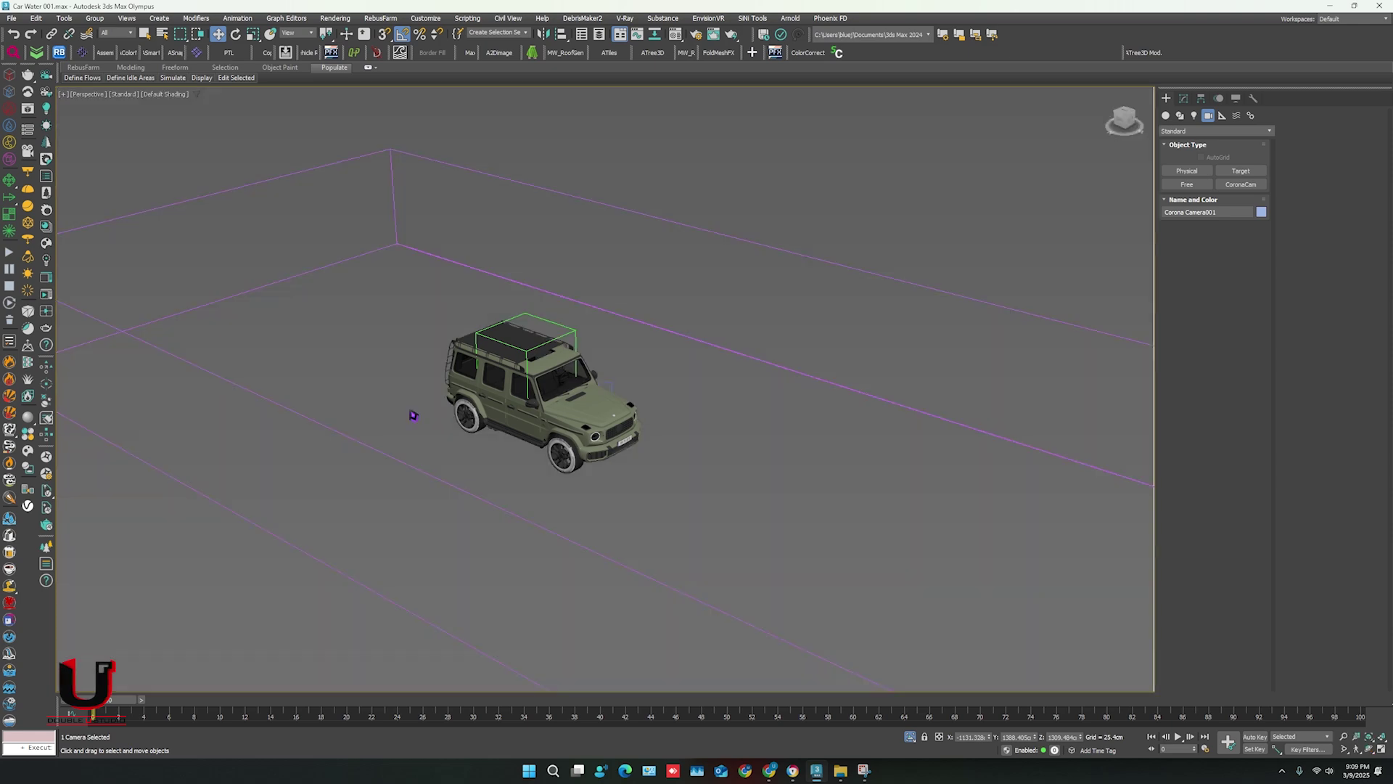
pyautogui.press('z')
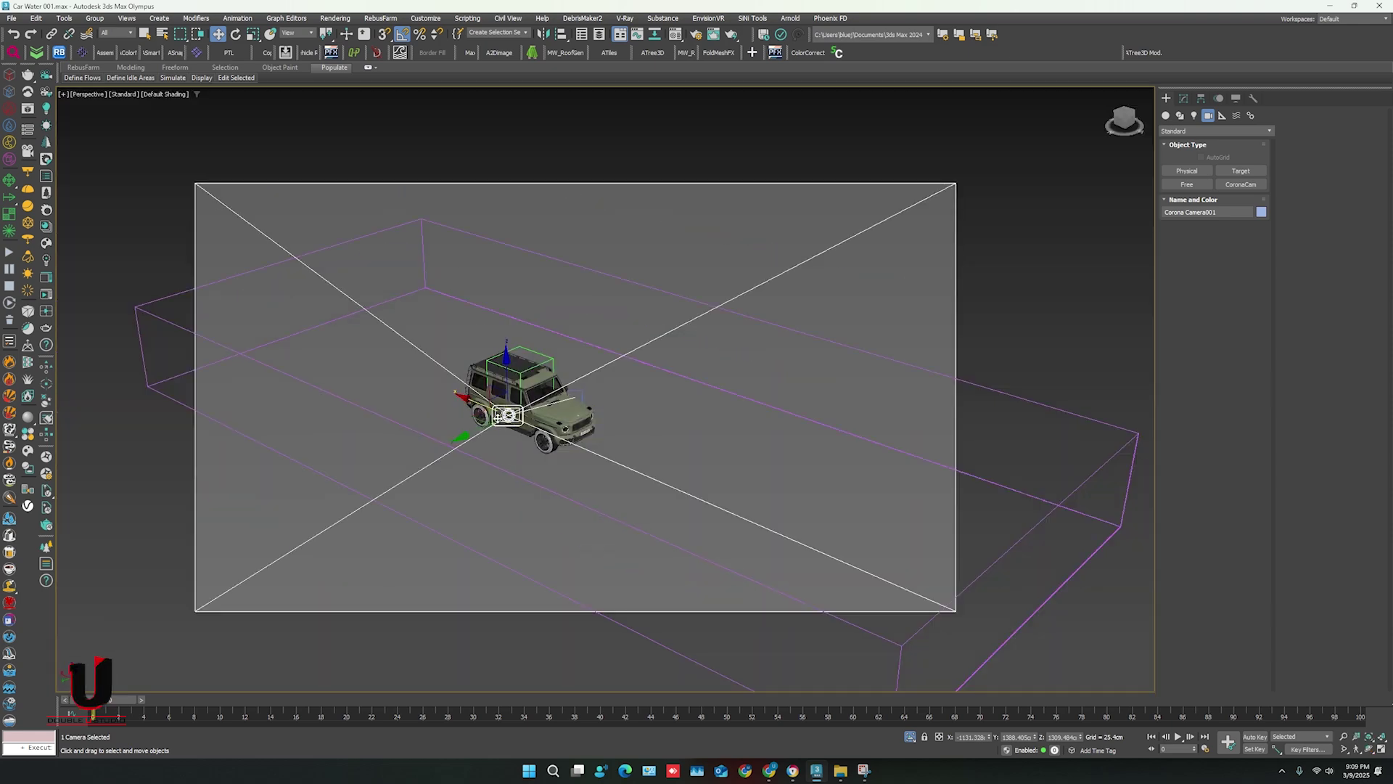
pyautogui.moveTo(498, 417)
pyautogui.keyDown('alt'); pyautogui.mouseDown(button='middle')
pyautogui.moveTo(479, 457)
pyautogui.moveTo(445, 459)
pyautogui.mouseUp(button='middle'); pyautogui.keyUp('alt')
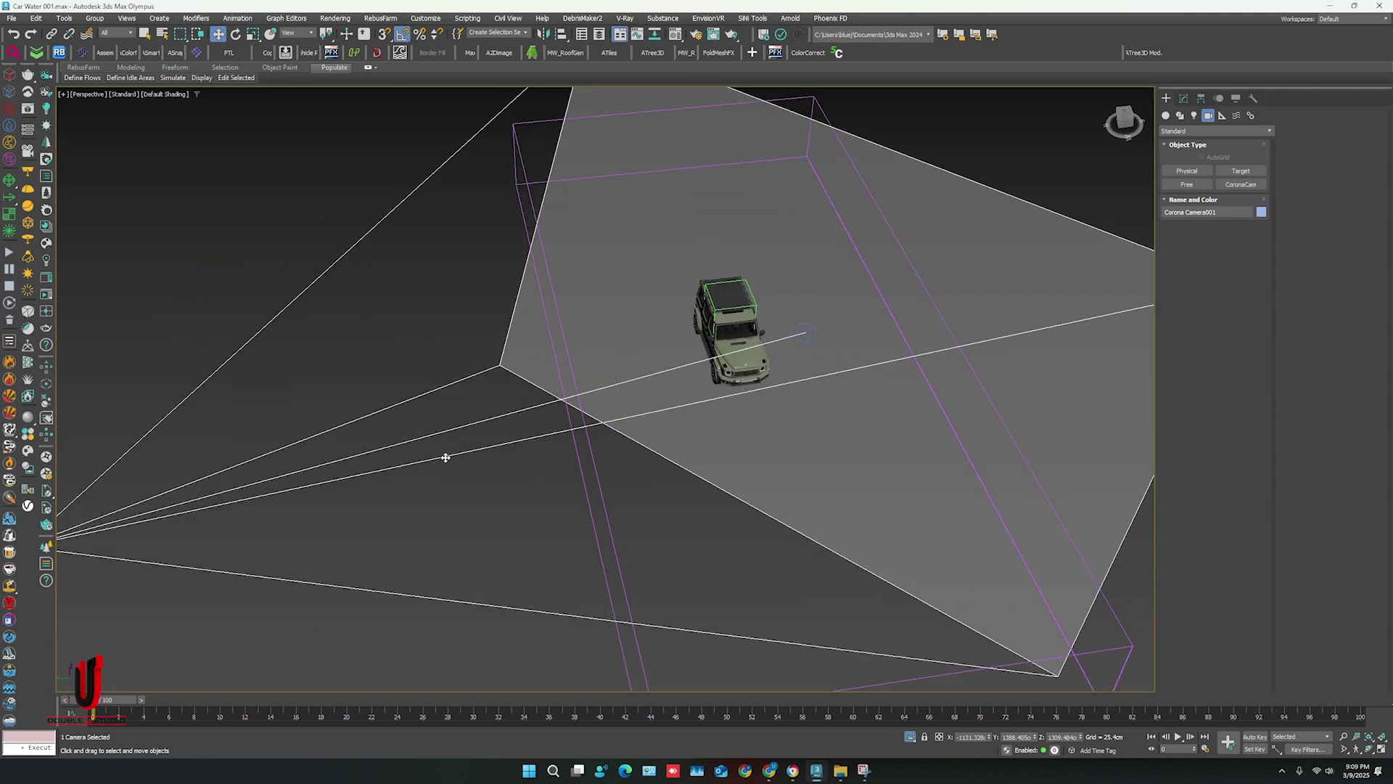
pyautogui.click(808, 334)
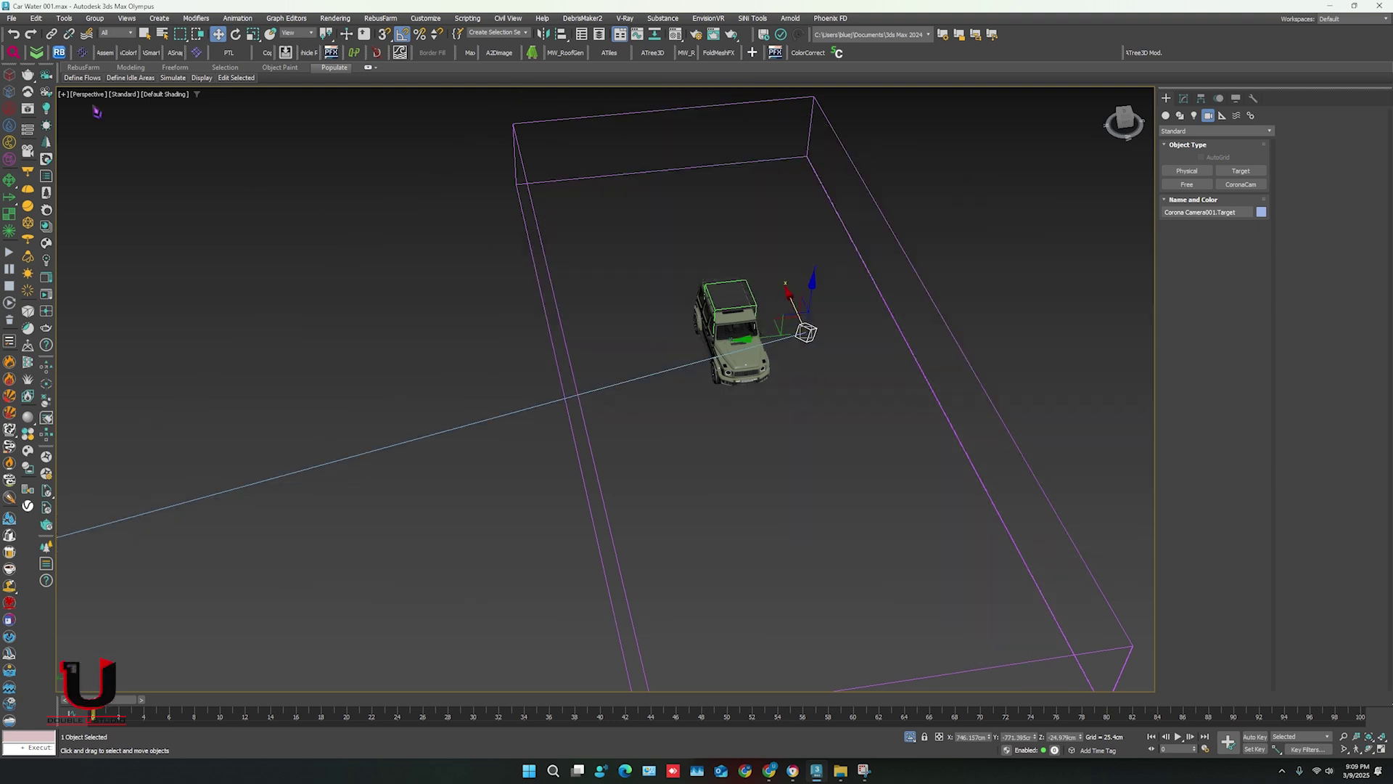
pyautogui.click(58, 46)
pyautogui.scroll(5, 719, 326)
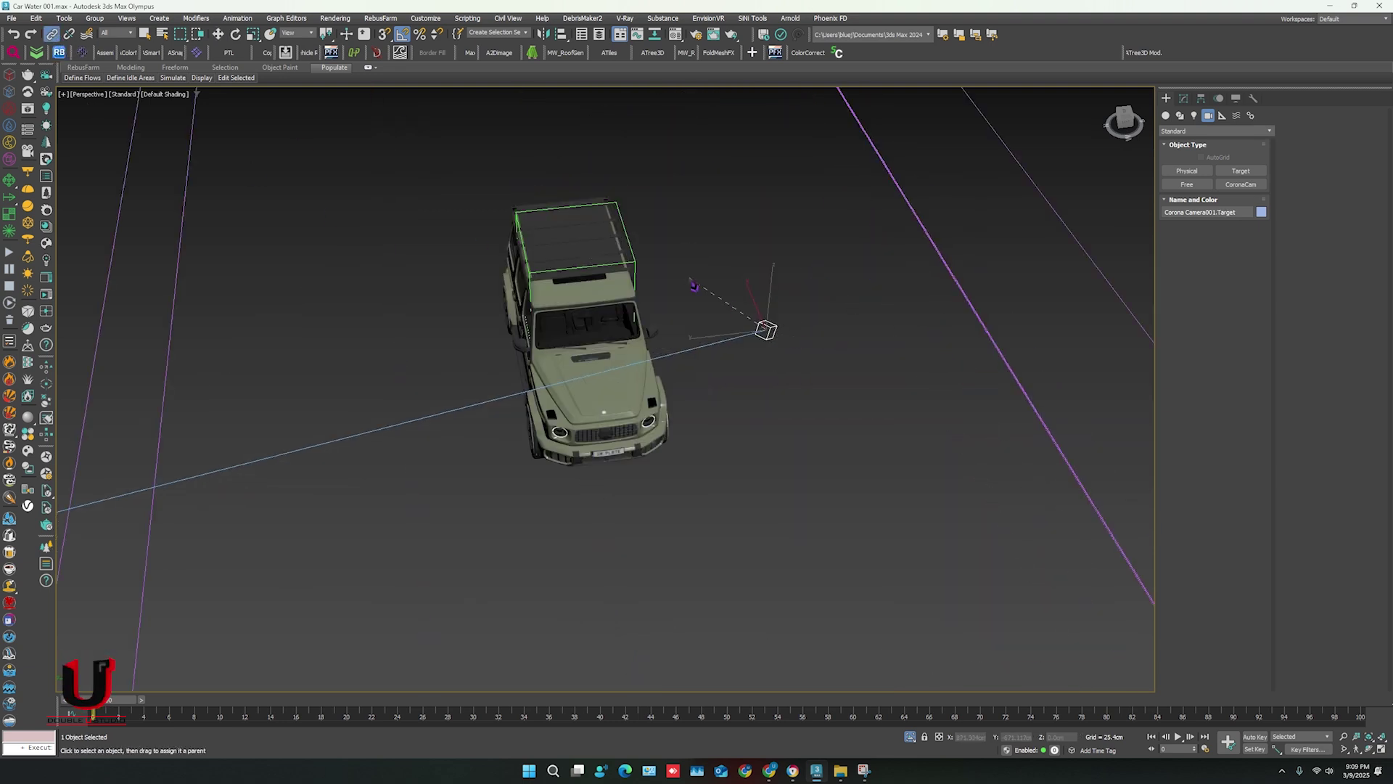
pyautogui.moveTo(766, 330); pyautogui.dragTo(640, 265)
pyautogui.scroll(-5, 641, 265)
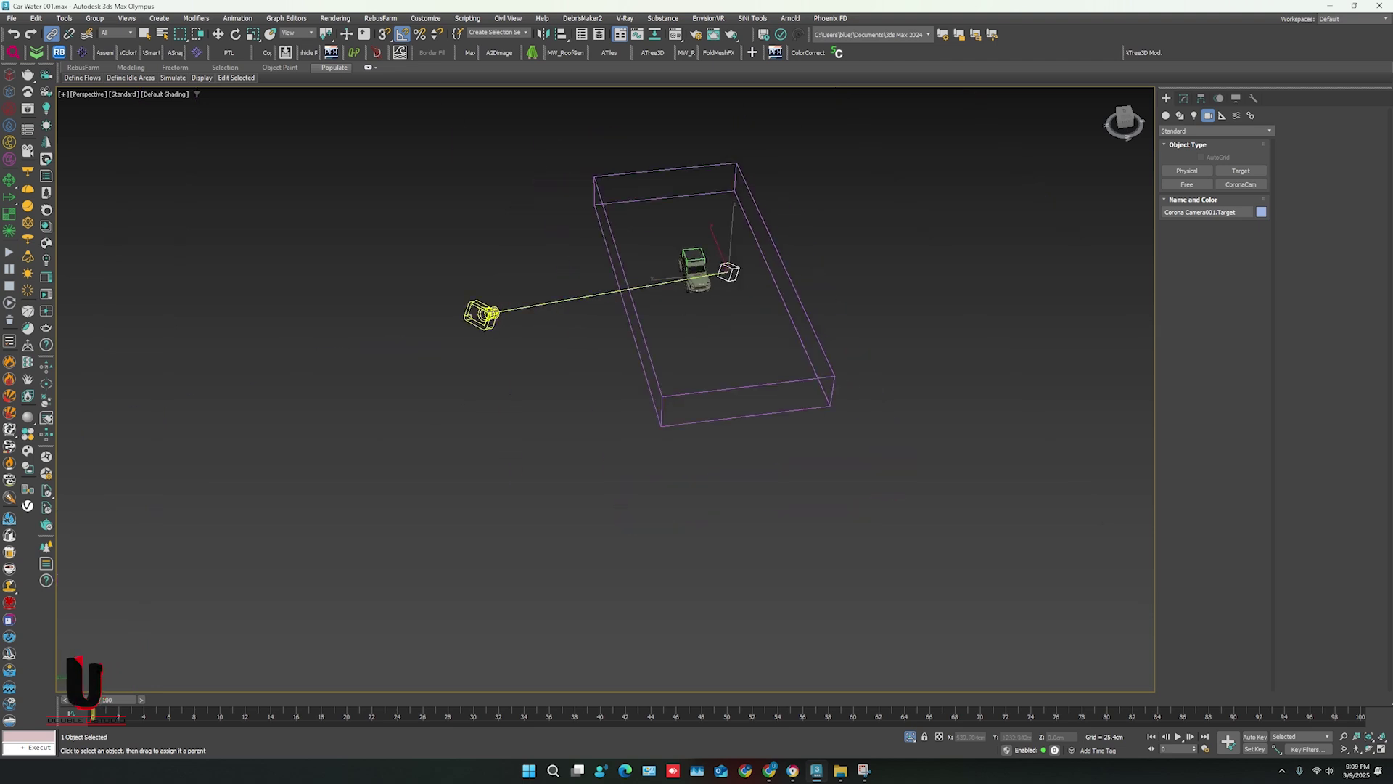
pyautogui.click(487, 313)
pyautogui.scroll(1, 710, 261)
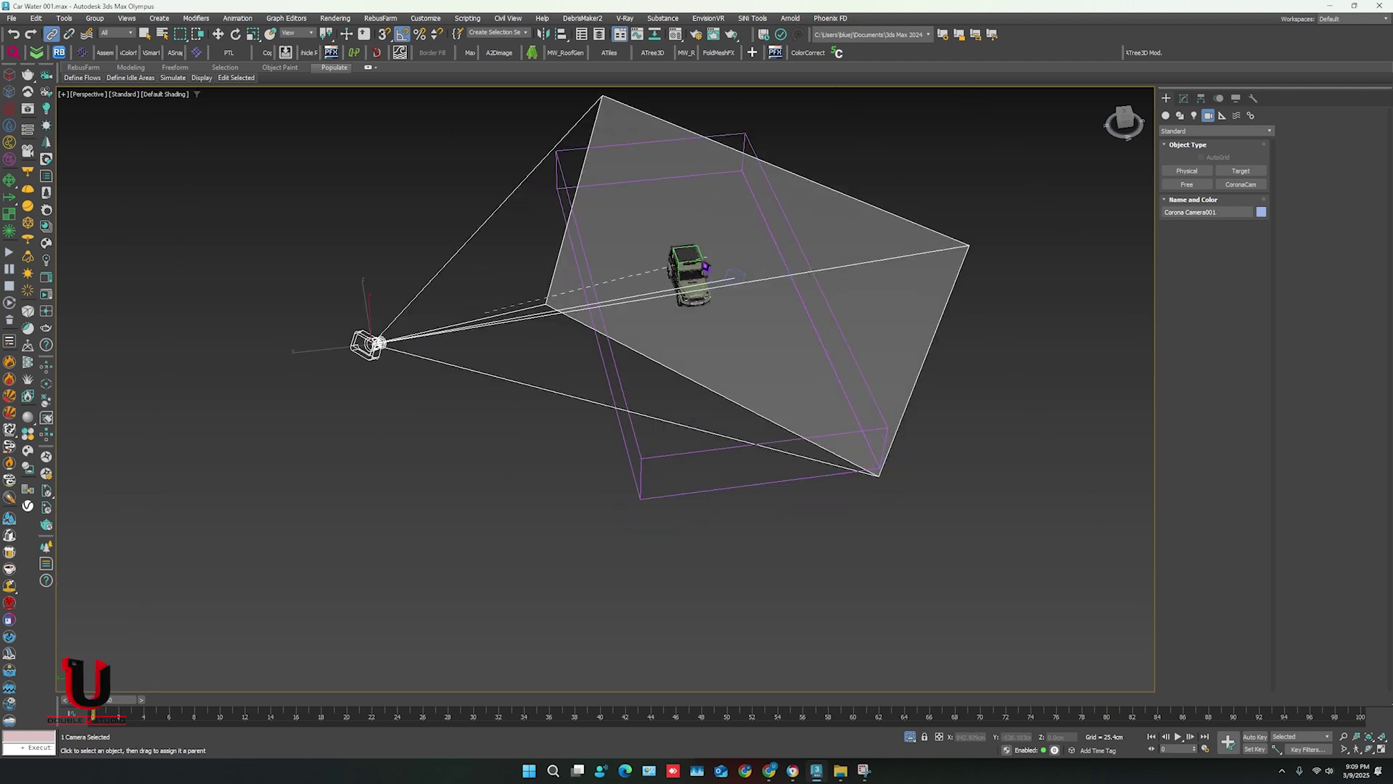
pyautogui.scroll(1, 709, 262)
pyautogui.scroll(1, 706, 266)
pyautogui.click(705, 266)
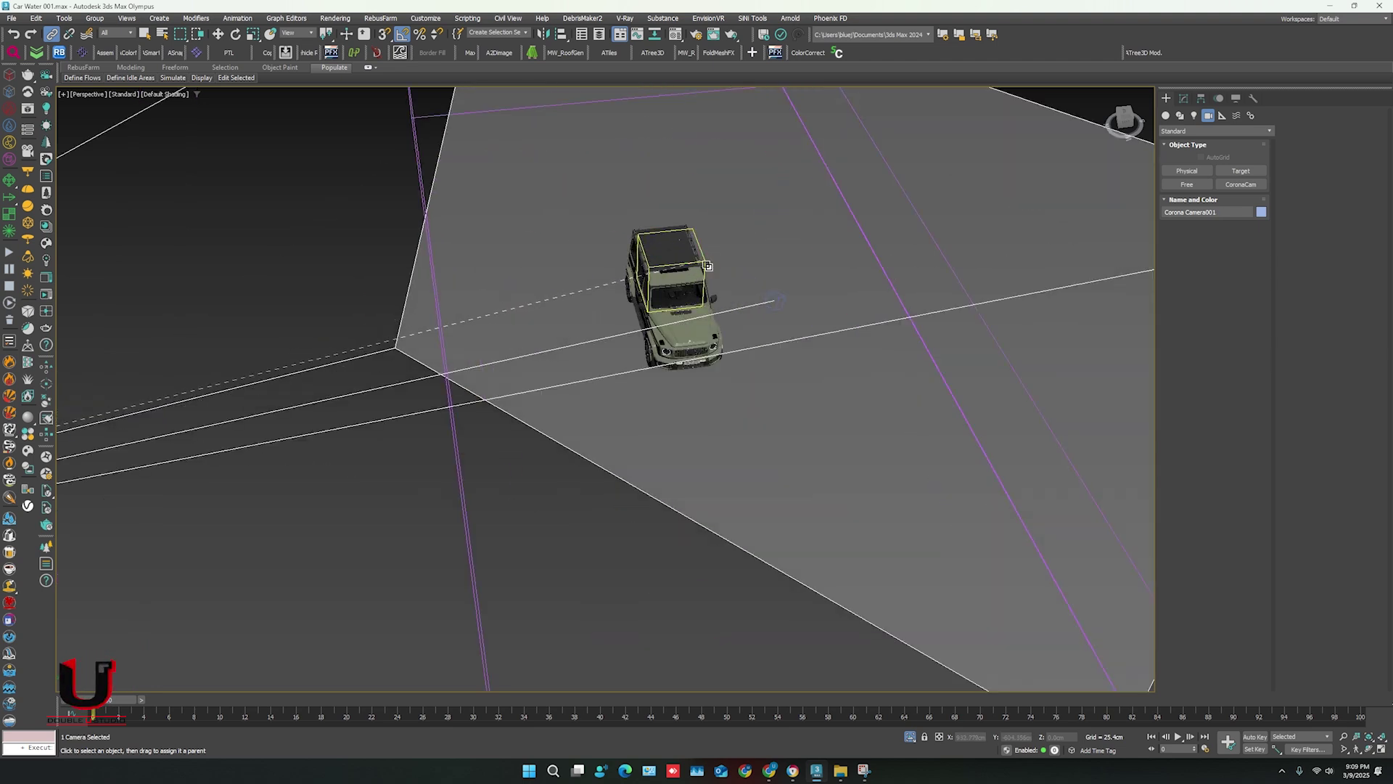
pyautogui.press('w')
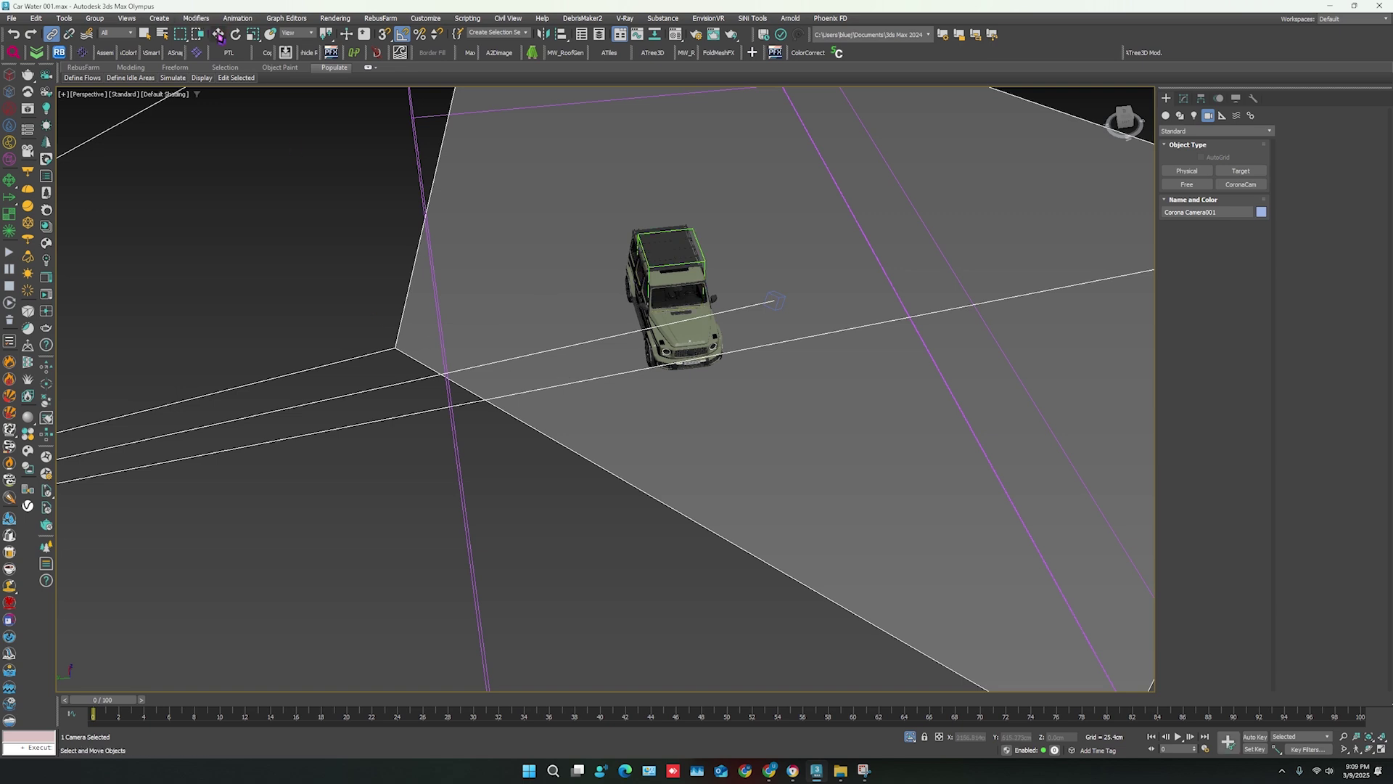
pyautogui.scroll(-5, 401, 328)
pyautogui.moveTo(402, 328); pyautogui.dragTo(433, 345, button='middle')
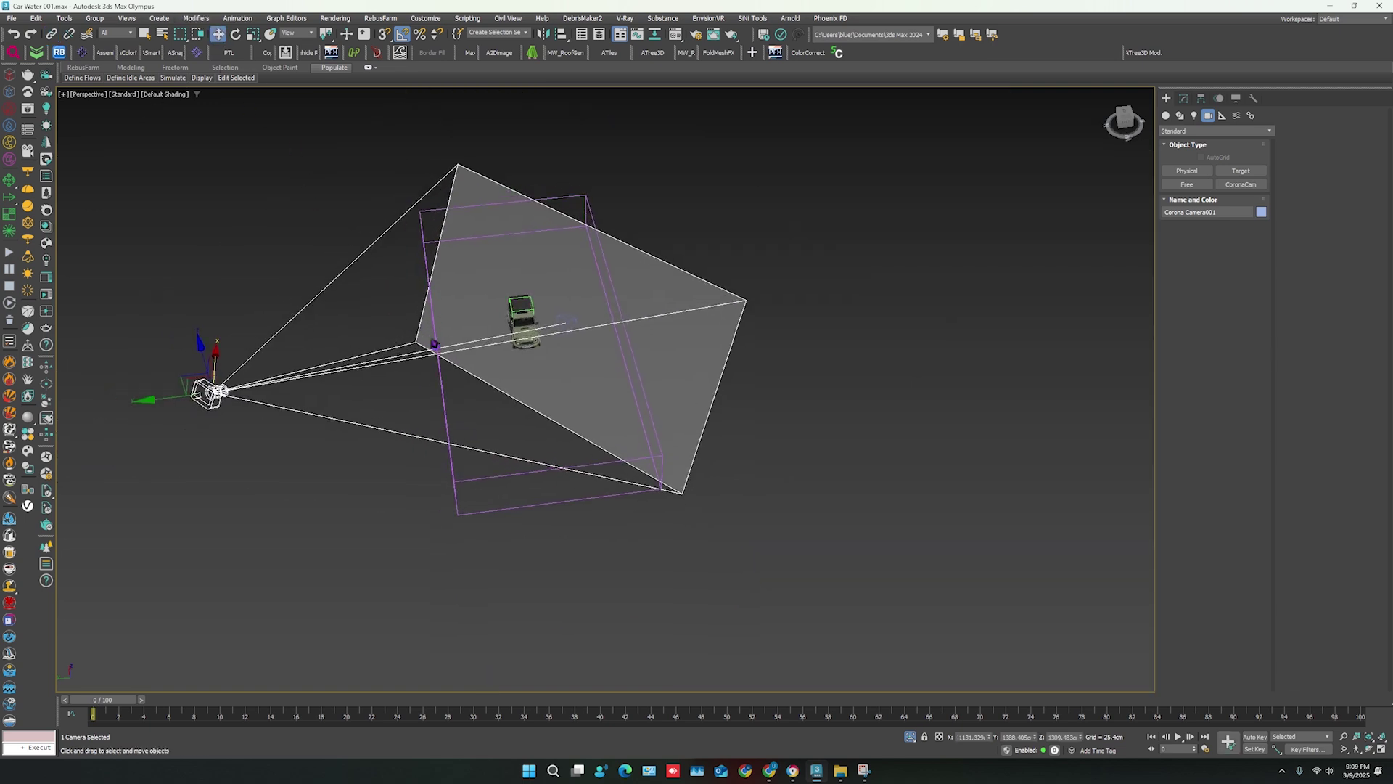
# Set up two viewports: camera view with safe frames beside a Top view.
pyautogui.hotkey('alt', 'w')
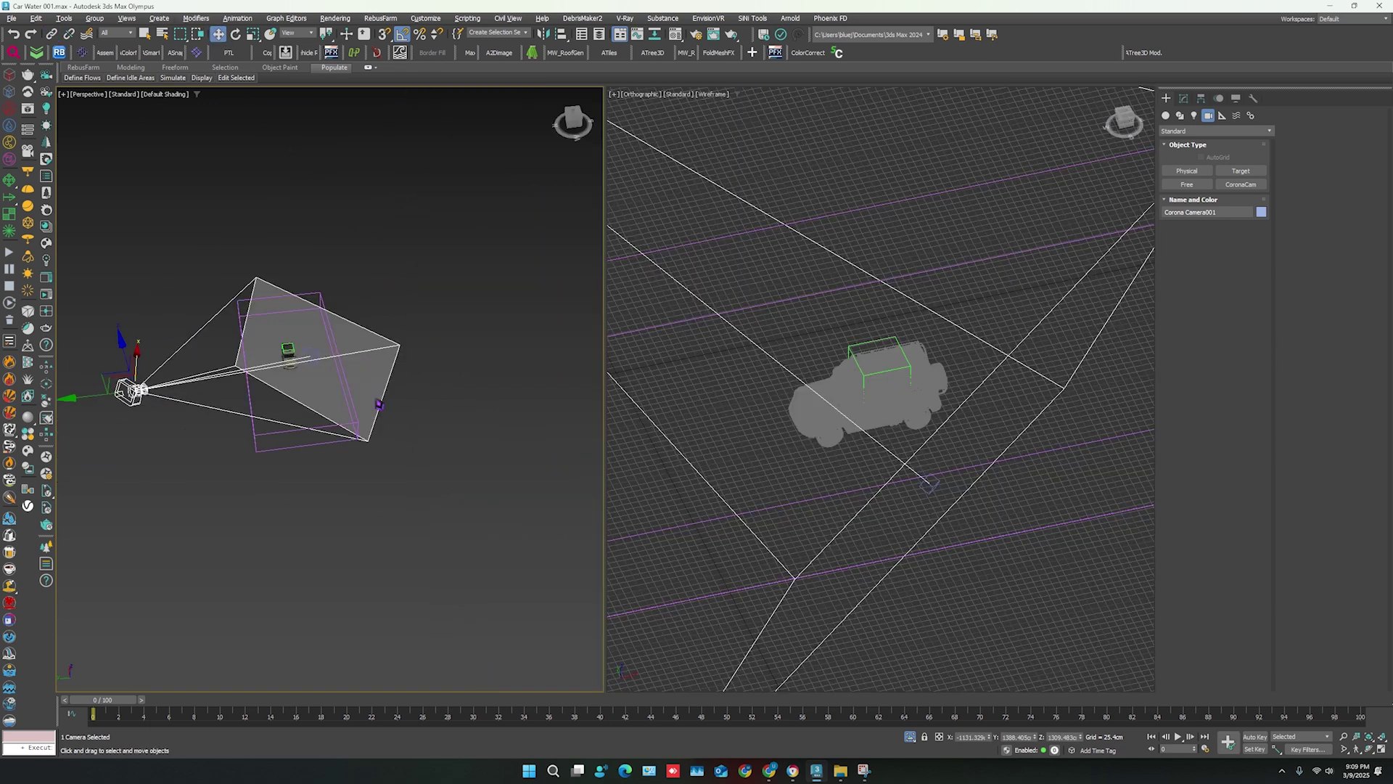
pyautogui.press('c')
pyautogui.hotkey('shift', 'f')
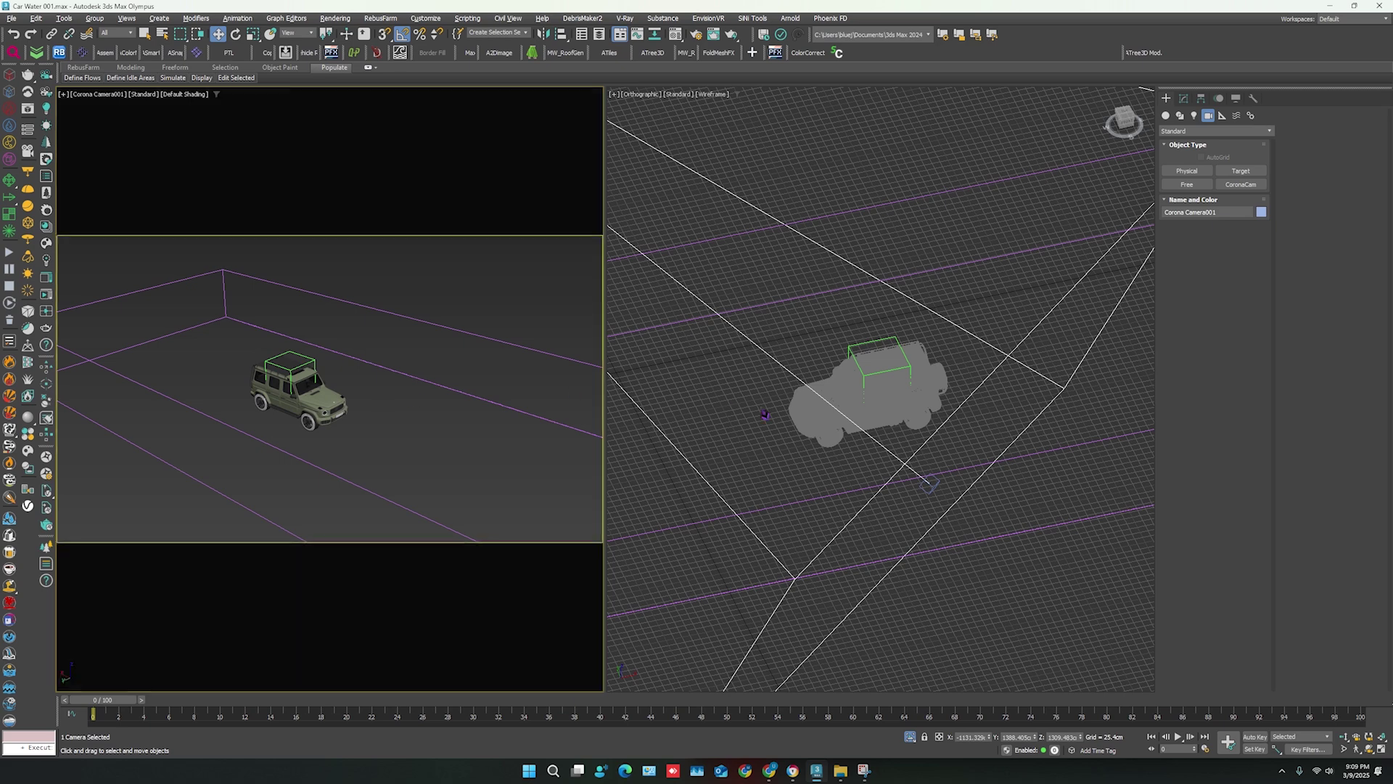
pyautogui.press('t')
pyautogui.scroll(-1, 806, 318)
pyautogui.moveTo(98, 700)
pyautogui.mouseDown()
pyautogui.moveTo(1343, 700)
pyautogui.moveTo(77, 699)
pyautogui.mouseUp()
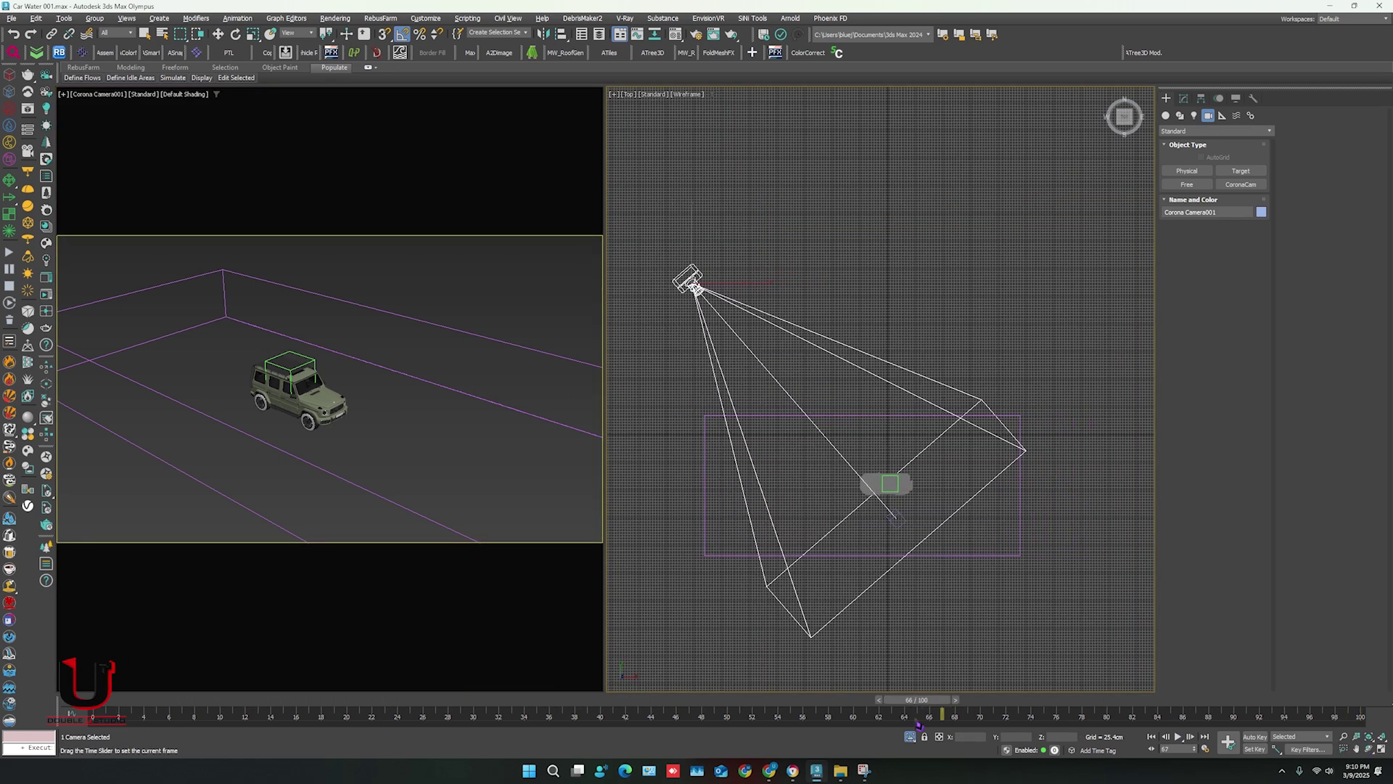
pyautogui.press('w')
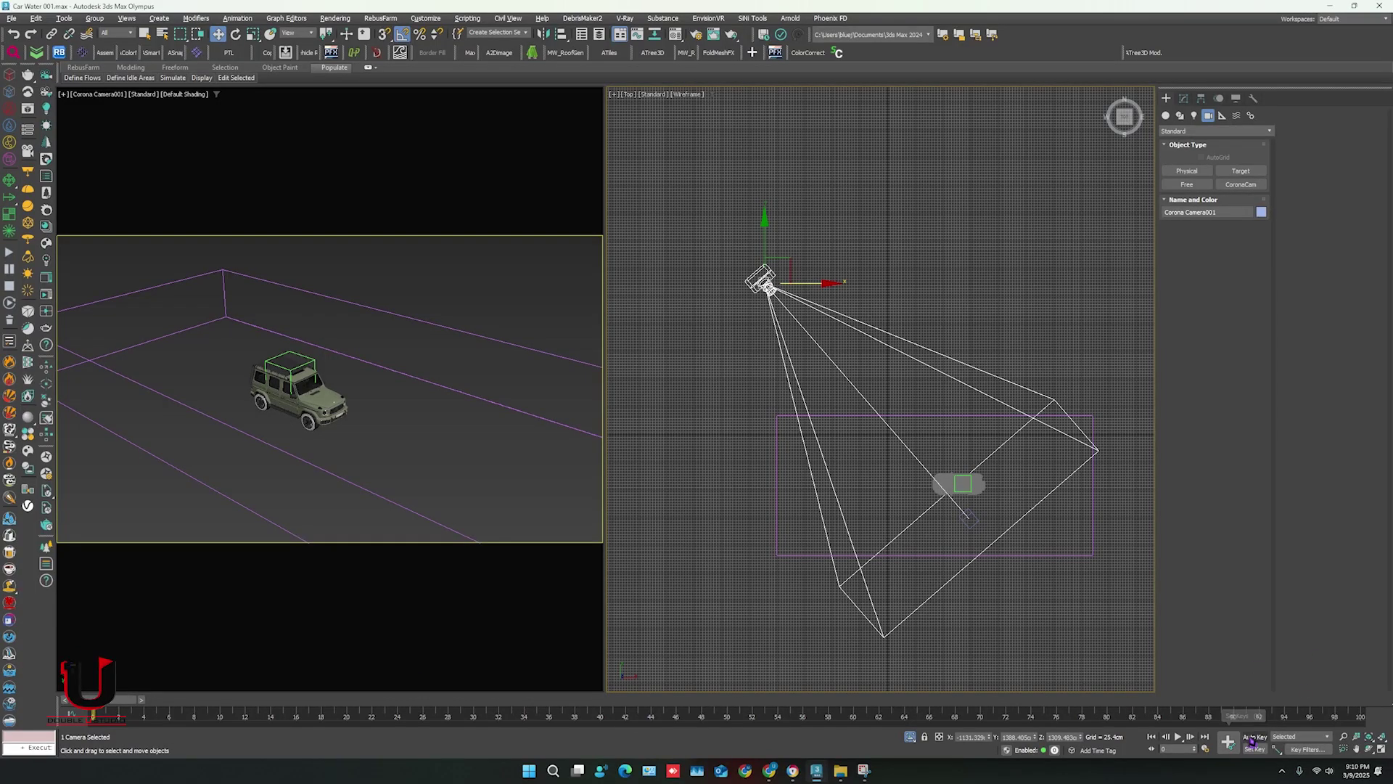
# With Auto Key on, reposition the camera around frame 28 and again at a later frame.
pyautogui.click(1252, 738)
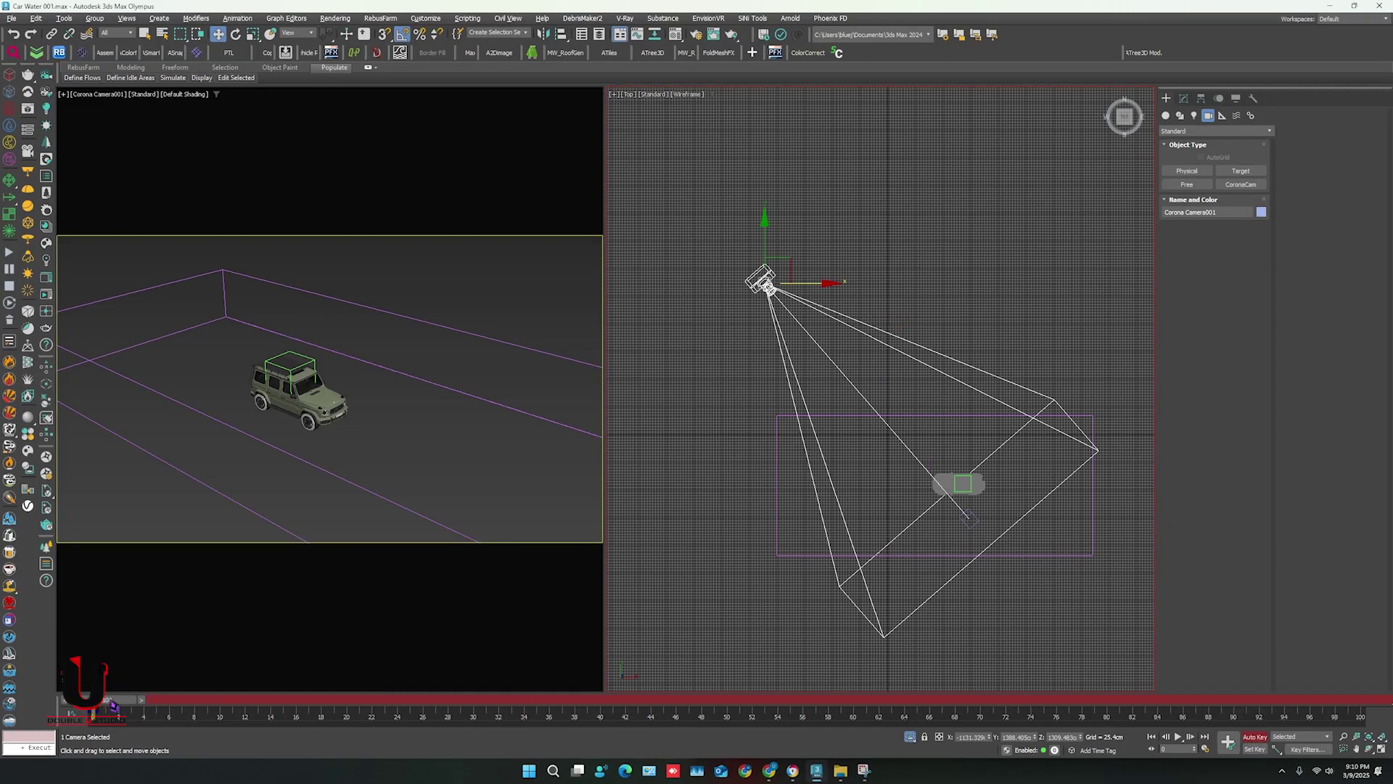
pyautogui.moveTo(76, 700); pyautogui.dragTo(447, 700)
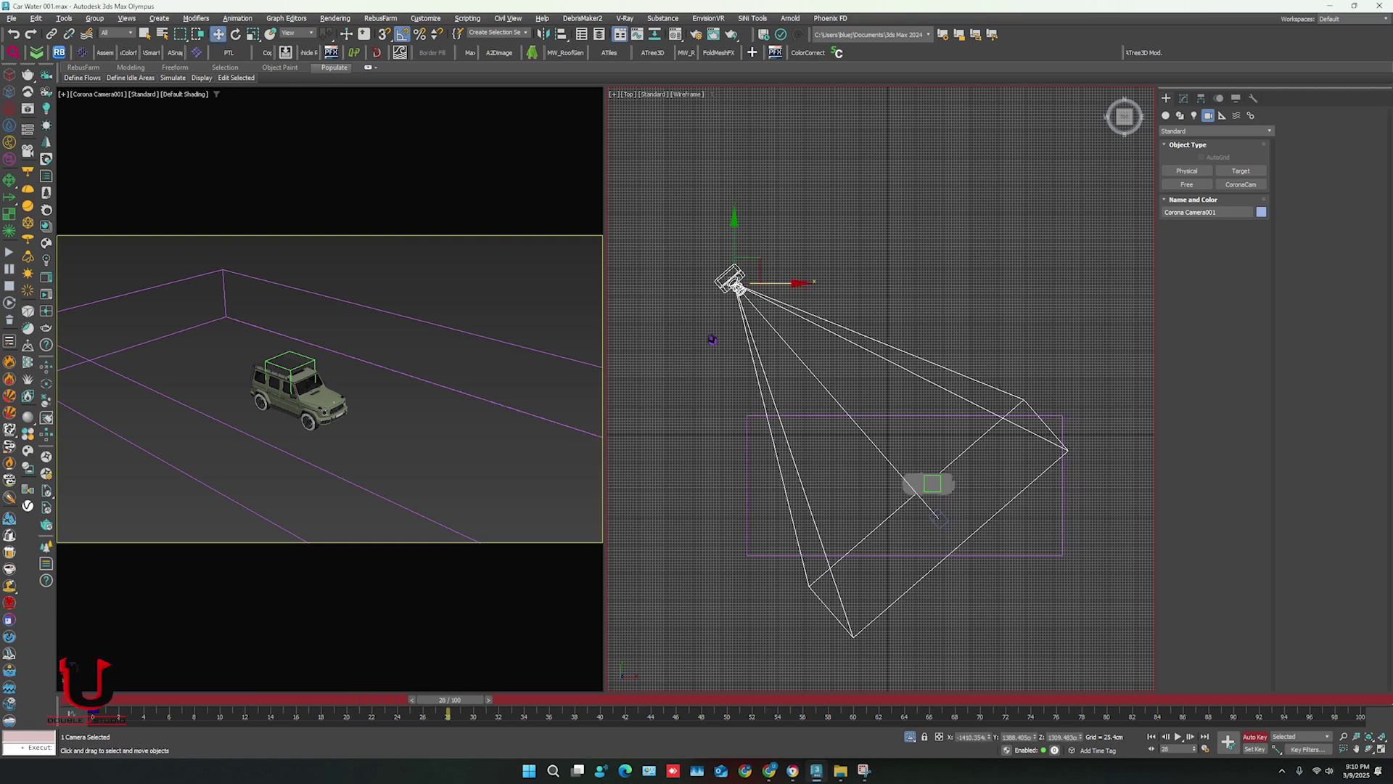
pyautogui.moveTo(762, 264); pyautogui.dragTo(775, 354)
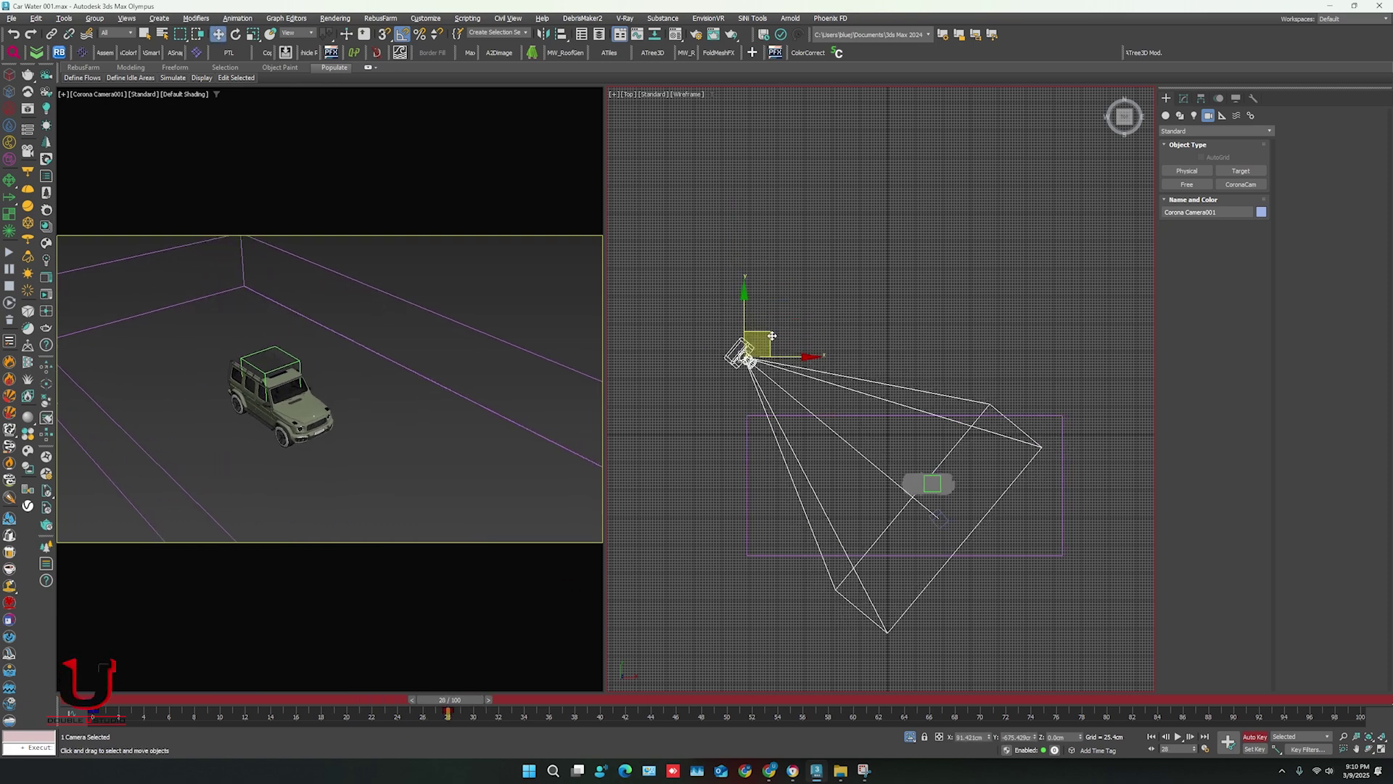
pyautogui.keyDown('alt'); pyautogui.moveTo(828, 435); pyautogui.dragTo(805, 392, button='middle'); pyautogui.keyUp('alt')
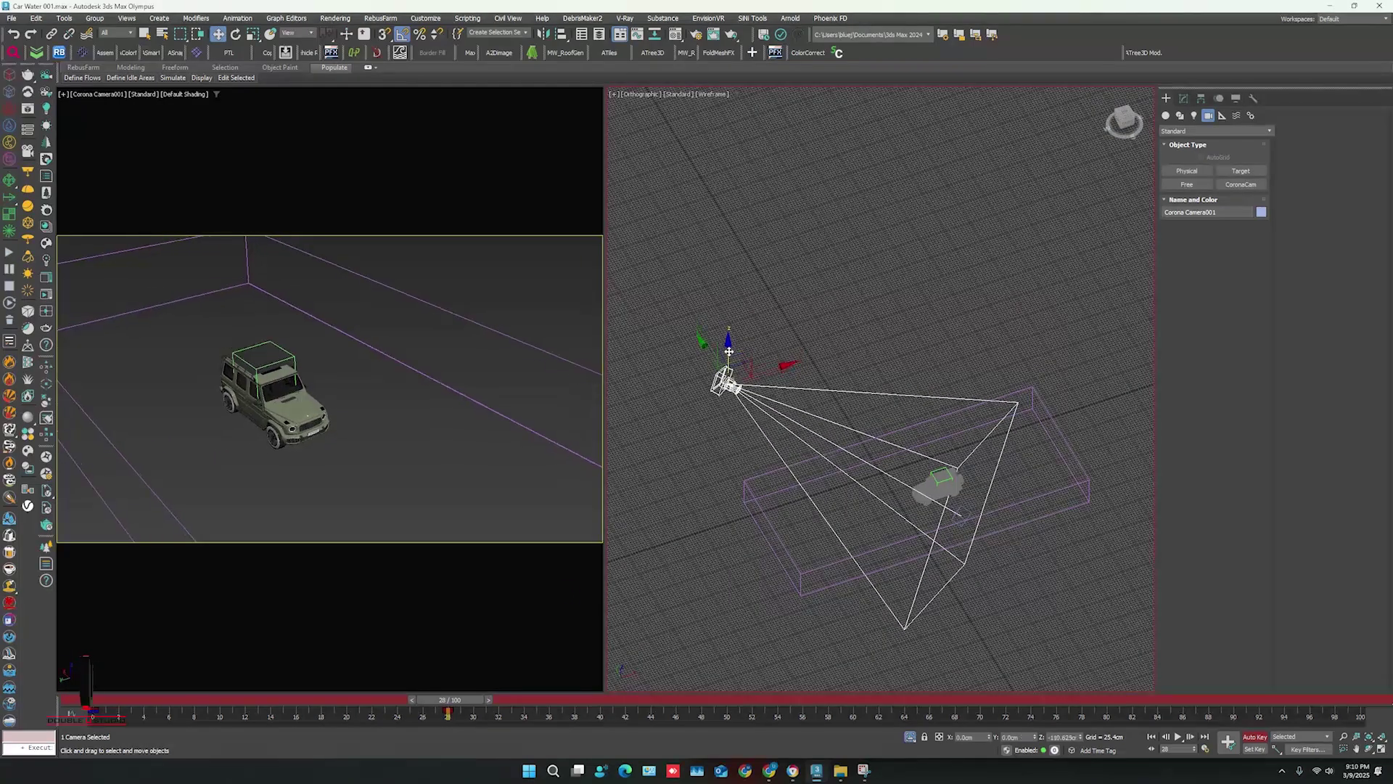
pyautogui.moveTo(728, 360); pyautogui.dragTo(728, 379)
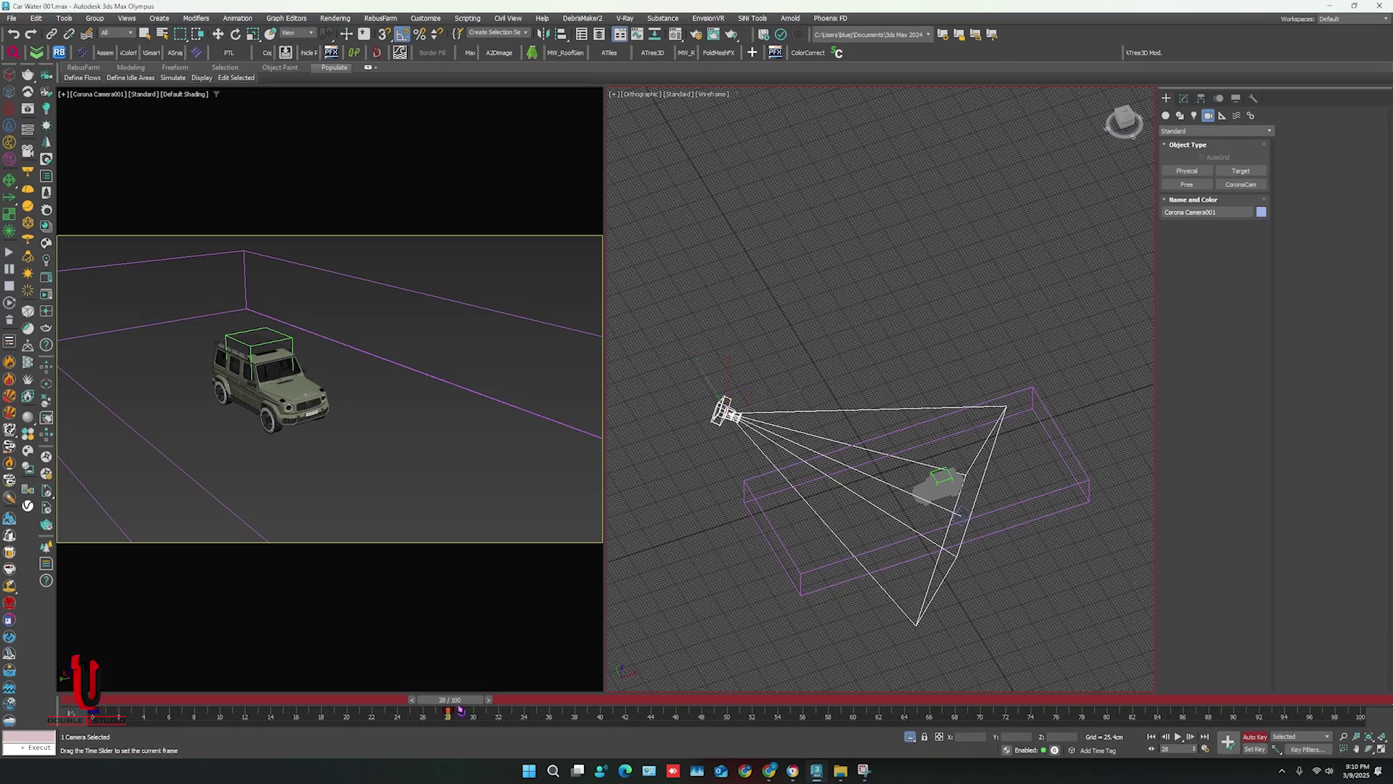
pyautogui.moveTo(452, 699)
pyautogui.mouseDown()
pyautogui.moveTo(1132, 697)
pyautogui.moveTo(1105, 699)
pyautogui.mouseUp()
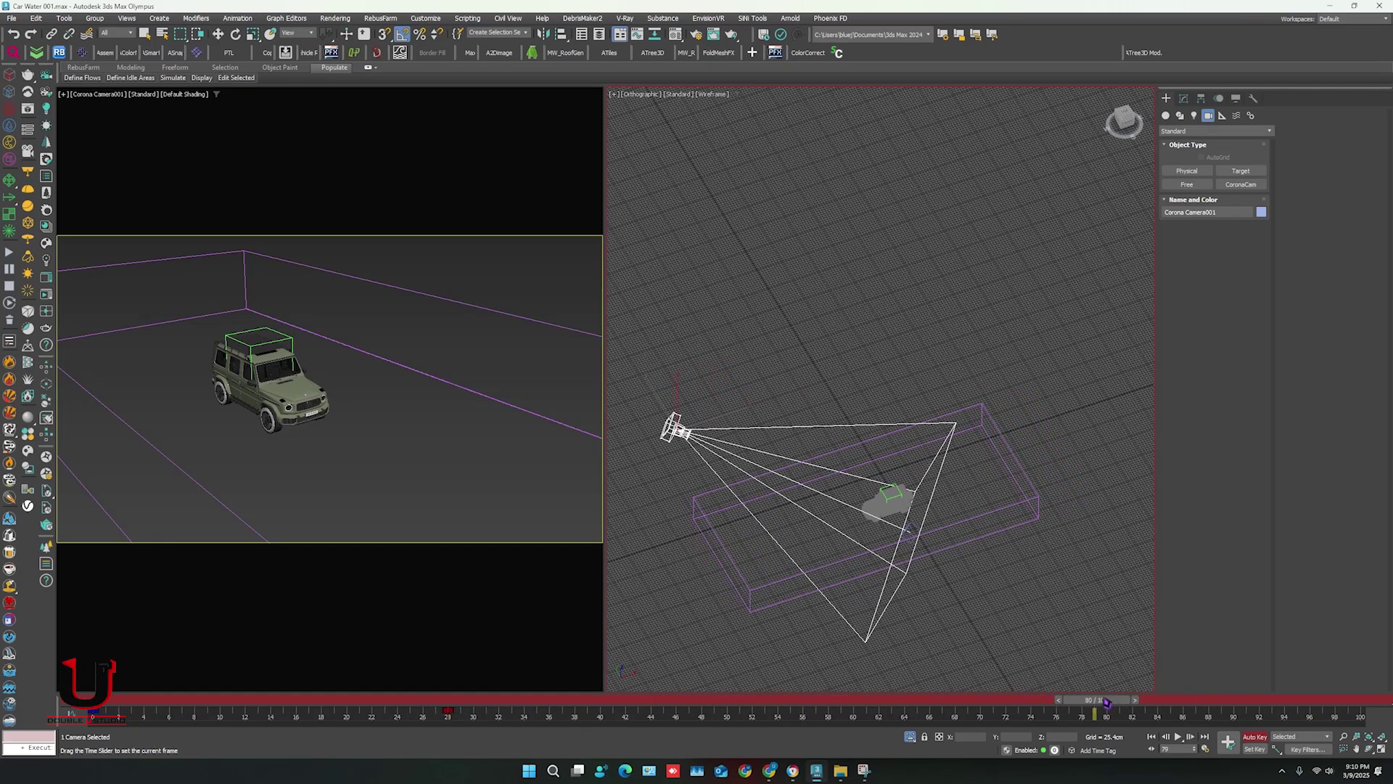
pyautogui.moveTo(689, 414)
pyautogui.mouseDown()
pyautogui.moveTo(684, 433)
pyautogui.moveTo(689, 419)
pyautogui.mouseUp()
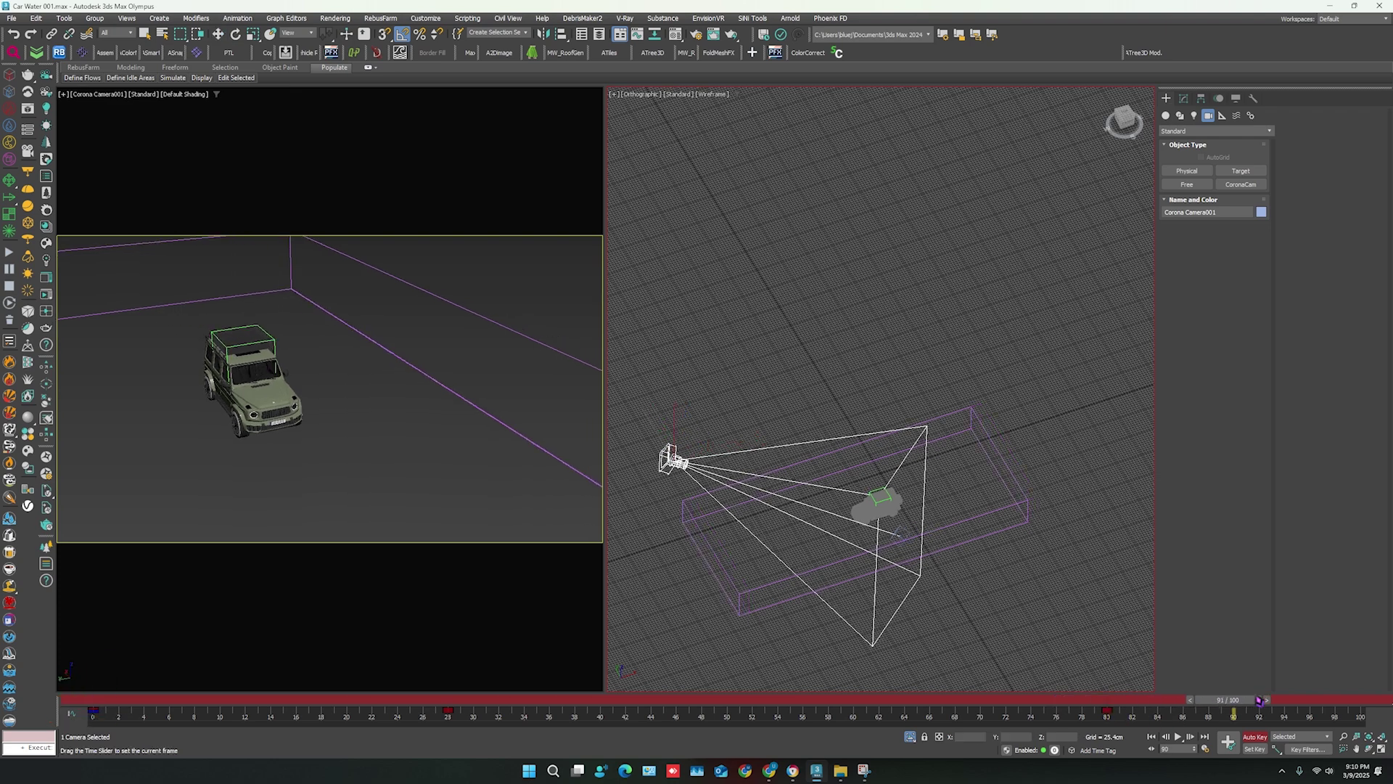
pyautogui.press('t')
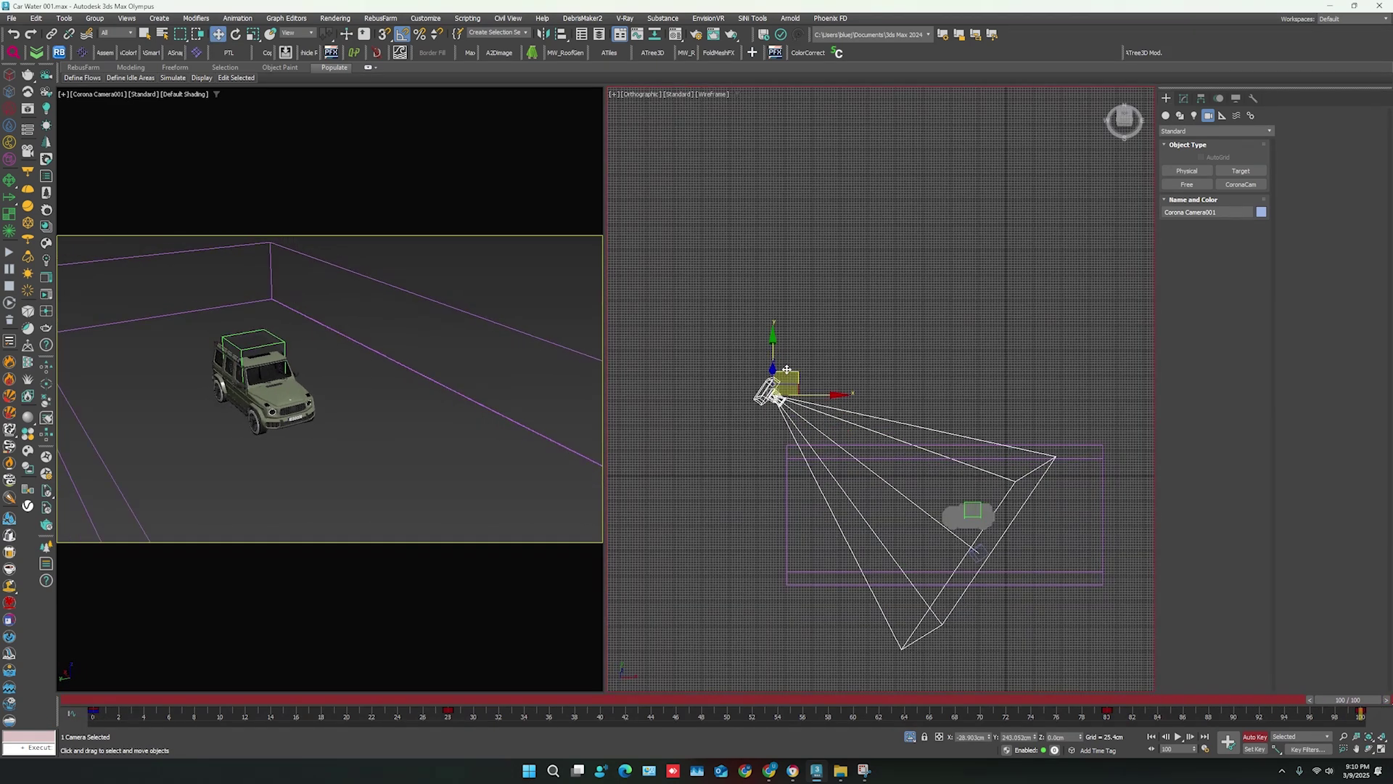
pyautogui.moveTo(791, 394)
pyautogui.mouseDown()
pyautogui.moveTo(795, 349)
pyautogui.moveTo(823, 348)
pyautogui.mouseUp()
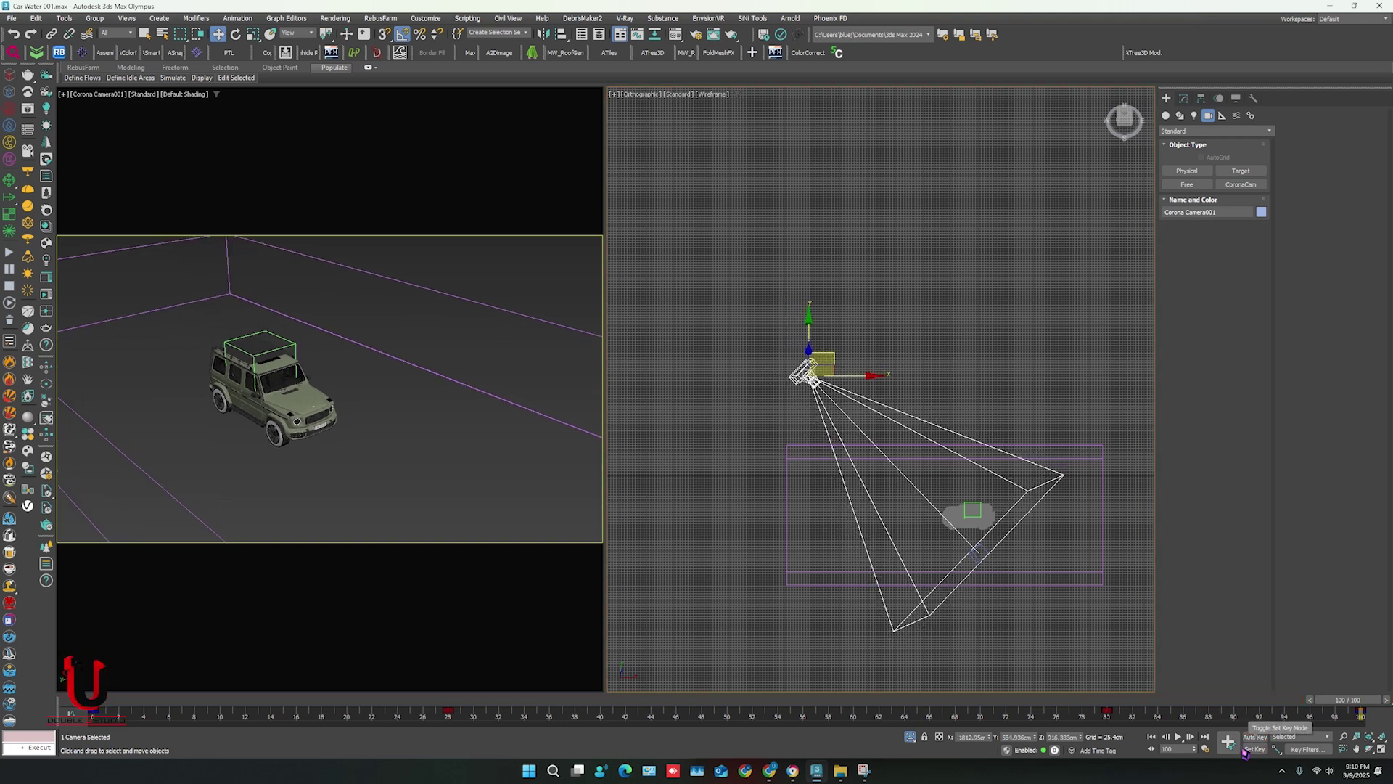
# Maximize the camera view, play and stop the animation, and scrub back to frame 12.
pyautogui.hotkey('alt', 'w')
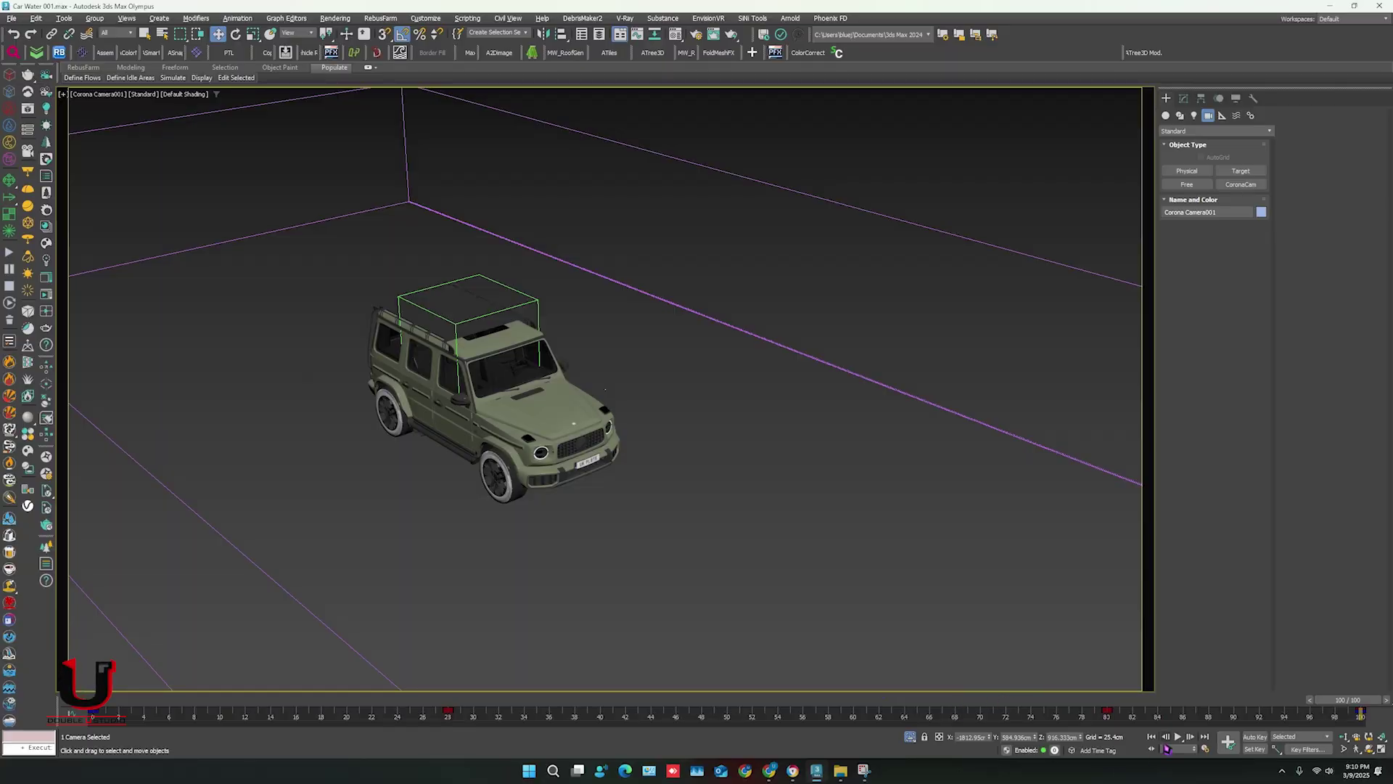
pyautogui.click(1179, 738)
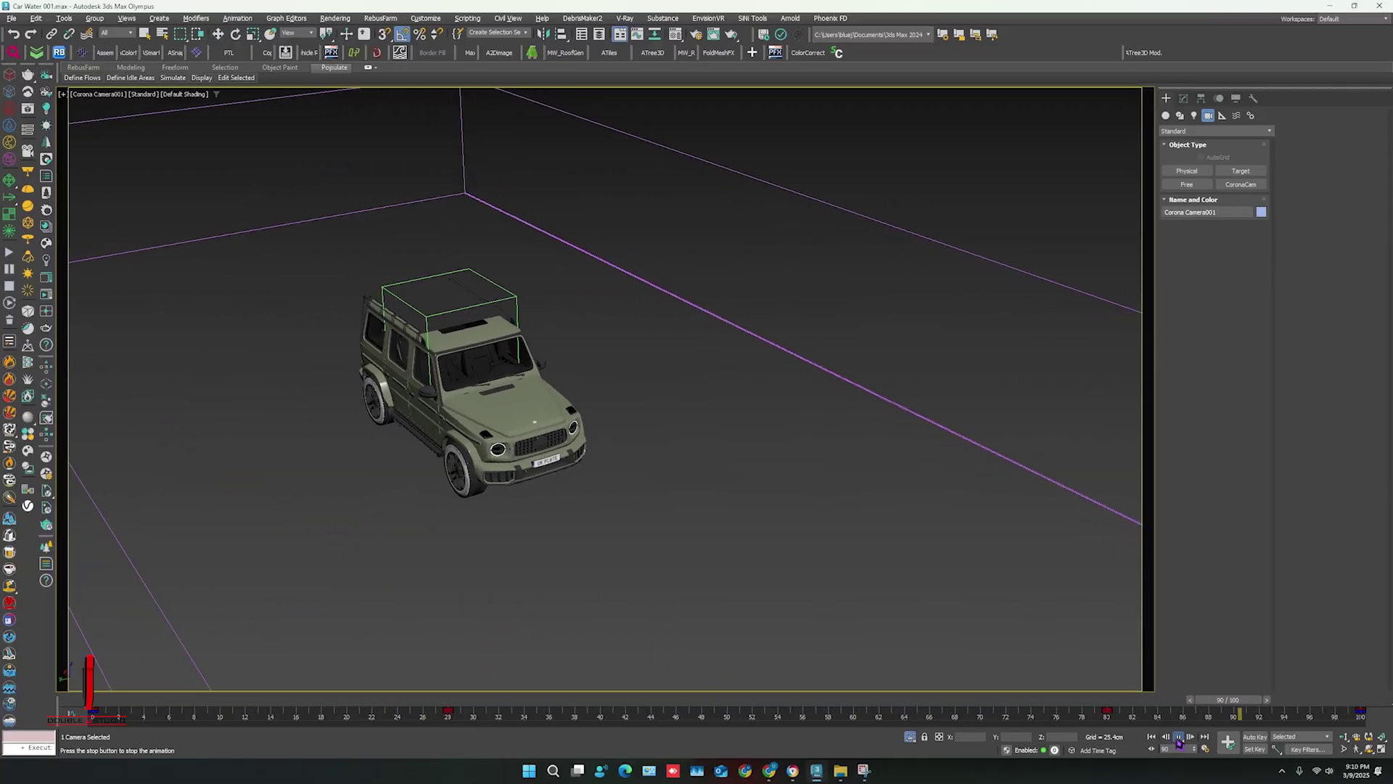
pyautogui.click(1179, 741)
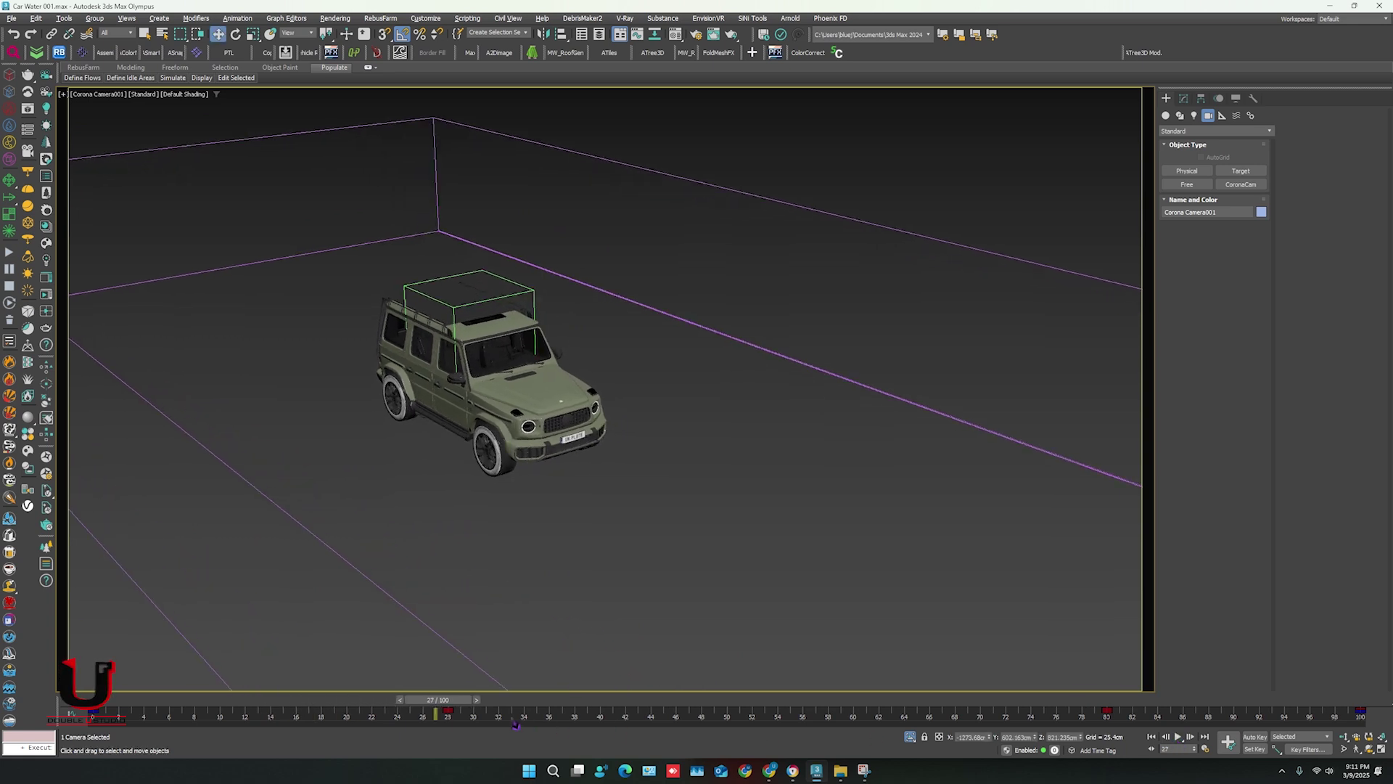
pyautogui.moveTo(458, 703); pyautogui.dragTo(71, 696)
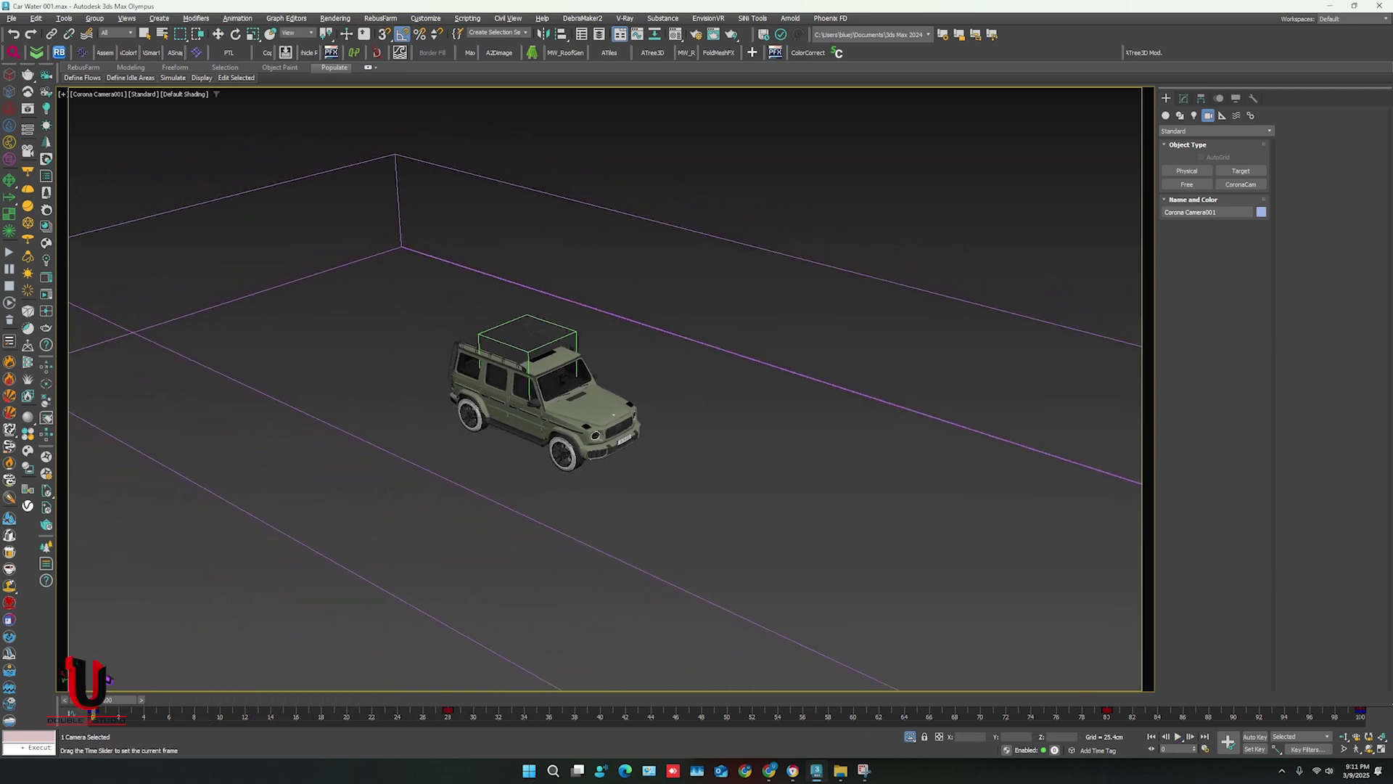
# Select PhoenixFDLiquid001 and collapse its Simulation and Grid rollouts in the Modify panel.
pyautogui.click(645, 497)
pyautogui.click(630, 545)
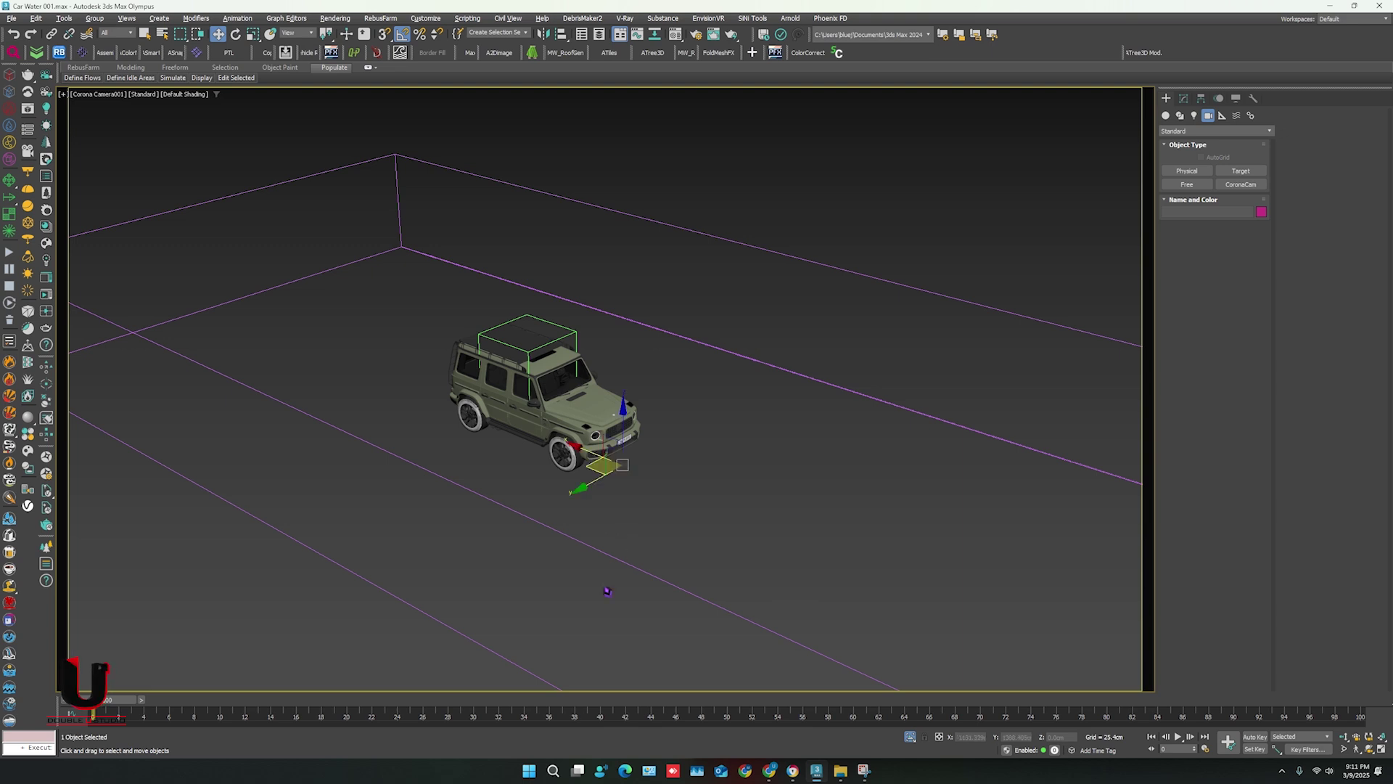
pyautogui.press('p')
pyautogui.scroll(-2, 588, 466)
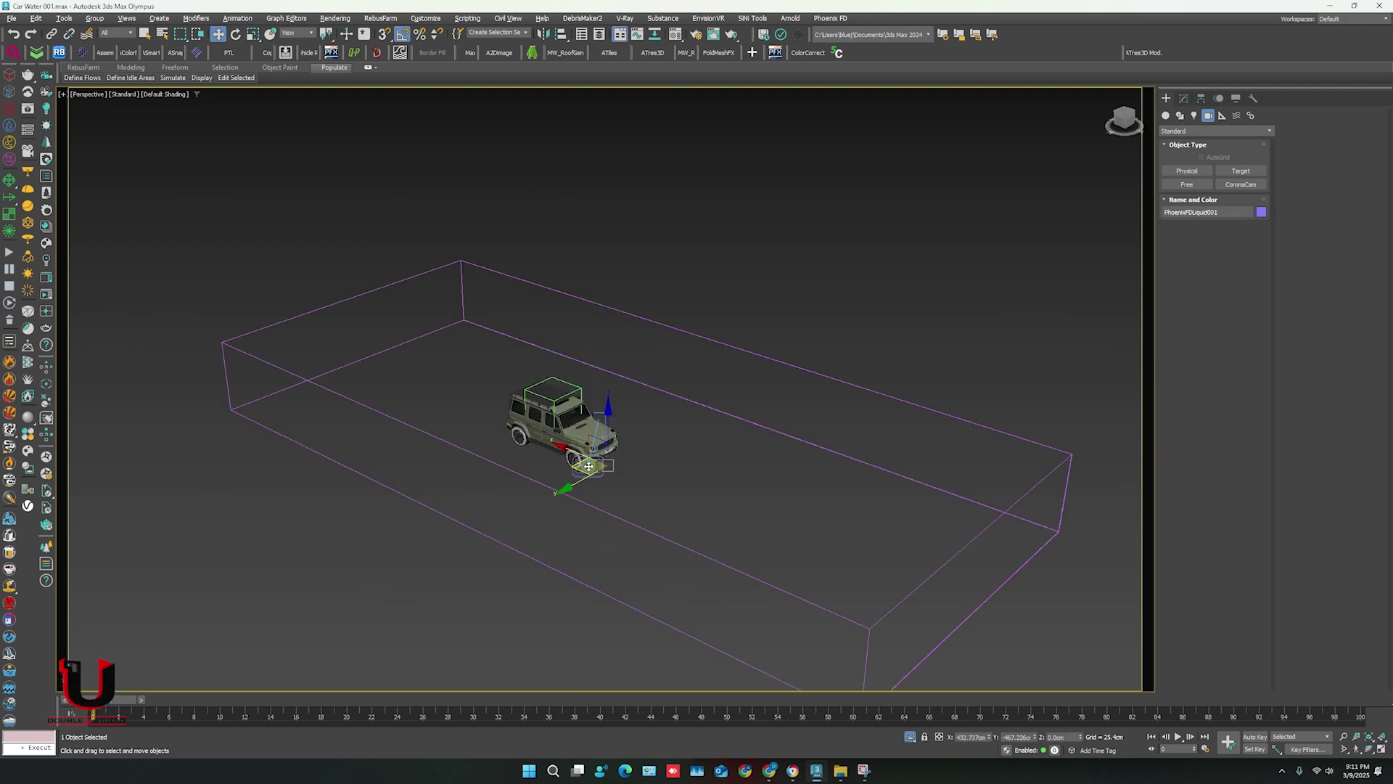
pyautogui.keyDown('alt'); pyautogui.moveTo(586, 465); pyautogui.dragTo(614, 492, button='middle'); pyautogui.keyUp('alt')
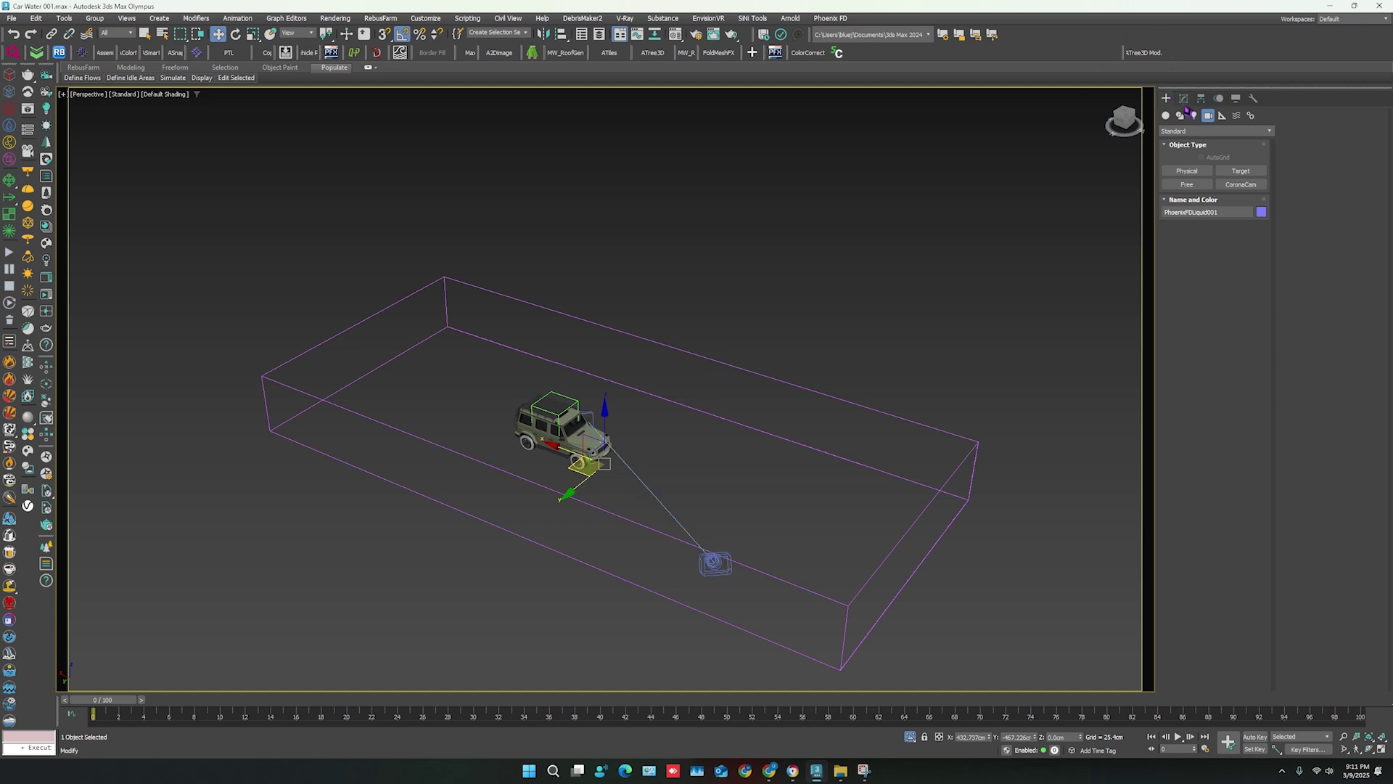
pyautogui.click(1184, 98)
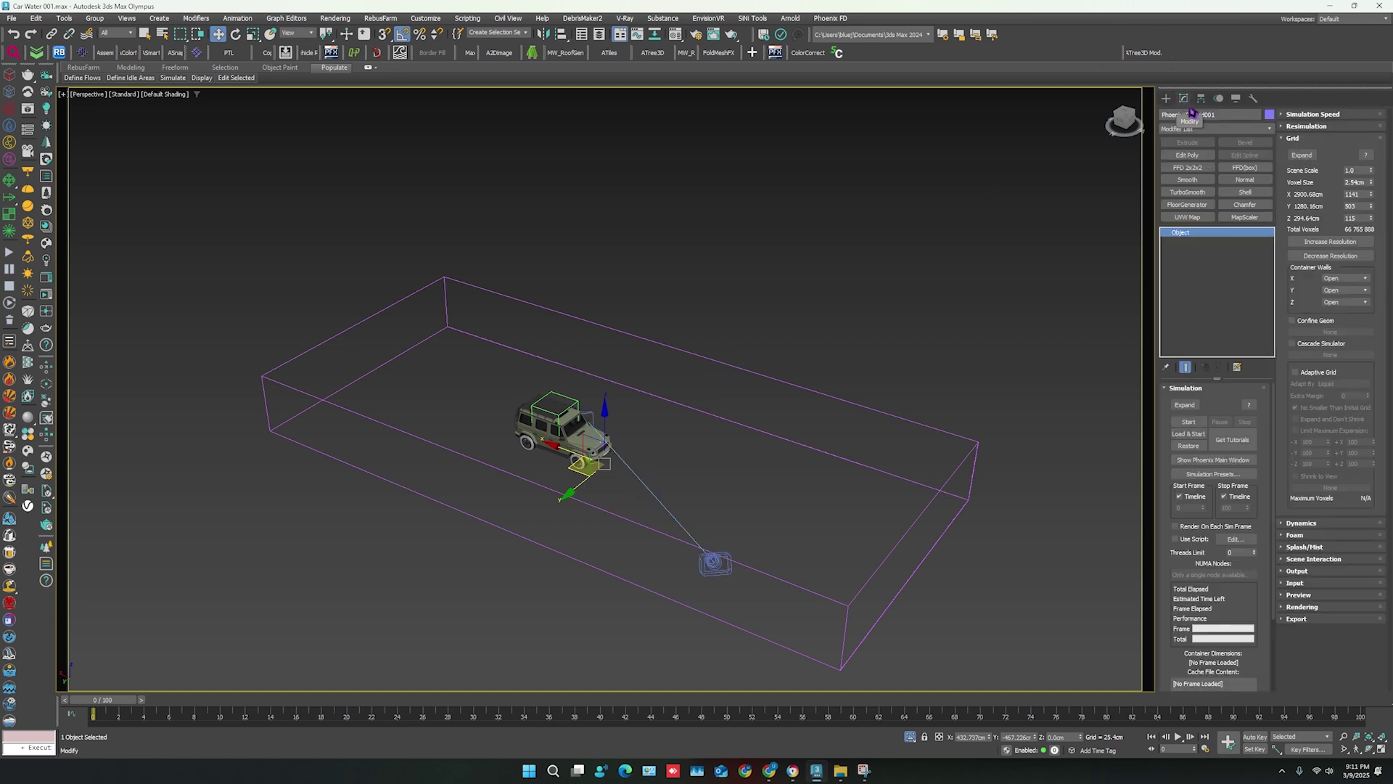
pyautogui.click(1202, 390)
pyautogui.scroll(-1, 1328, 218)
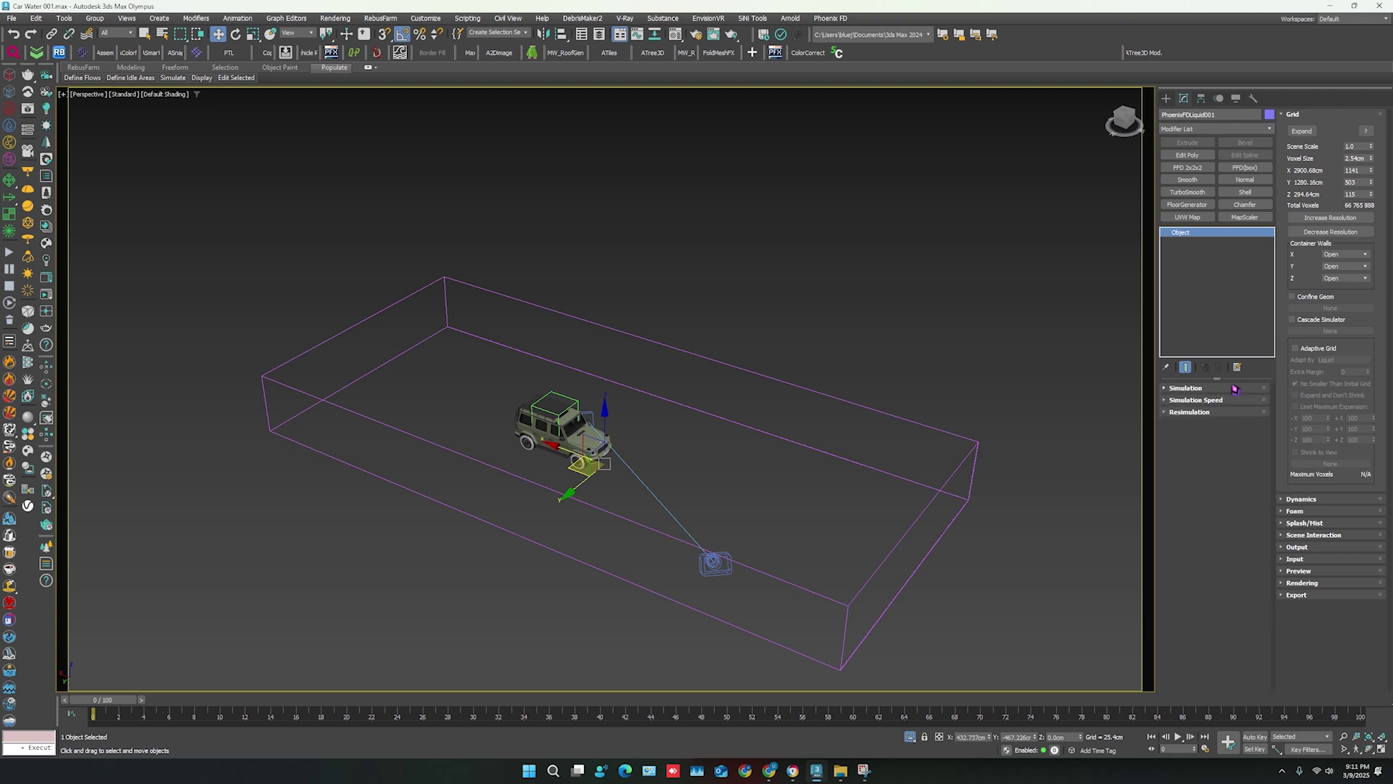
pyautogui.click(1295, 115)
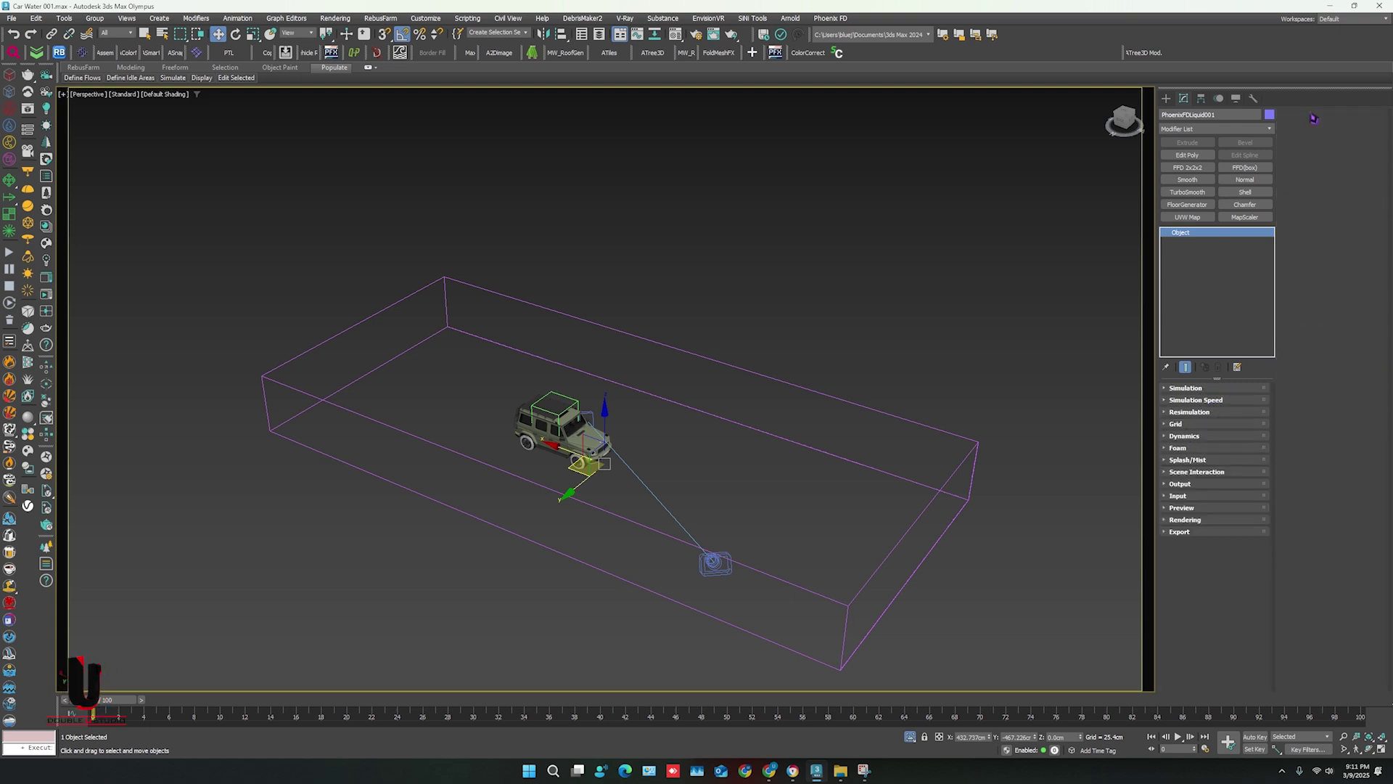
# In the Dynamics rollout, enable Initial Fill Up at 25% and use 4 steps per frame.
pyautogui.click(1185, 436)
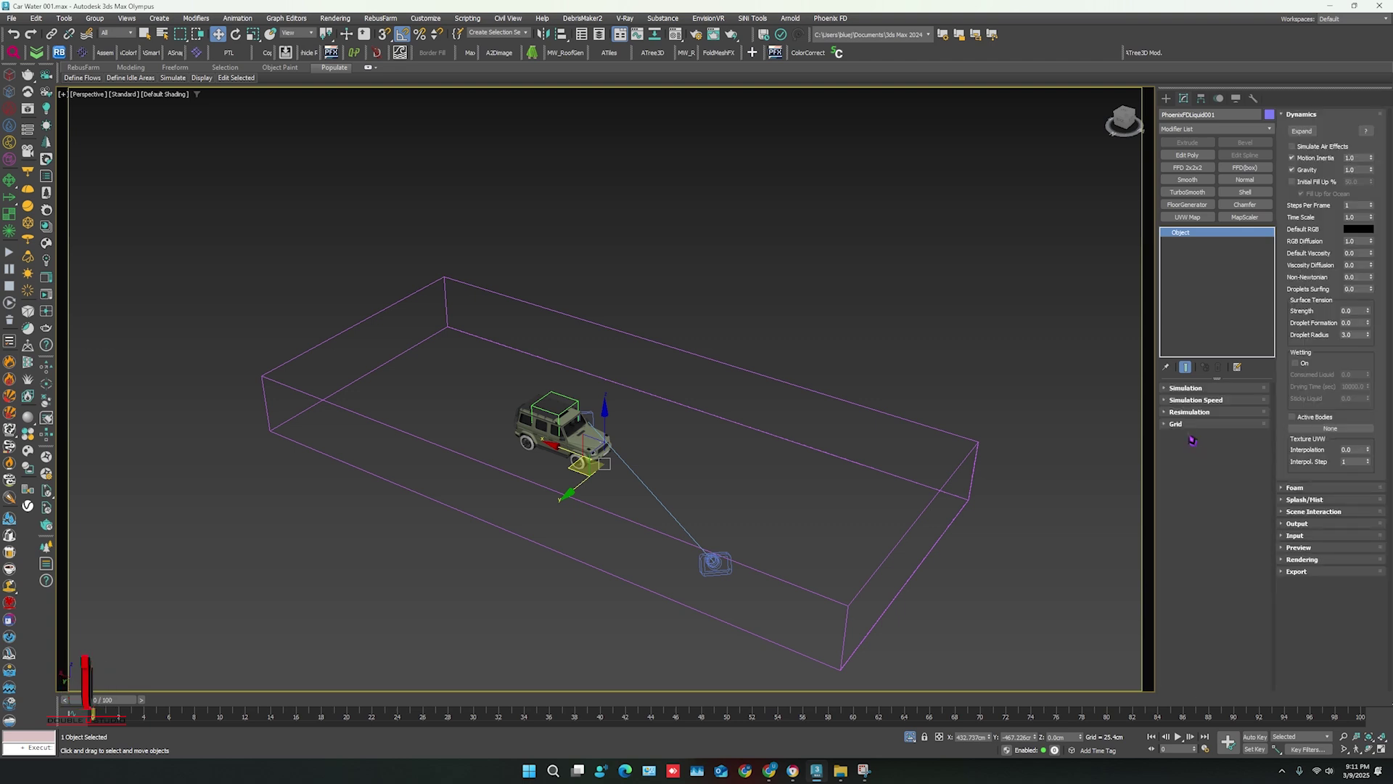
pyautogui.click(1296, 183)
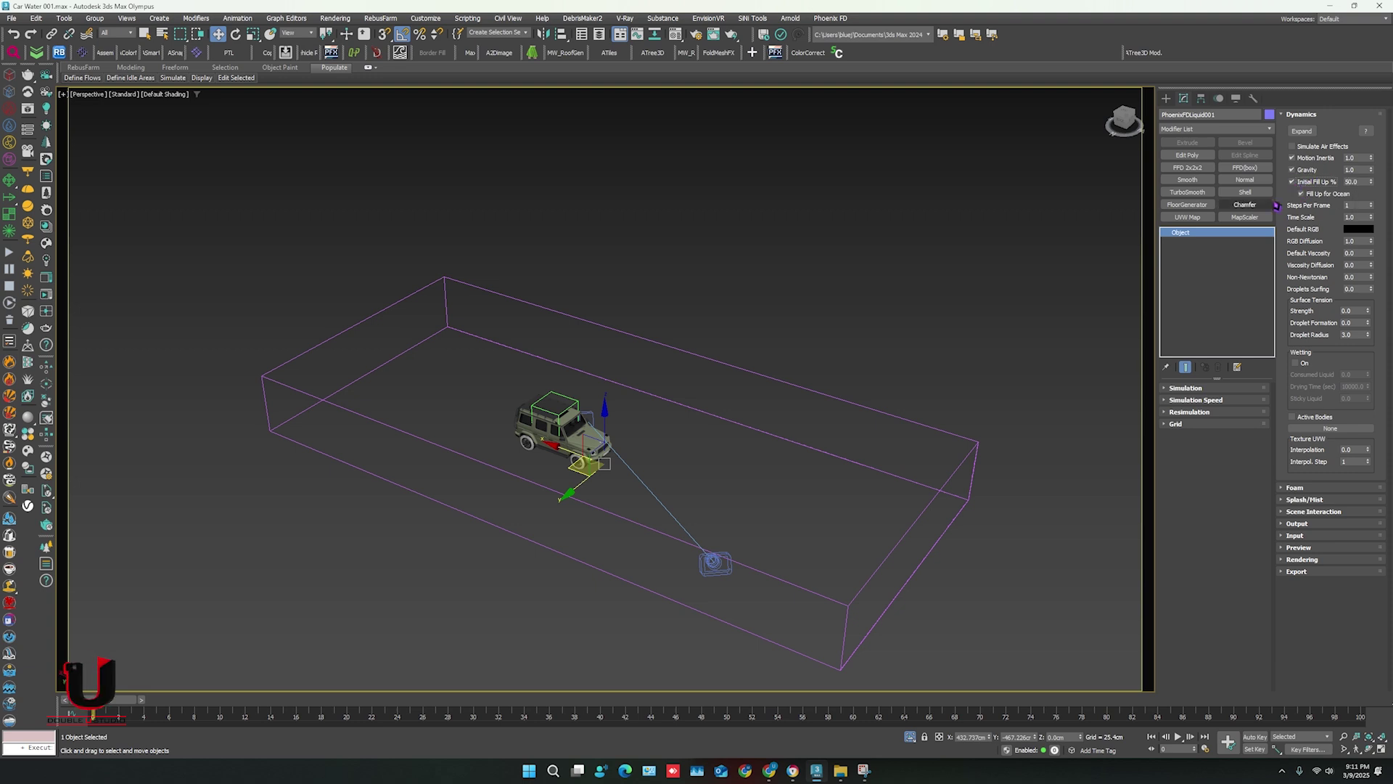
pyautogui.press('f')
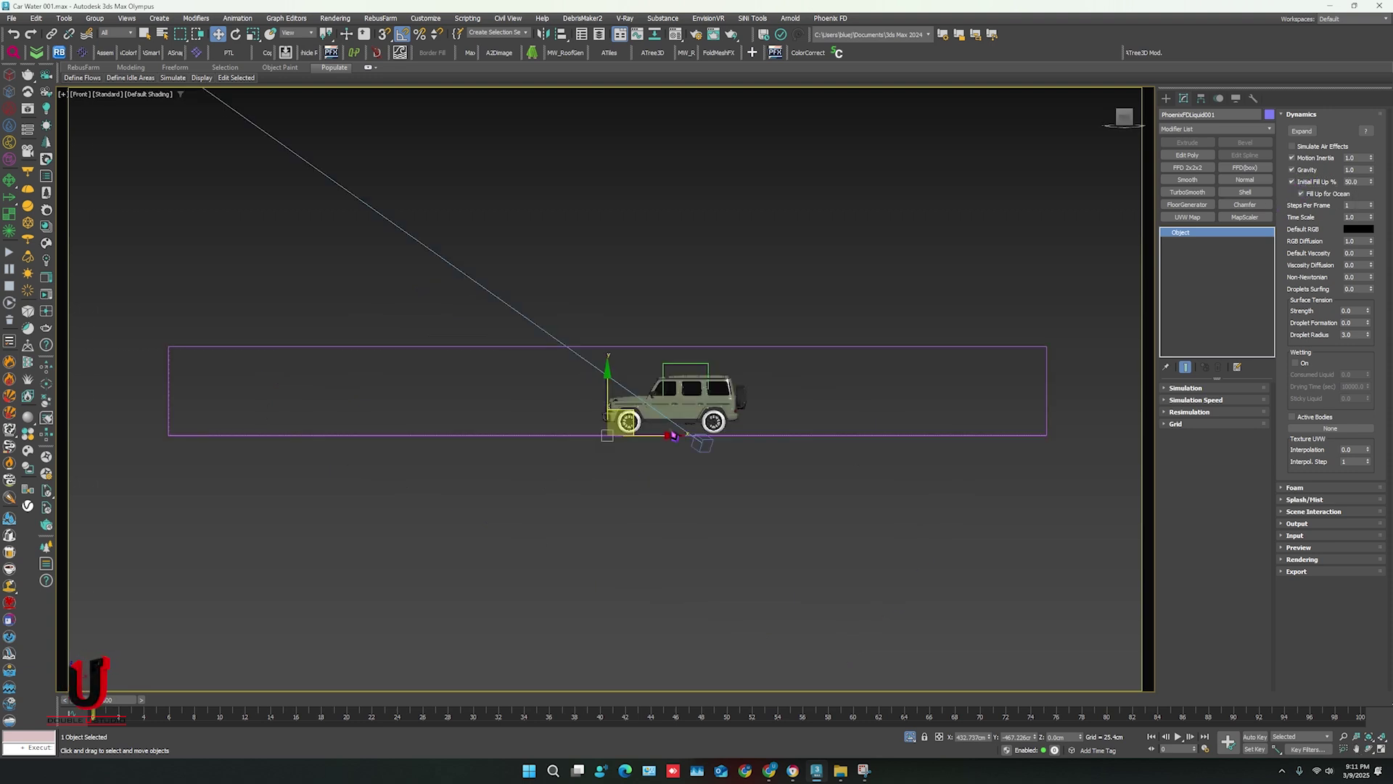
pyautogui.scroll(2, 692, 397)
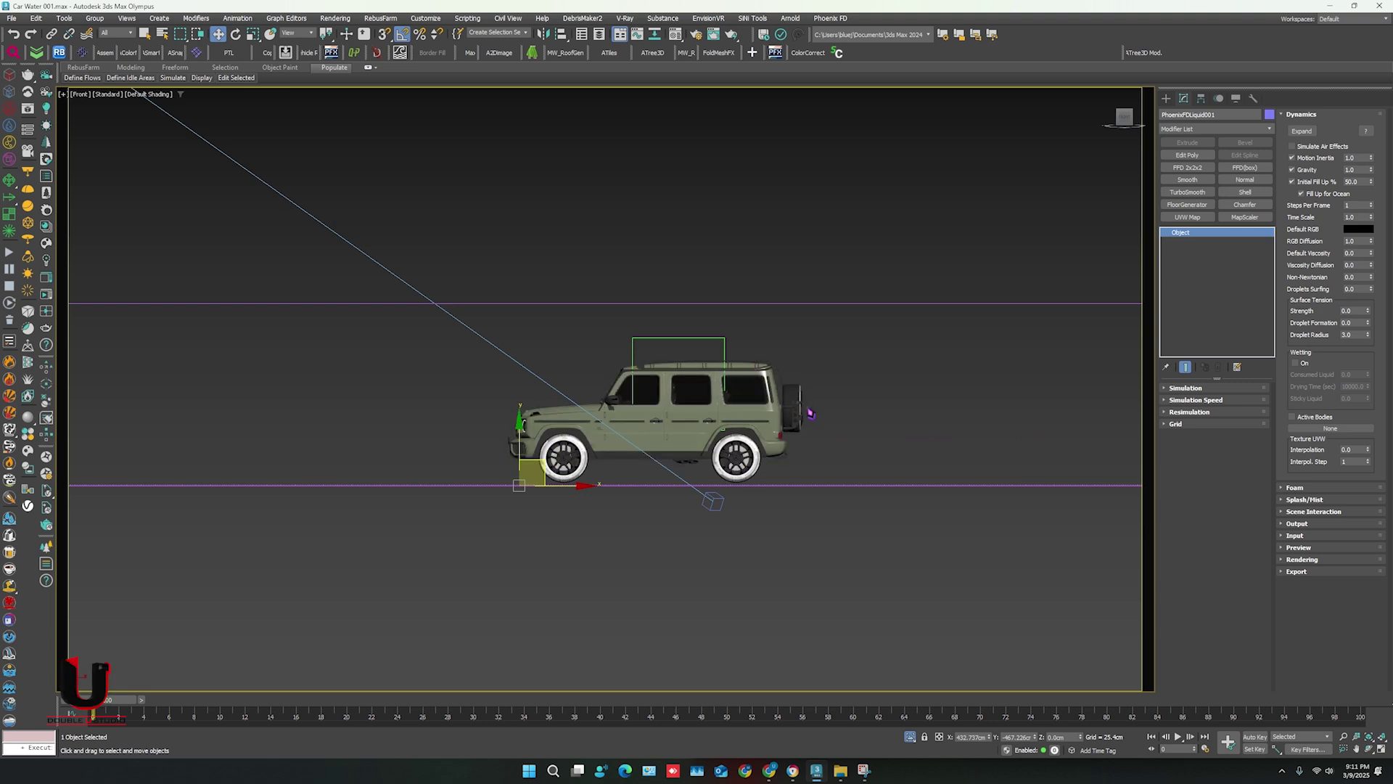
pyautogui.doubleClick(1353, 182)
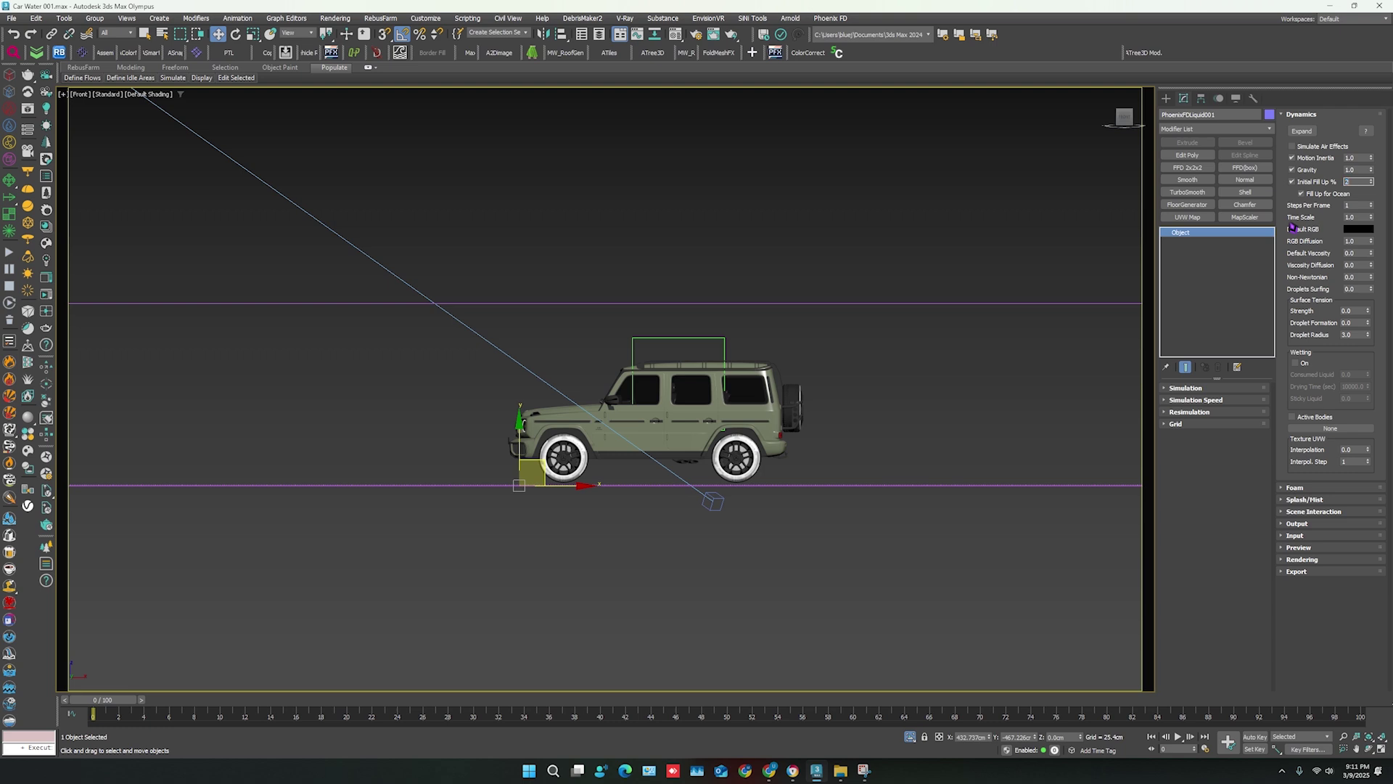
pyautogui.scroll(-1, 709, 441)
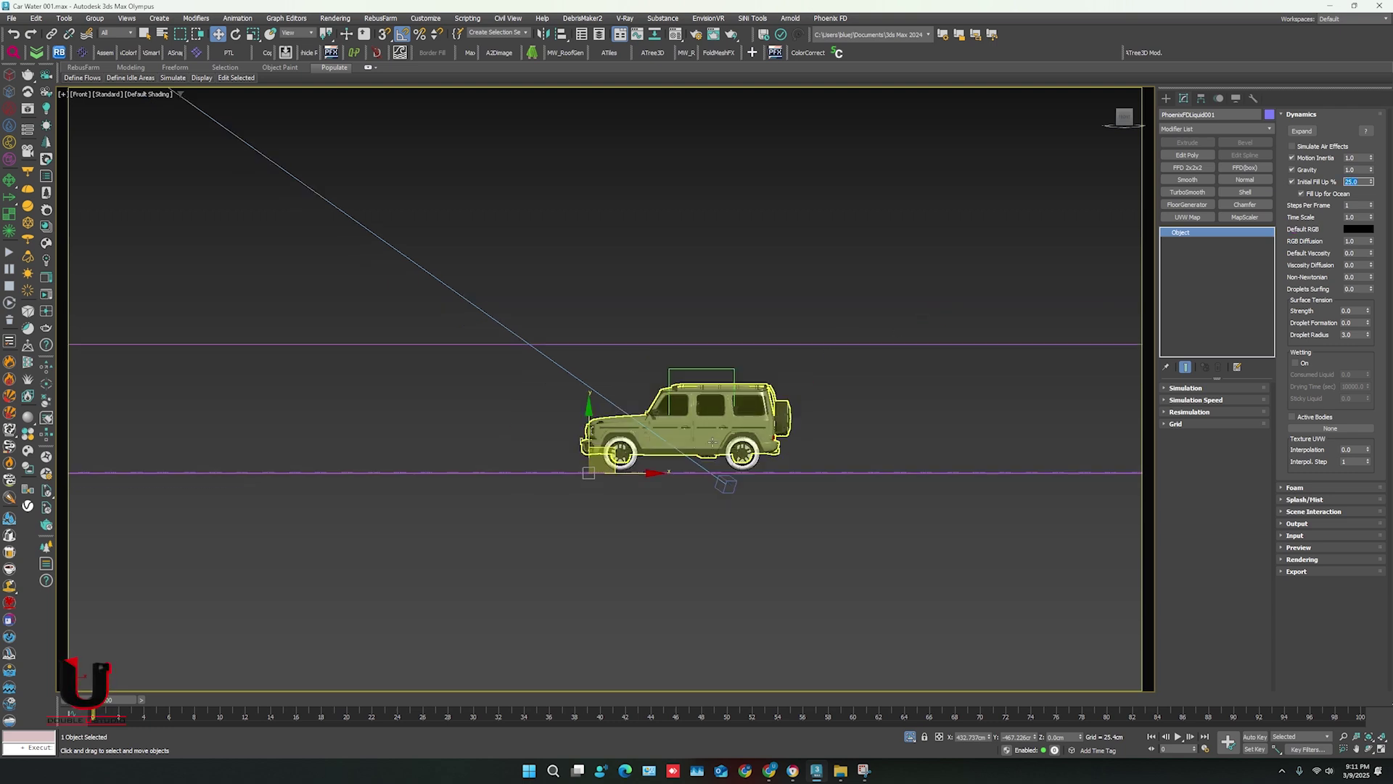
pyautogui.scroll(-2, 709, 441)
pyautogui.keyDown('alt'); pyautogui.moveTo(653, 436); pyautogui.dragTo(599, 503, button='middle'); pyautogui.keyUp('alt')
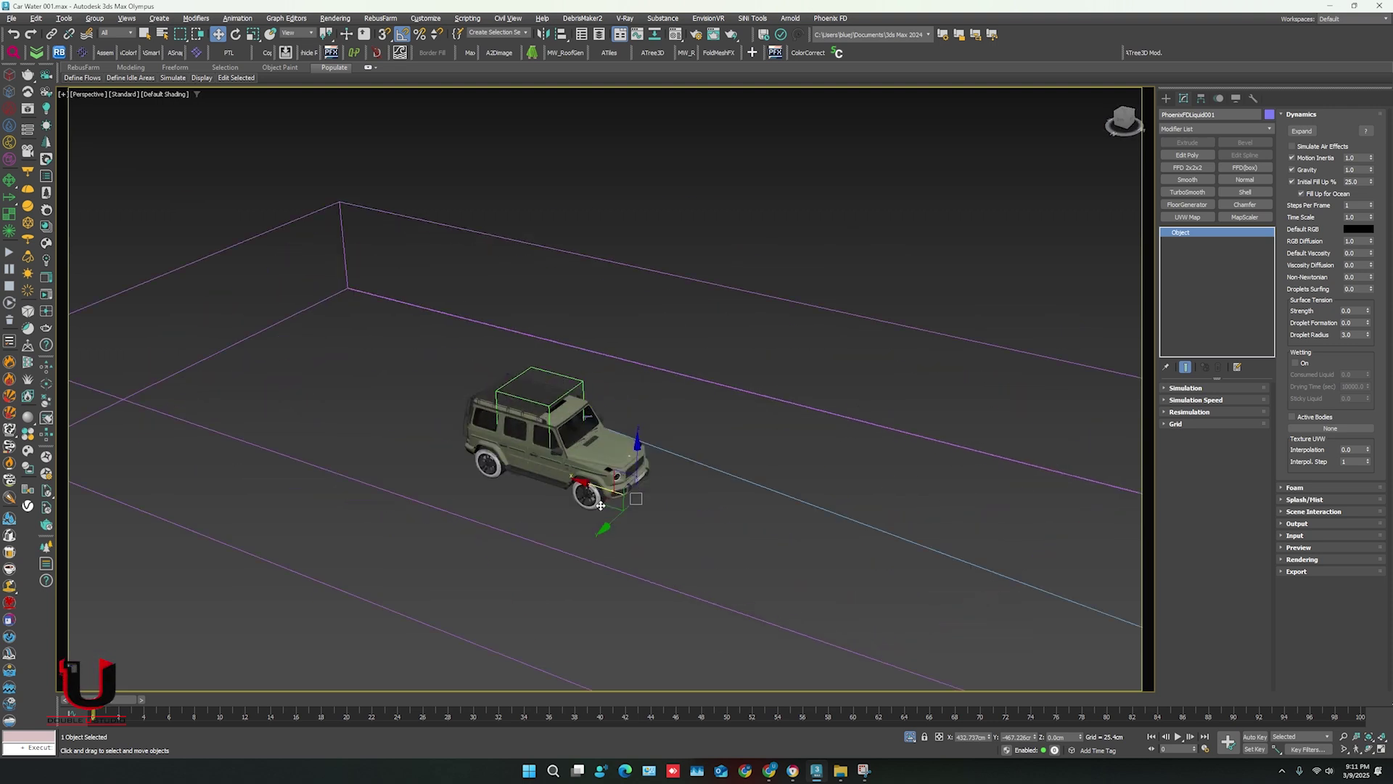
pyautogui.scroll(2, 599, 503)
pyautogui.scroll(1, 600, 503)
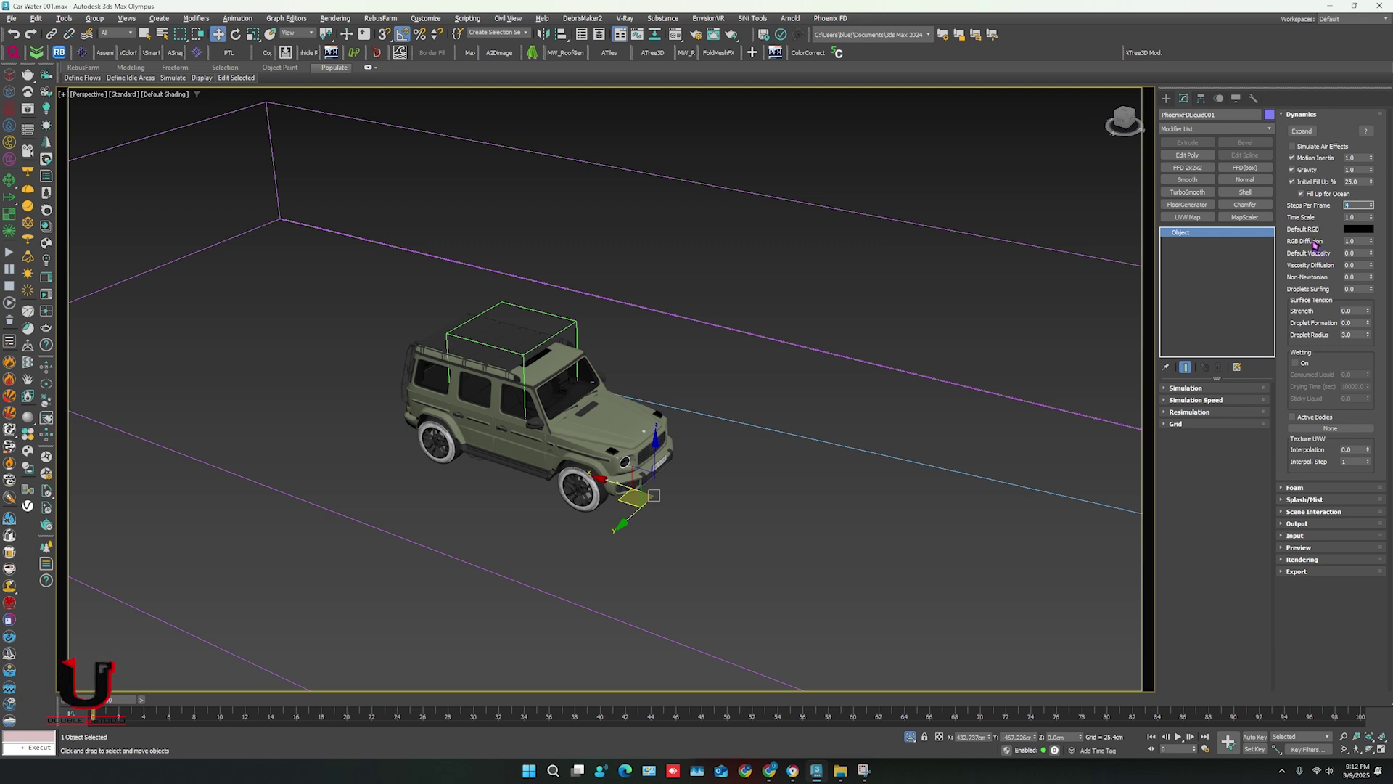
pyautogui.write('4')
# Check Wetting On and set Drying Time to 5.0 seconds.
pyautogui.click(1294, 365)
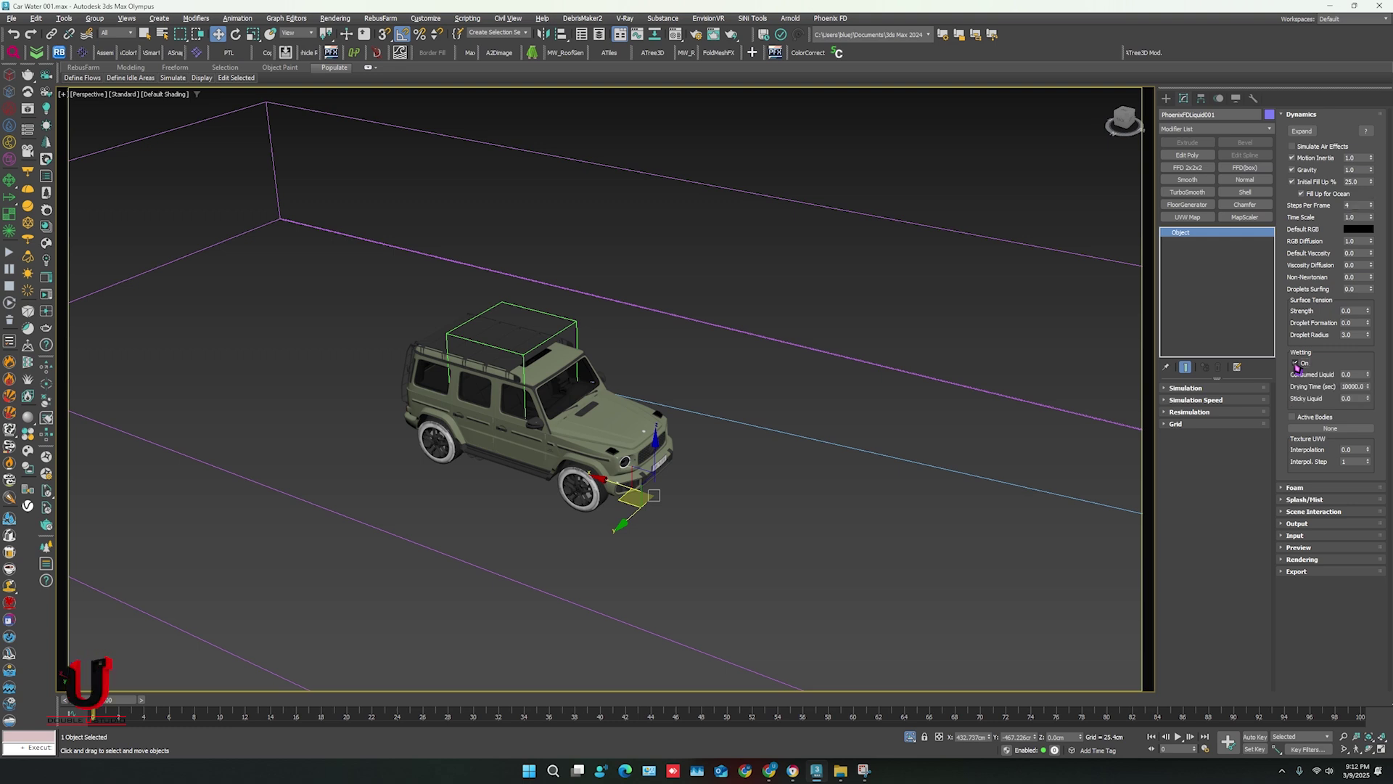
pyautogui.click(1370, 390)
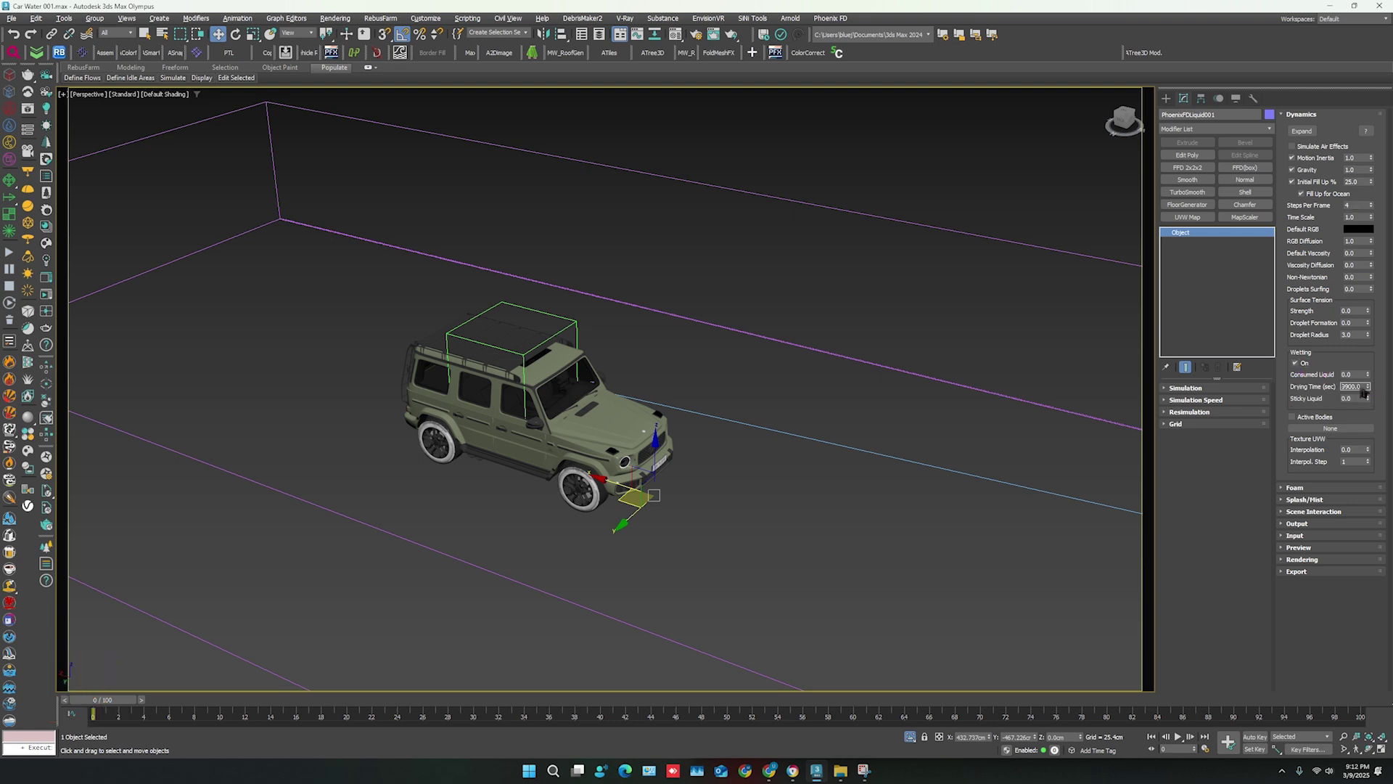
pyautogui.click(1325, 400)
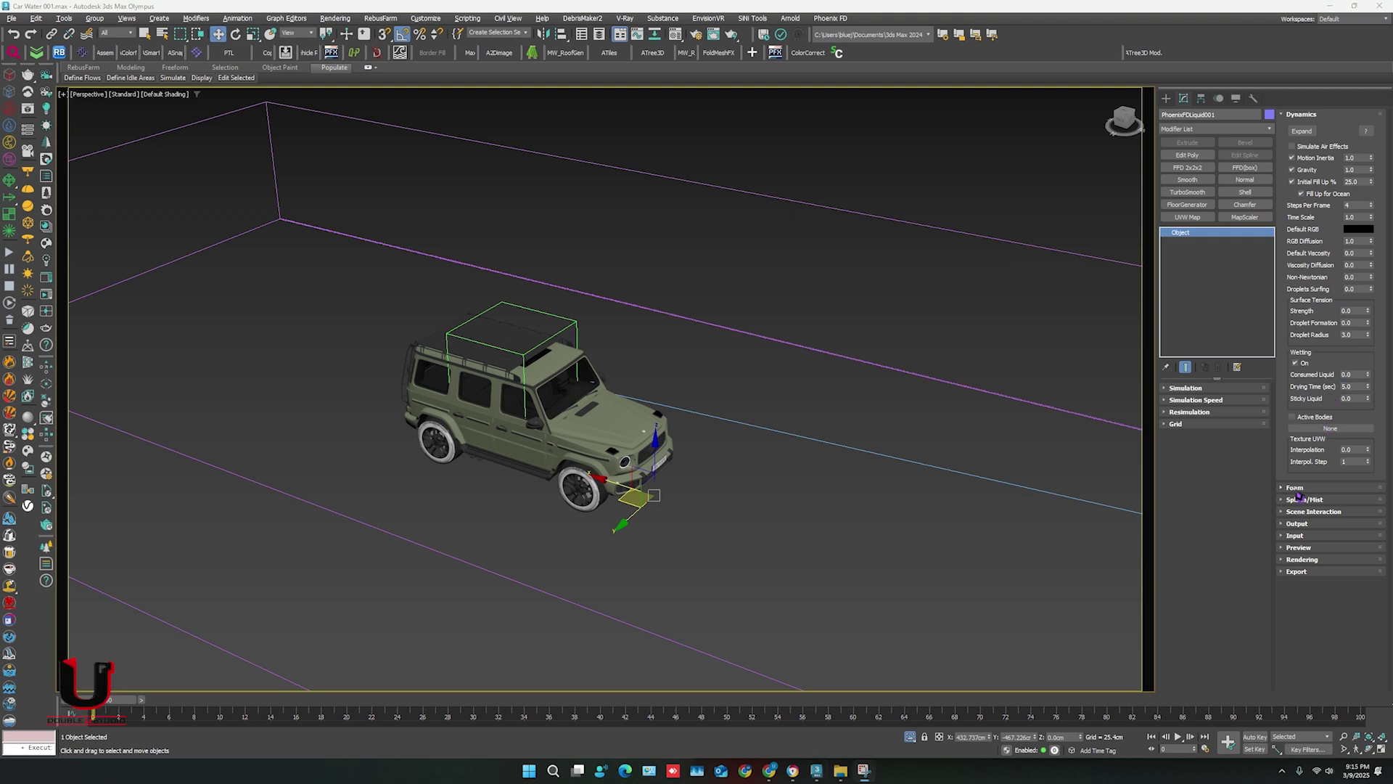
# Enable foam with a particle shader, keeping Foam Amount 1.0, Half Life 2.0, Max Outside Age 1.0.
pyautogui.click(1295, 488)
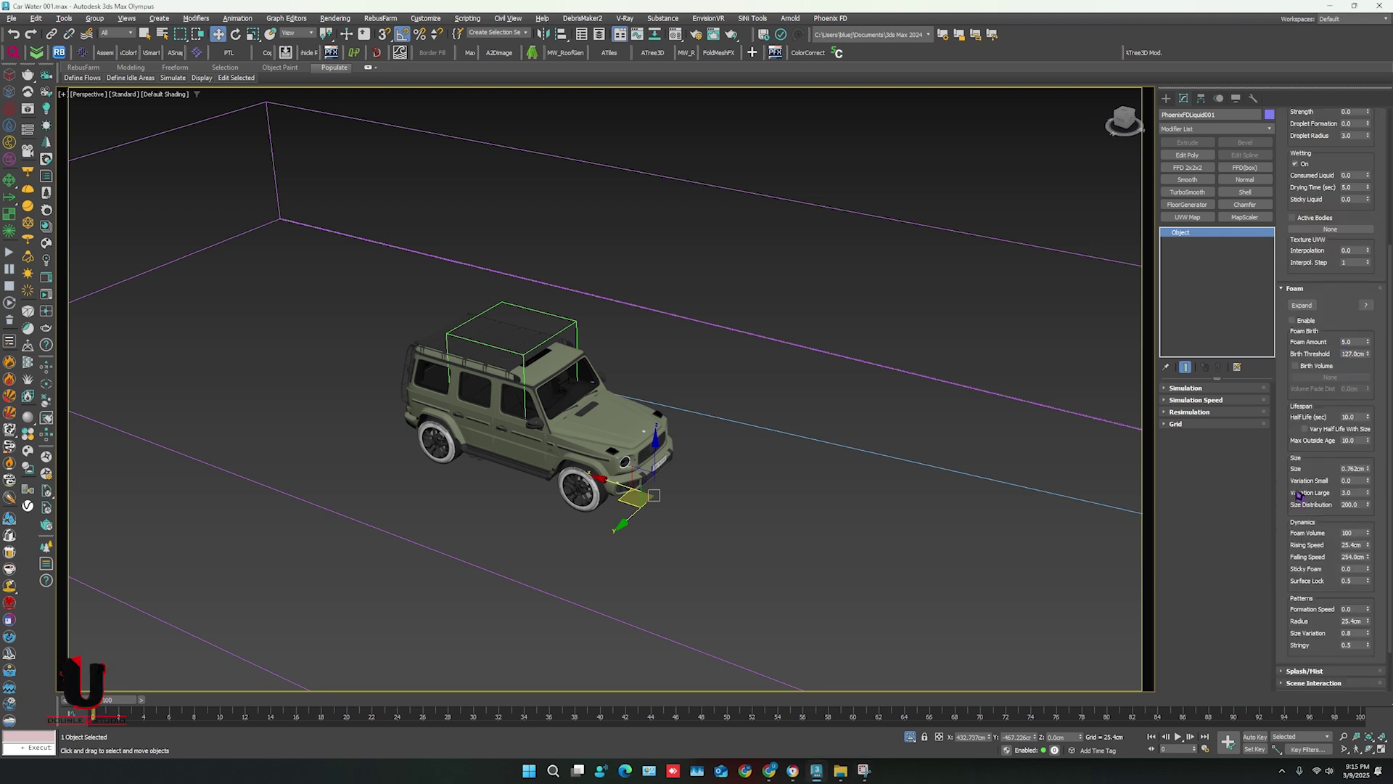
pyautogui.click(1291, 321)
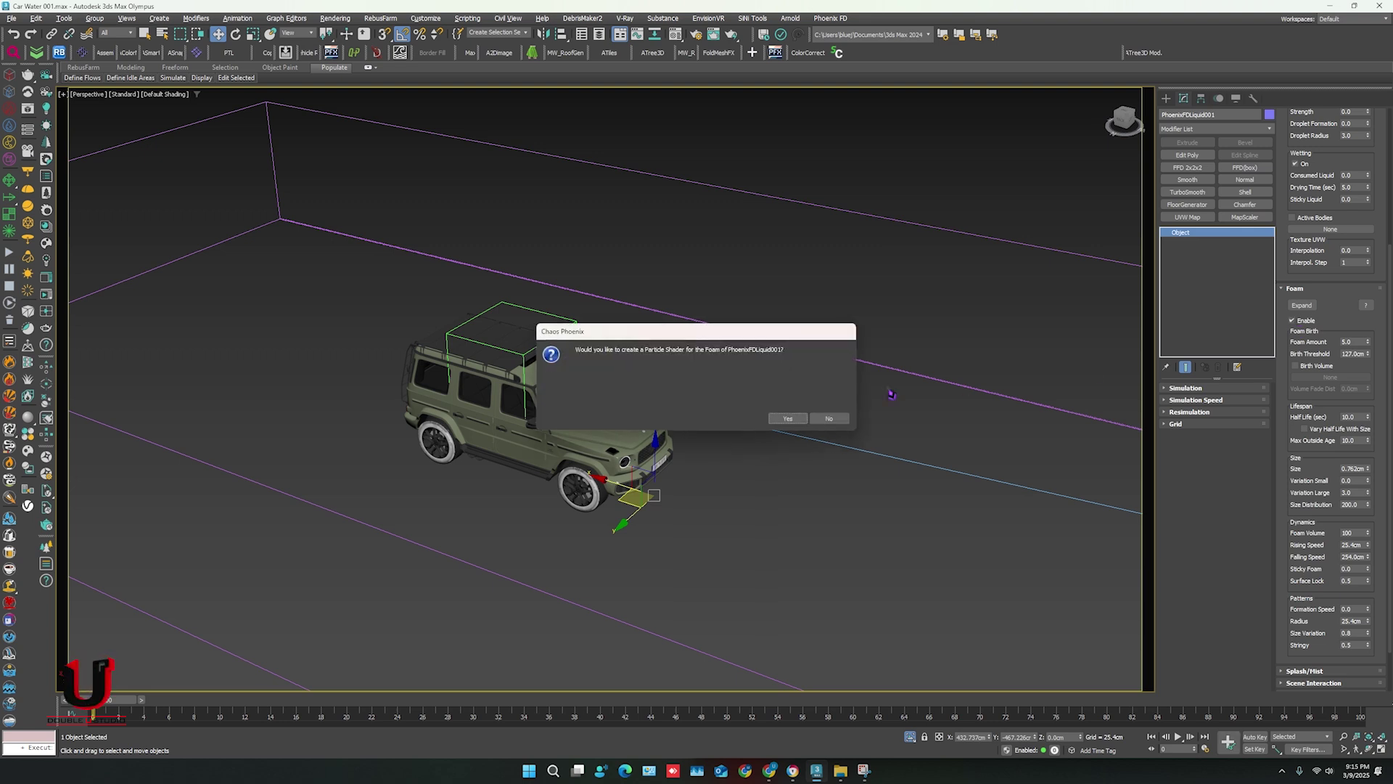
pyautogui.click(788, 419)
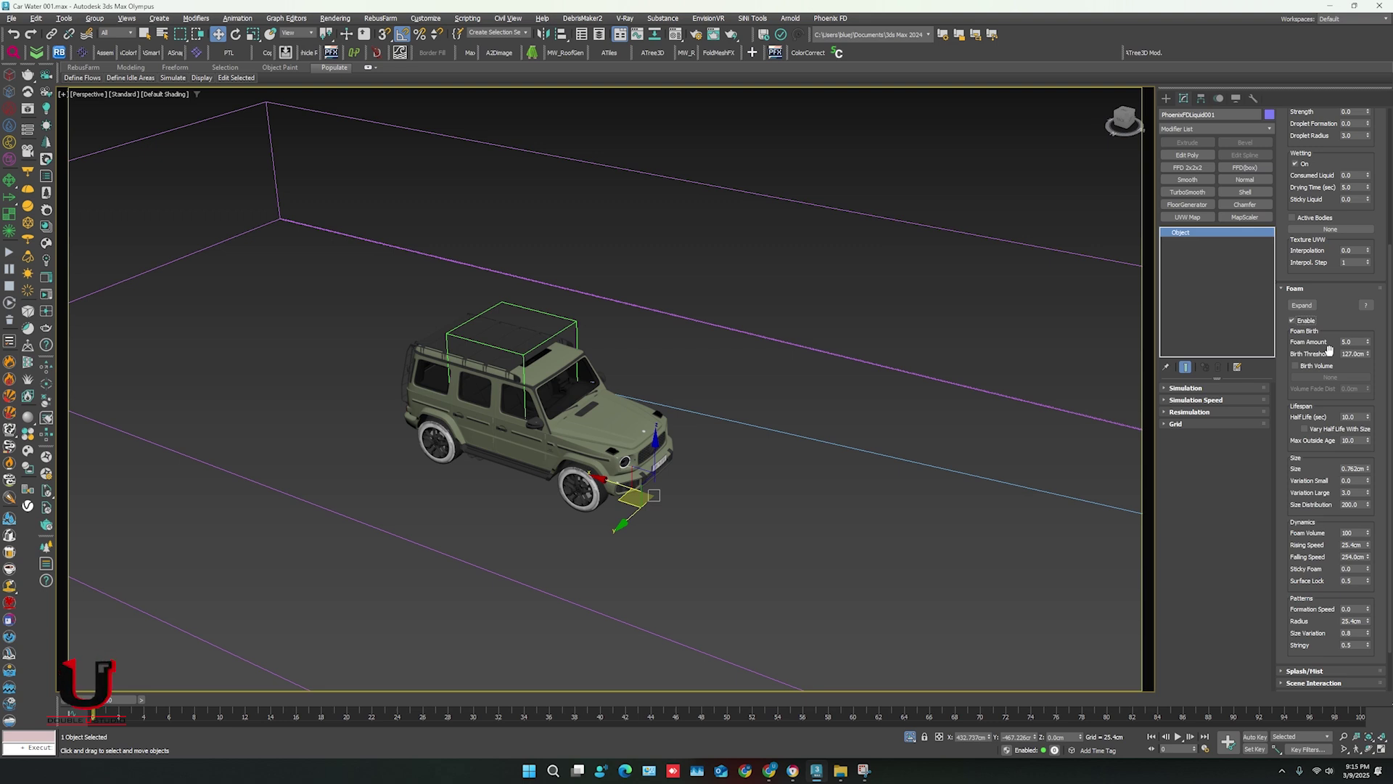
pyautogui.doubleClick(1349, 342)
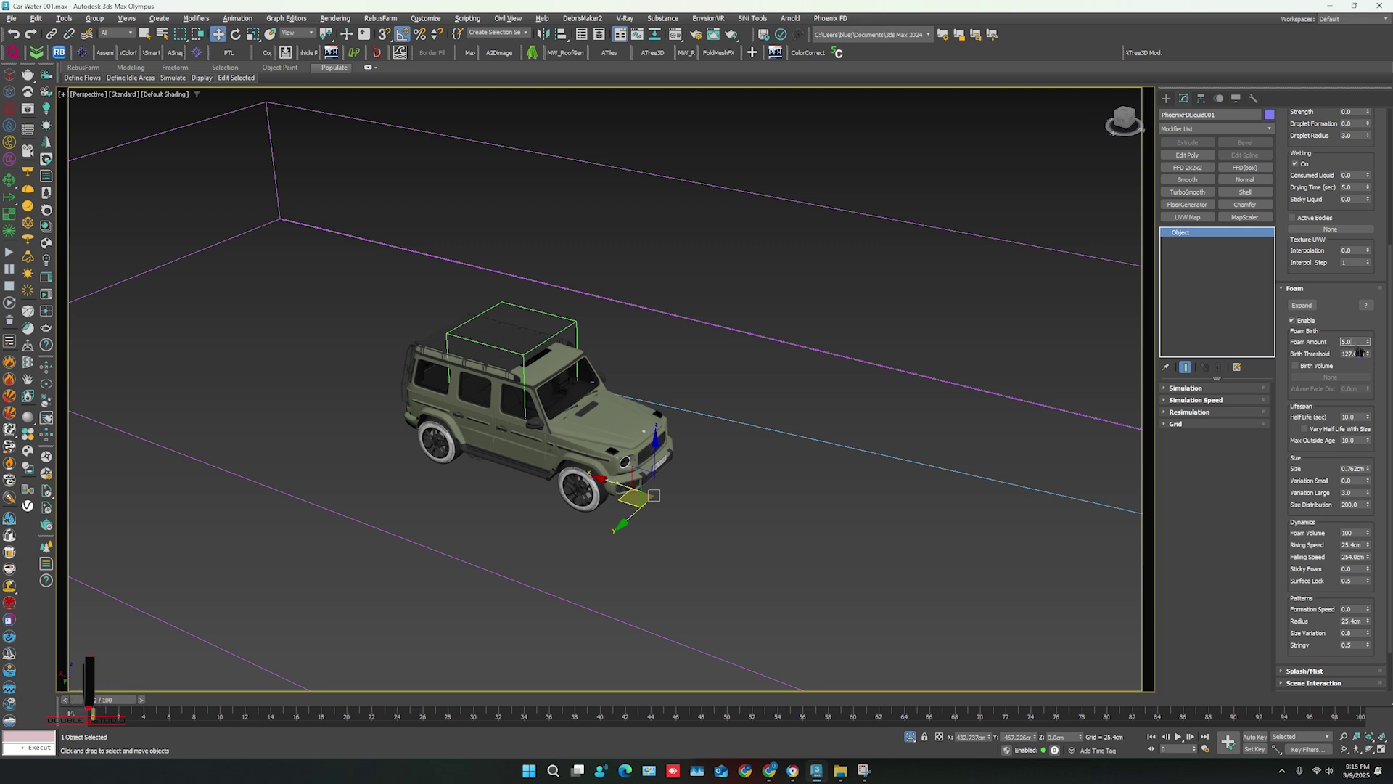
pyautogui.write('1')
pyautogui.press('Tab')
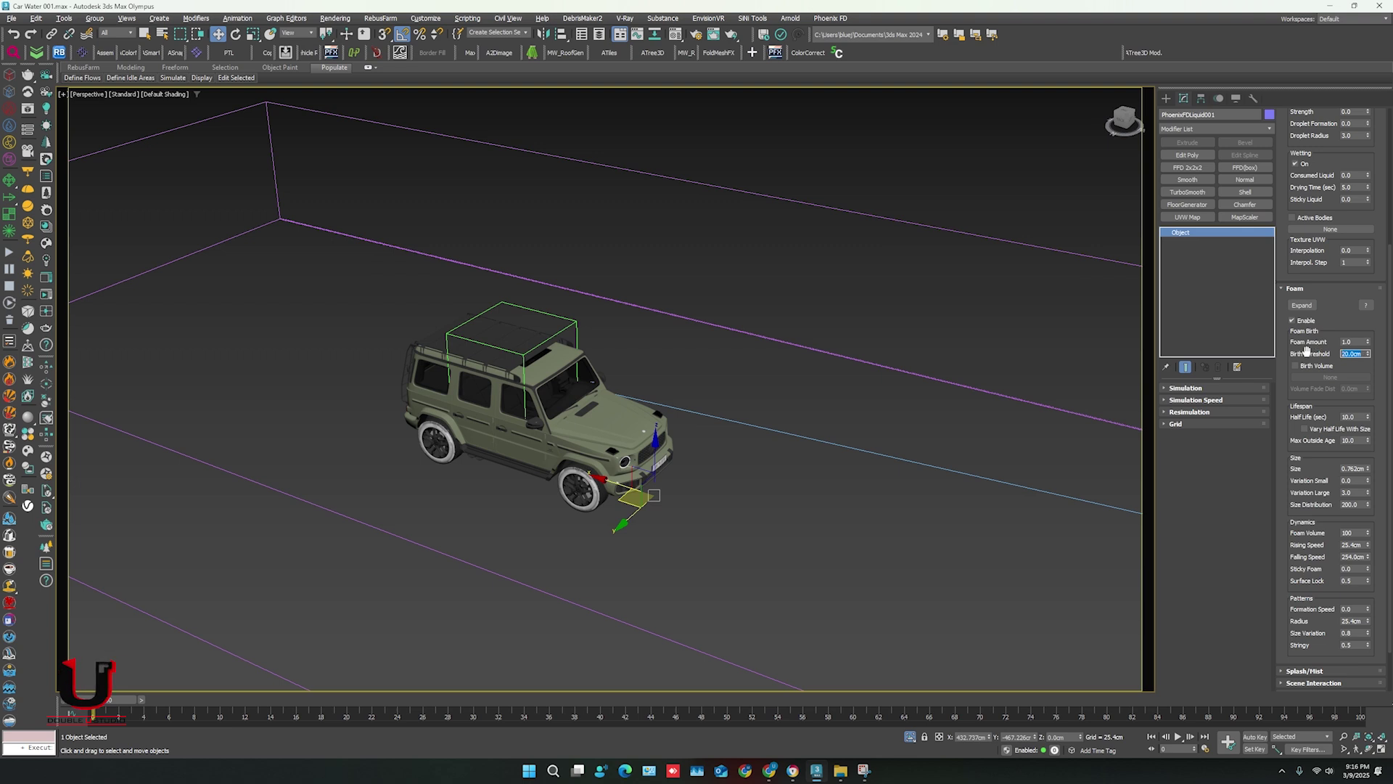
pyautogui.scroll(-1, 1285, 354)
pyautogui.press('Tab')
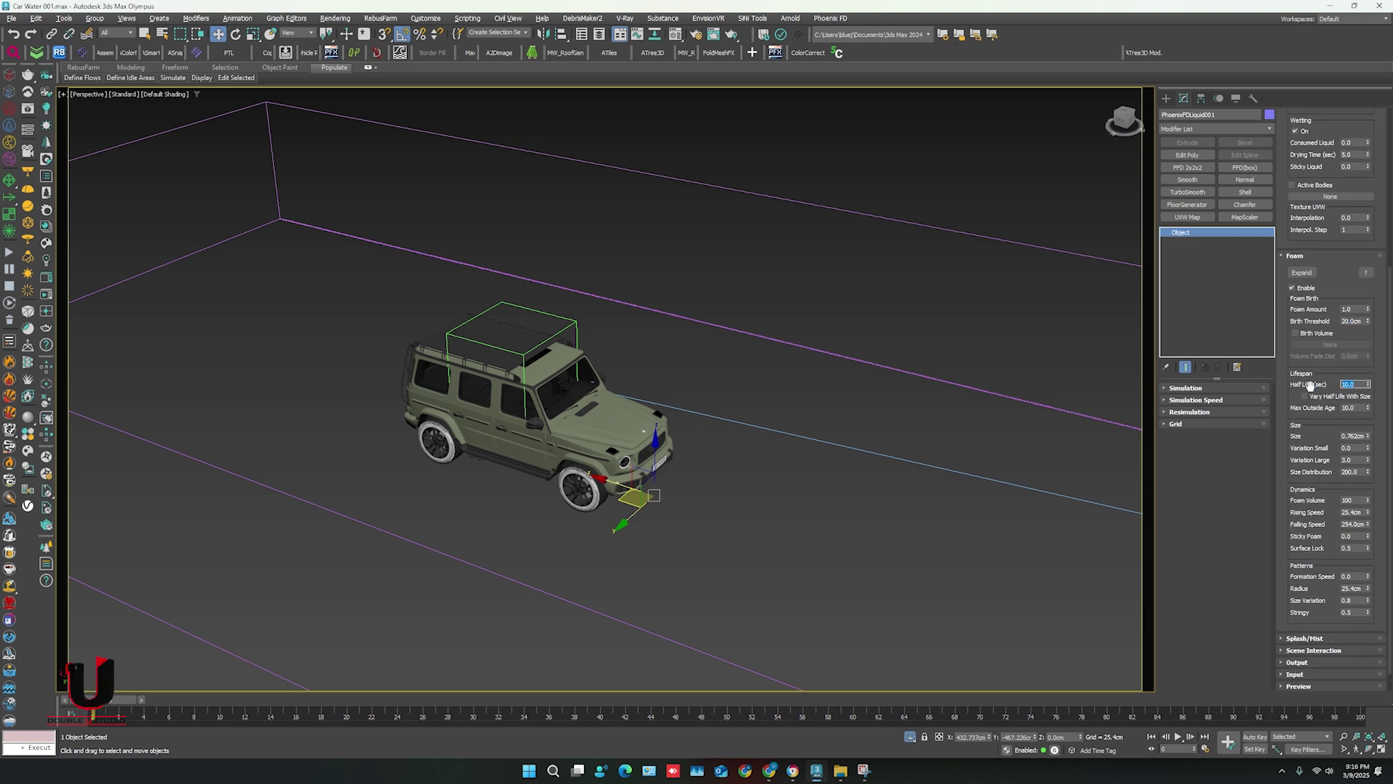
pyautogui.write('2')
pyautogui.press('Tab')
pyautogui.write('1')
pyautogui.press('Tab')
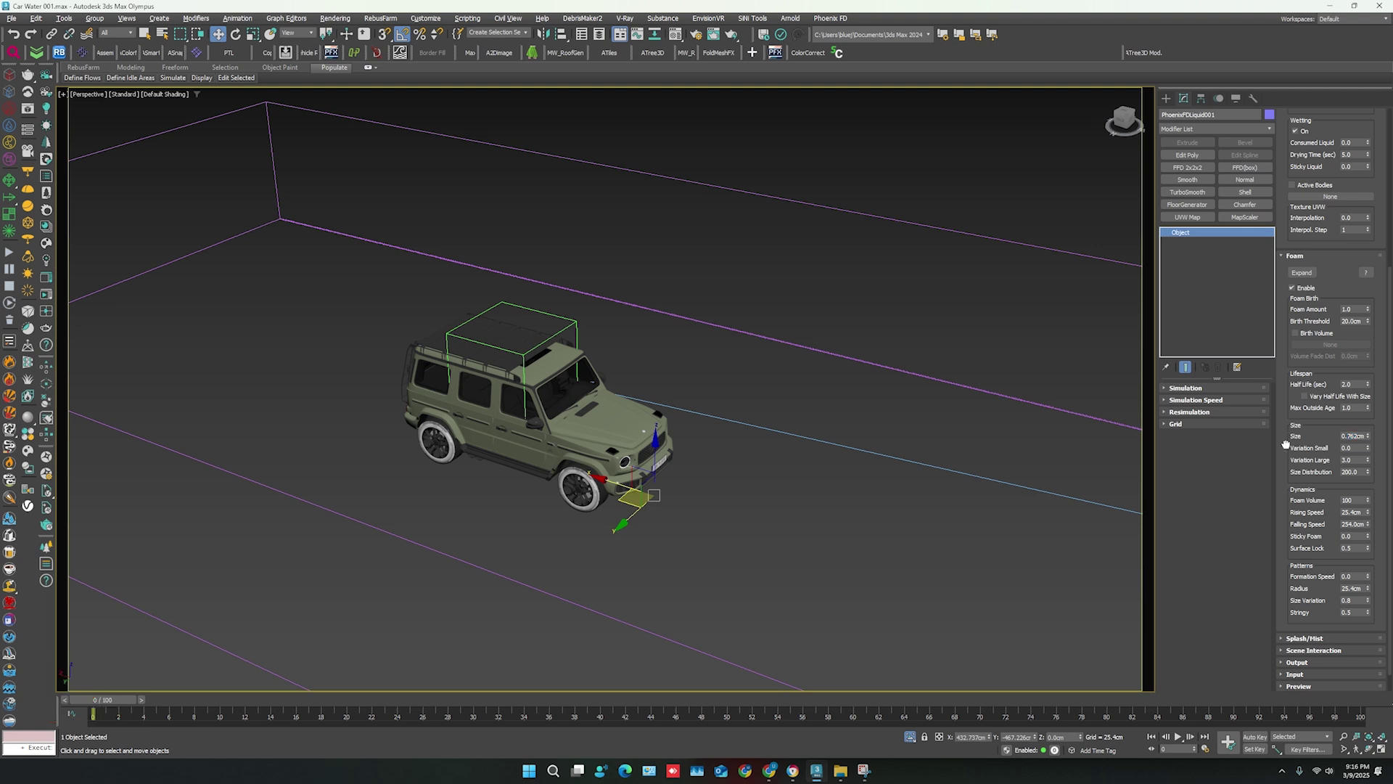
pyautogui.scroll(-1, 1288, 438)
pyautogui.scroll(-1, 1289, 437)
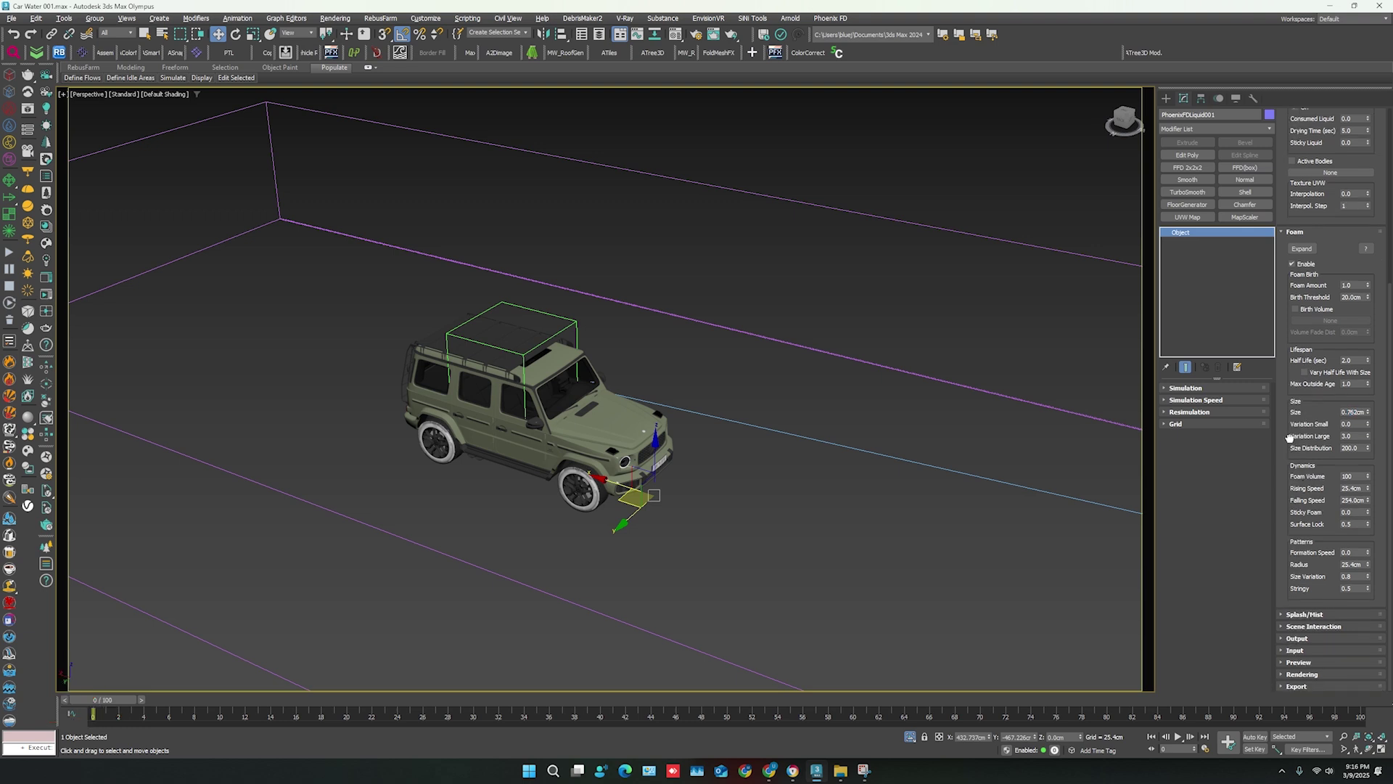
# Set Foam Volume 10, Rising Speed 10 cm, Falling Speed 300 cm, Sticky Foam 0, radius 20 cm.
pyautogui.doubleClick(1354, 477)
pyautogui.press('Tab')
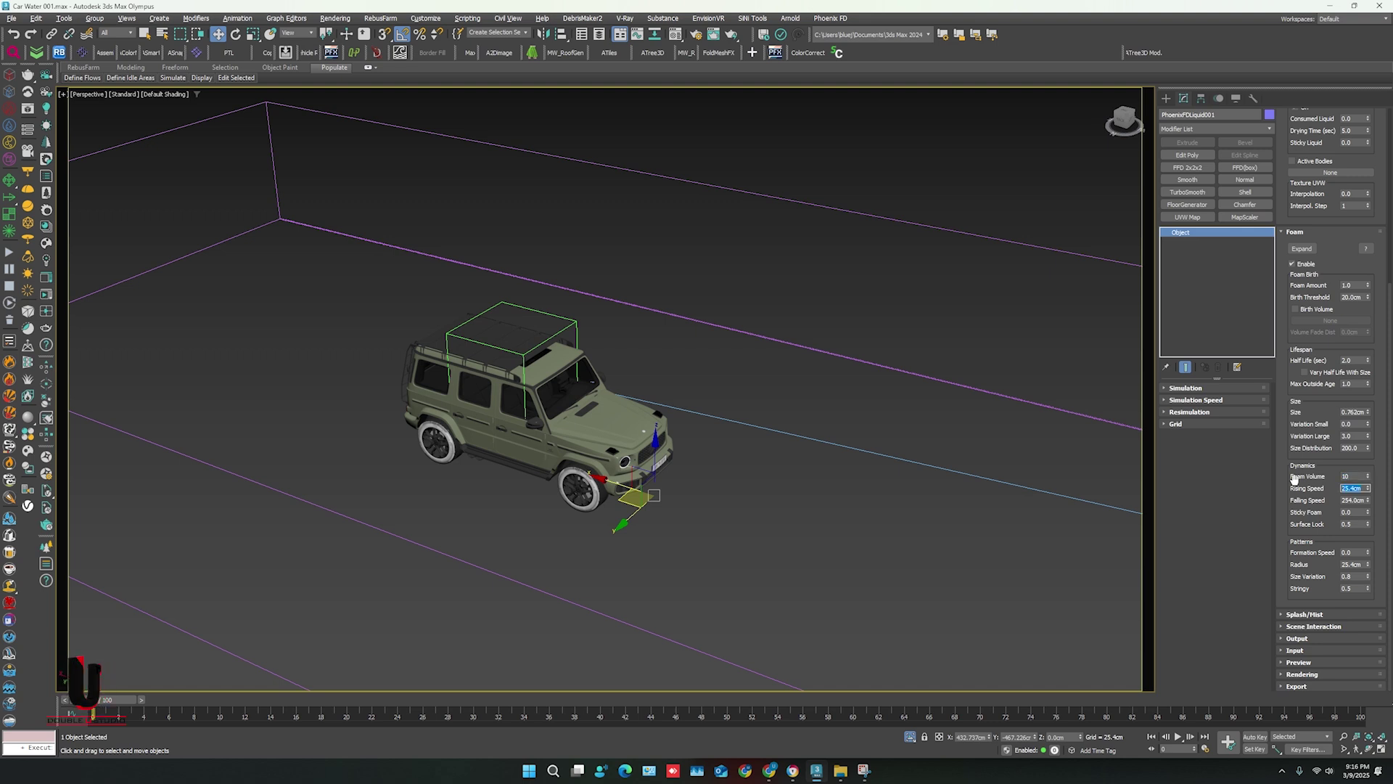
pyautogui.press('Tab')
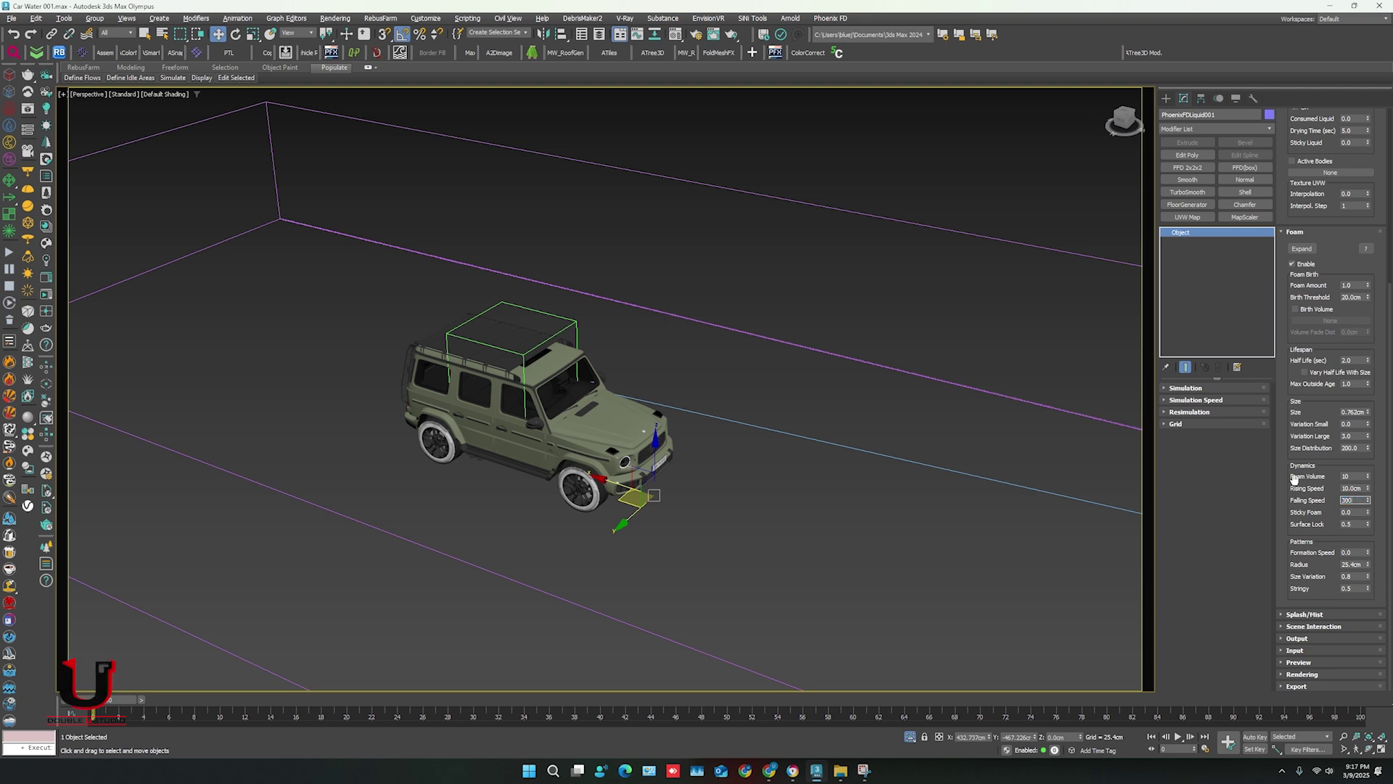
pyautogui.press('Tab')
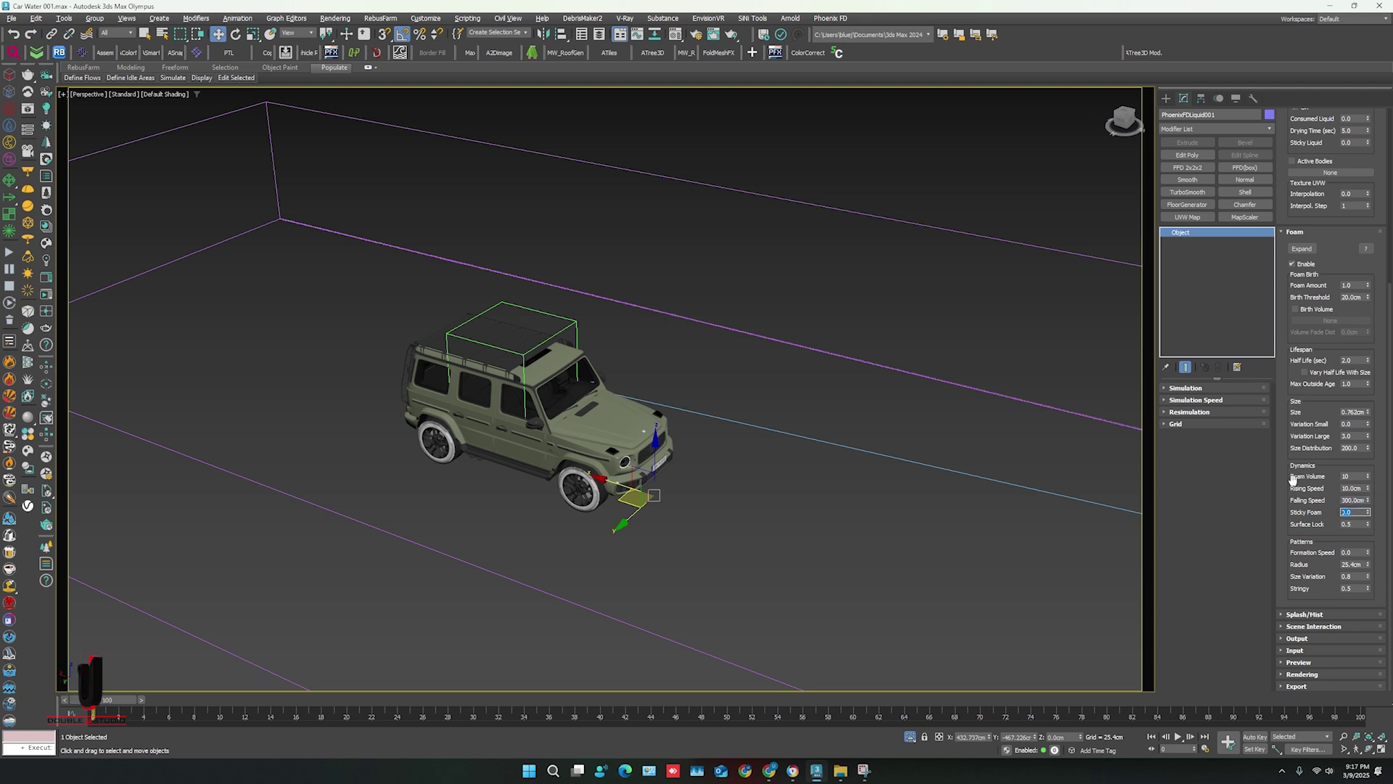
pyautogui.press('Return')
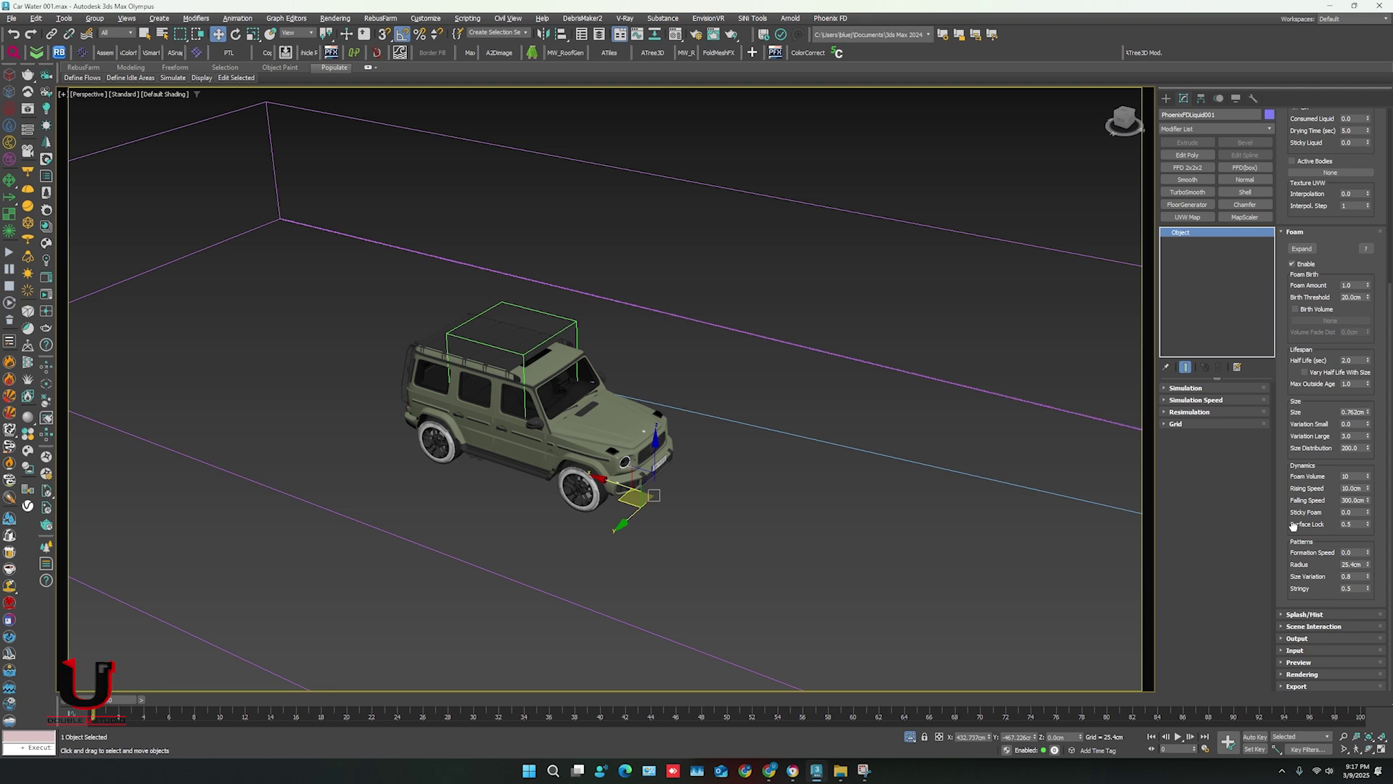
pyautogui.doubleClick(1354, 564)
# Enable splashes with a new particle shader: splash amount 5, splash-to-mist 0.5, foam-on-hit 5.
pyautogui.click(1305, 616)
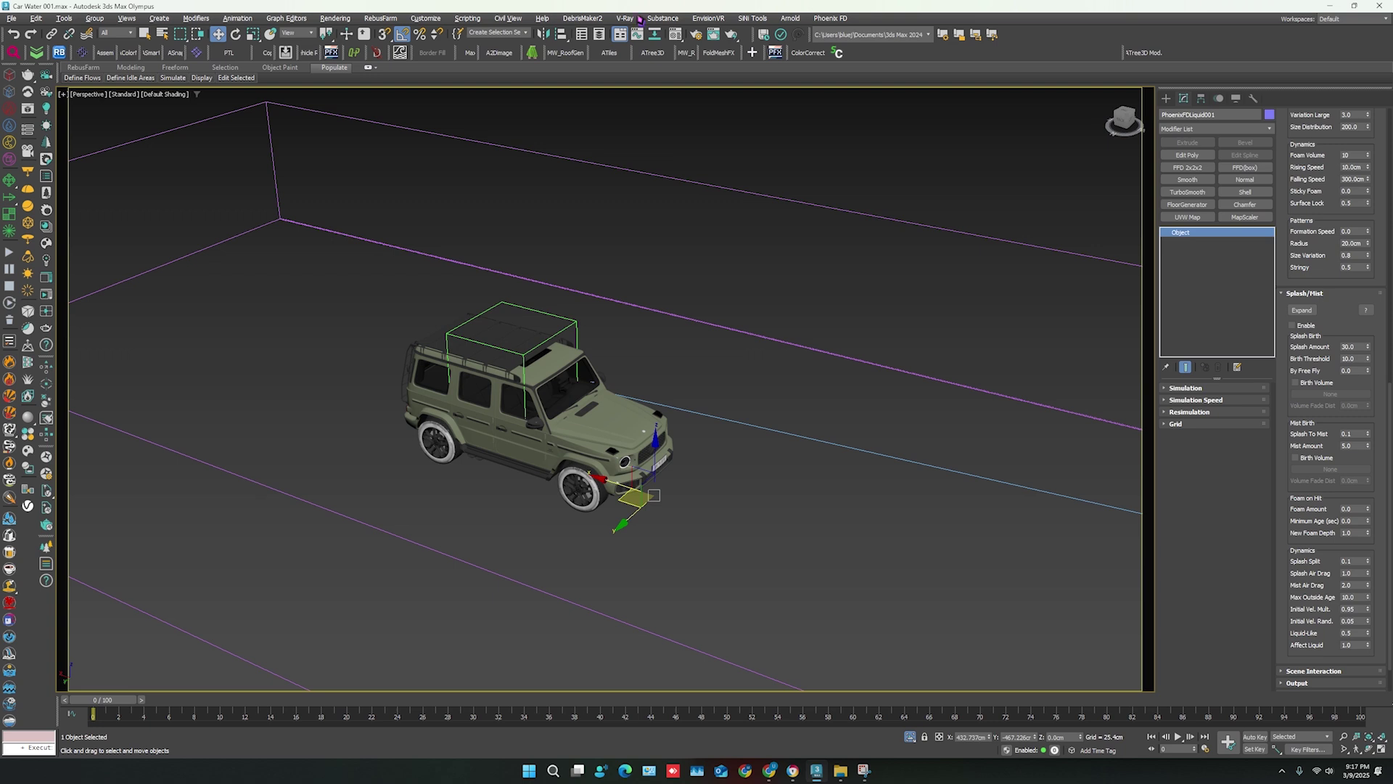
pyautogui.scroll(-1, 1325, 297)
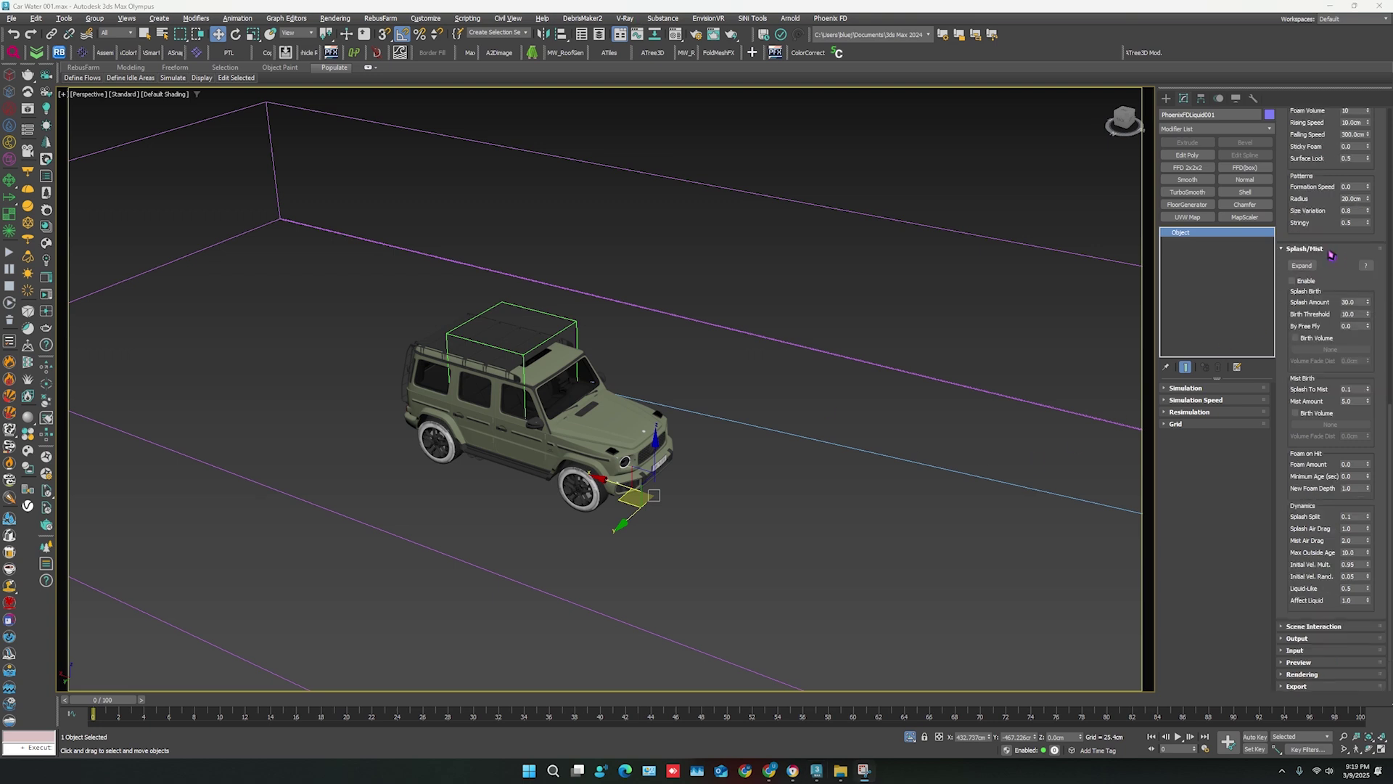
pyautogui.click(1294, 280)
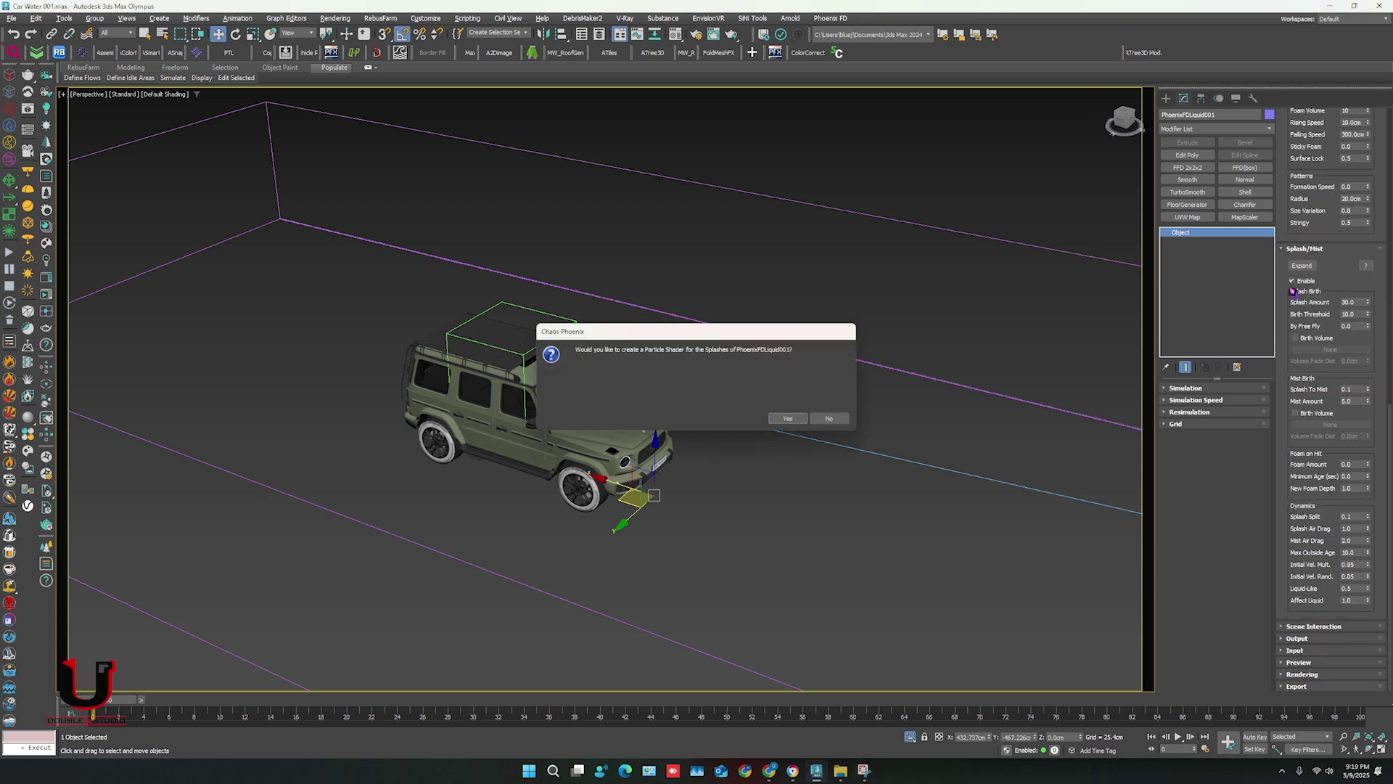
pyautogui.click(788, 418)
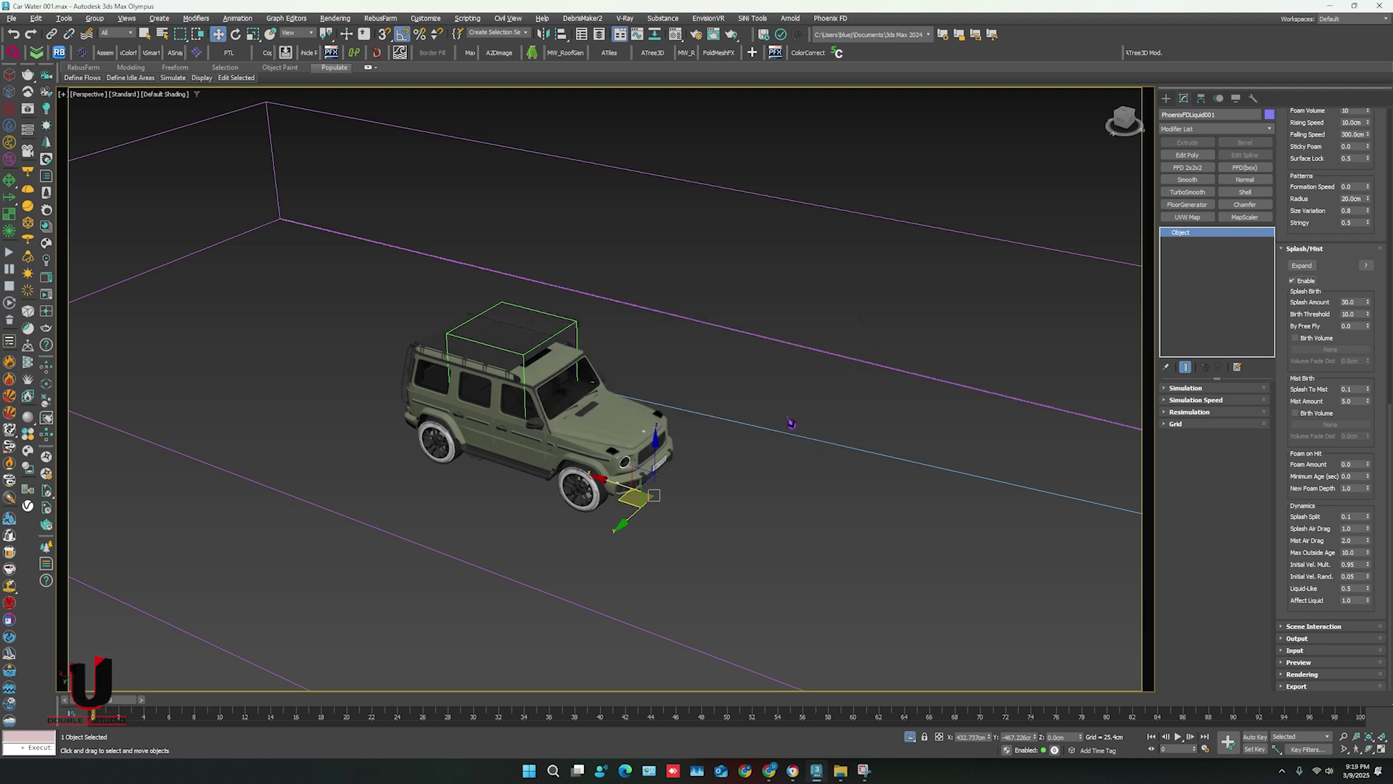
pyautogui.doubleClick(1350, 302)
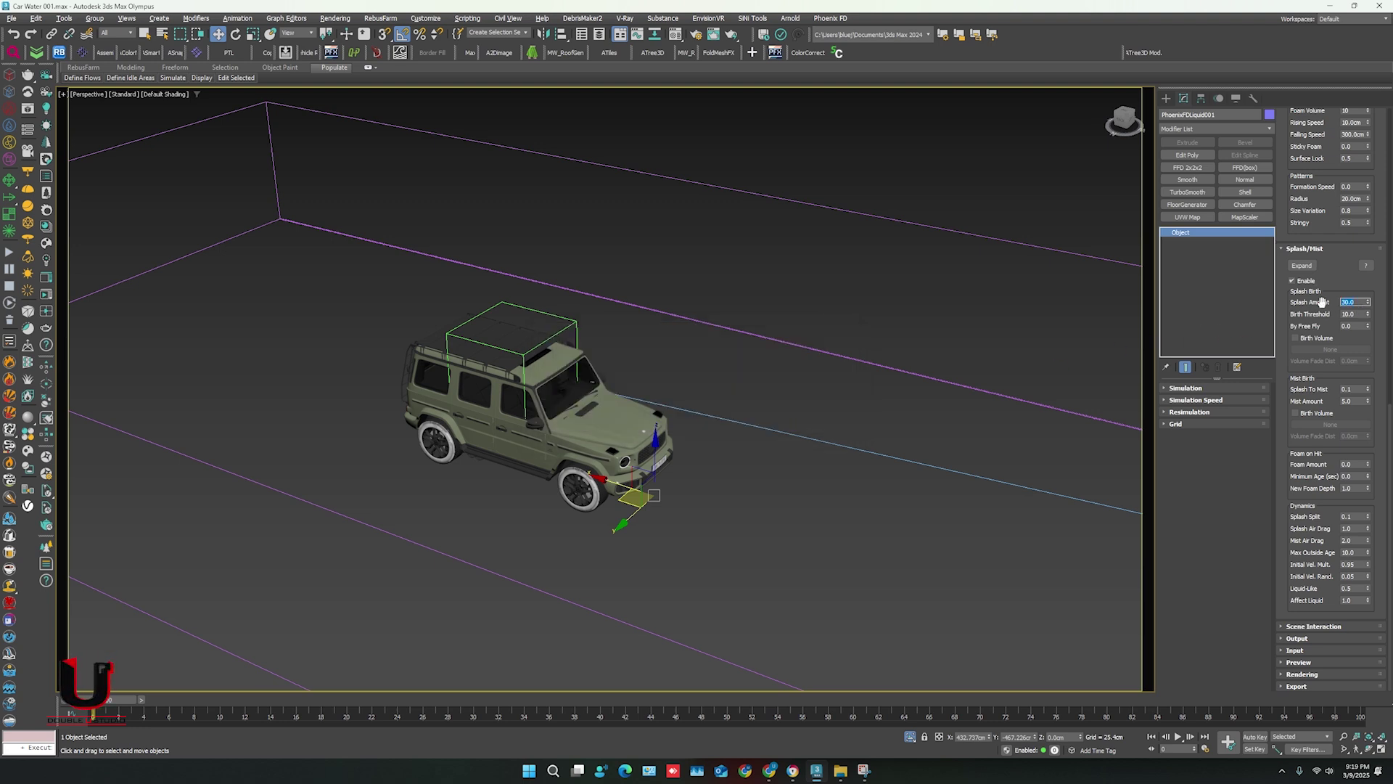
pyautogui.write('5')
pyautogui.doubleClick(1350, 388)
pyautogui.write('0.5')
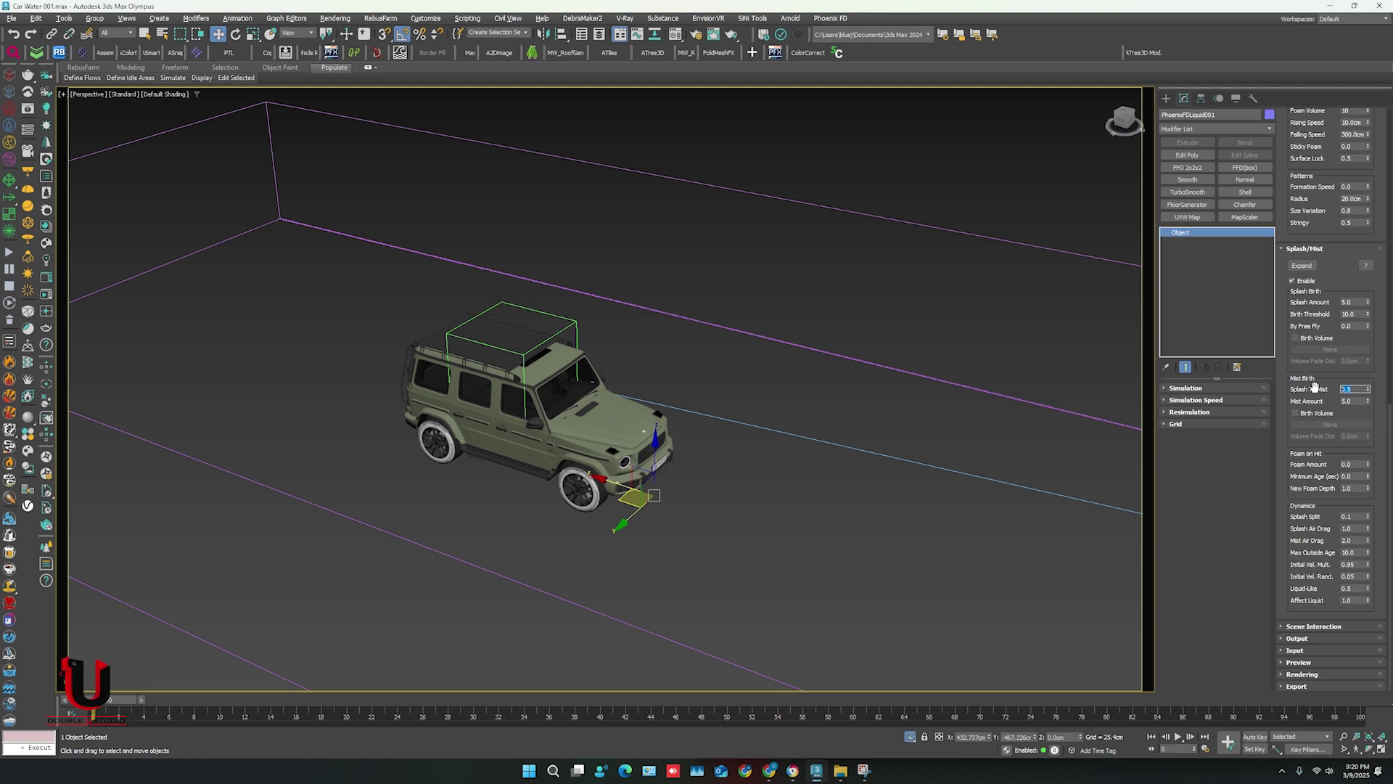
pyautogui.press('Return')
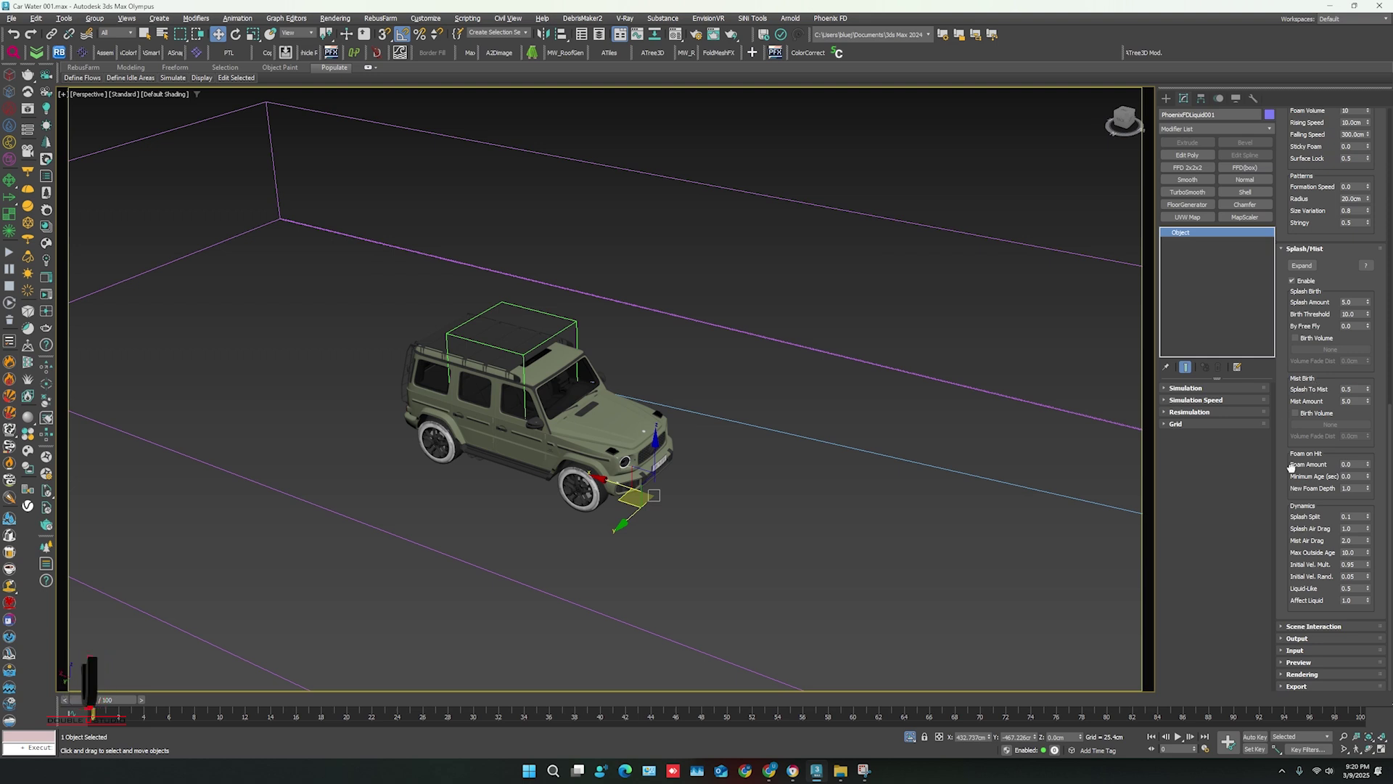
pyautogui.doubleClick(1349, 464)
pyautogui.write('5')
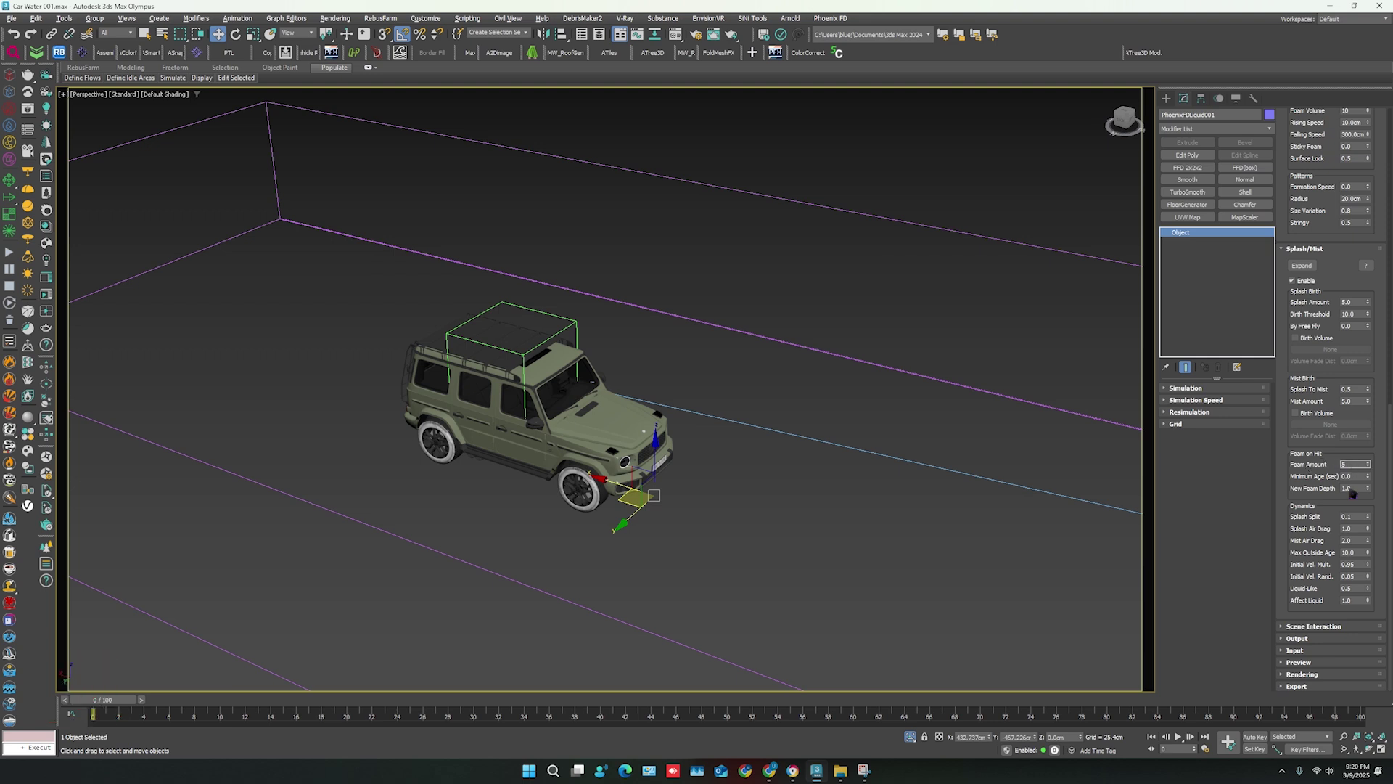
pyautogui.press('Return')
# Select the foam particle shader and set its render mode to Points.
pyautogui.press('z')
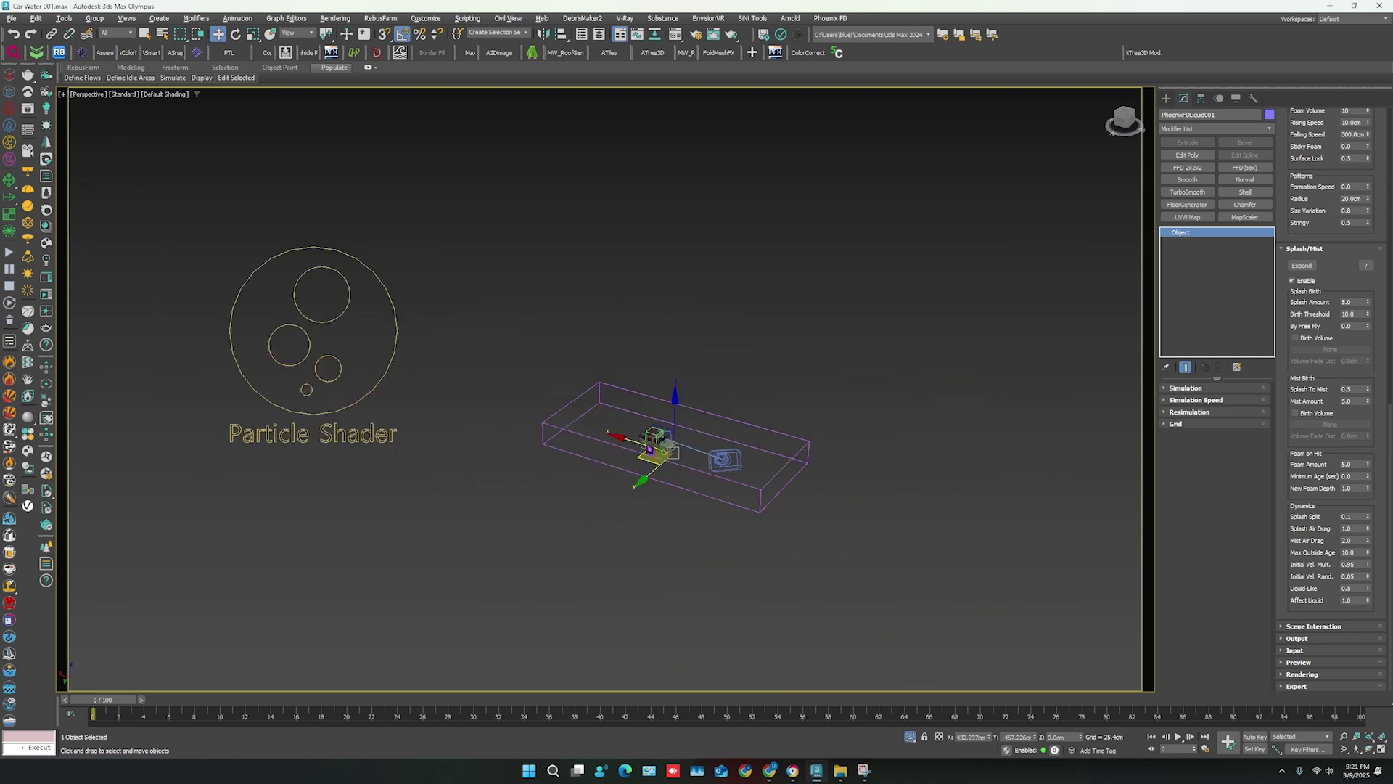
pyautogui.scroll(1, 654, 449)
pyautogui.moveTo(420, 315); pyautogui.dragTo(327, 349)
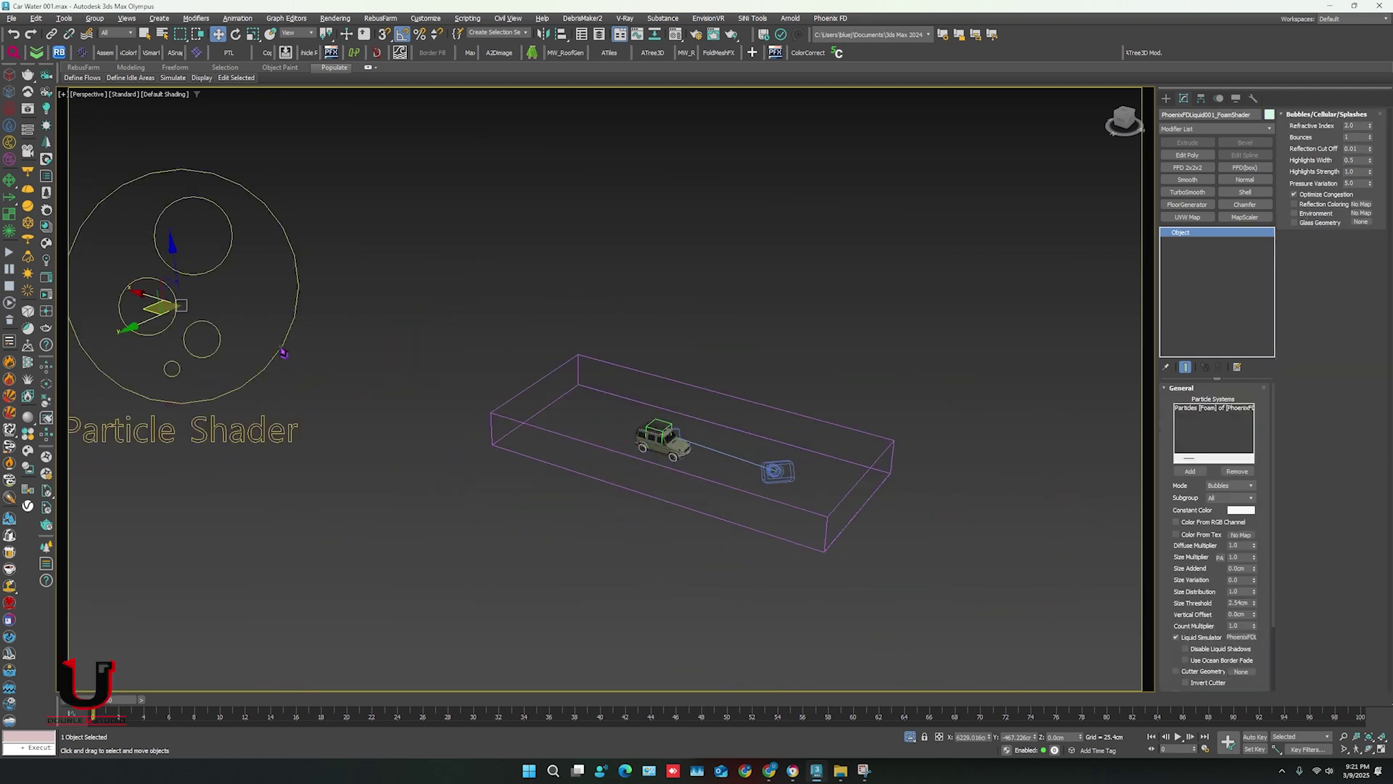
pyautogui.scroll(-2, 282, 353)
pyautogui.scroll(2, 435, 365)
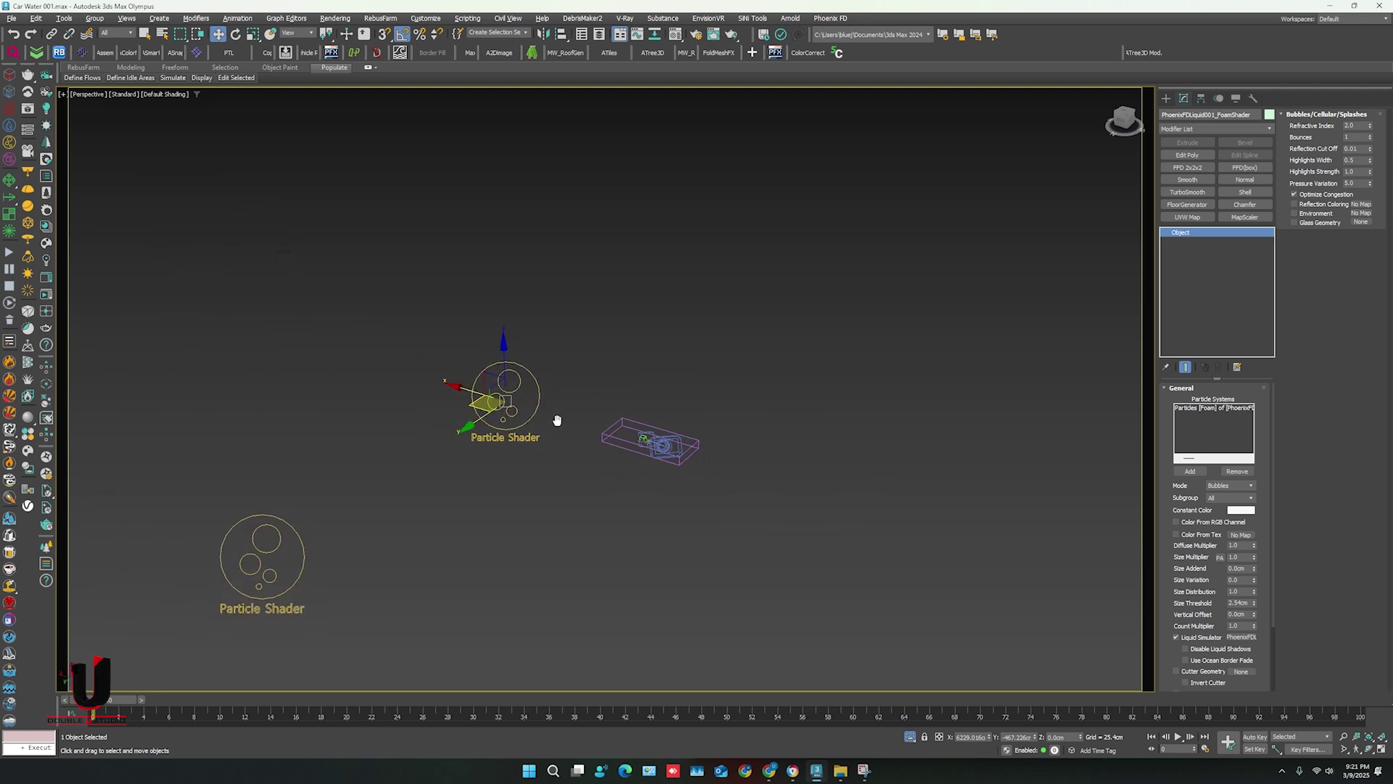
pyautogui.moveTo(489, 357); pyautogui.dragTo(472, 371)
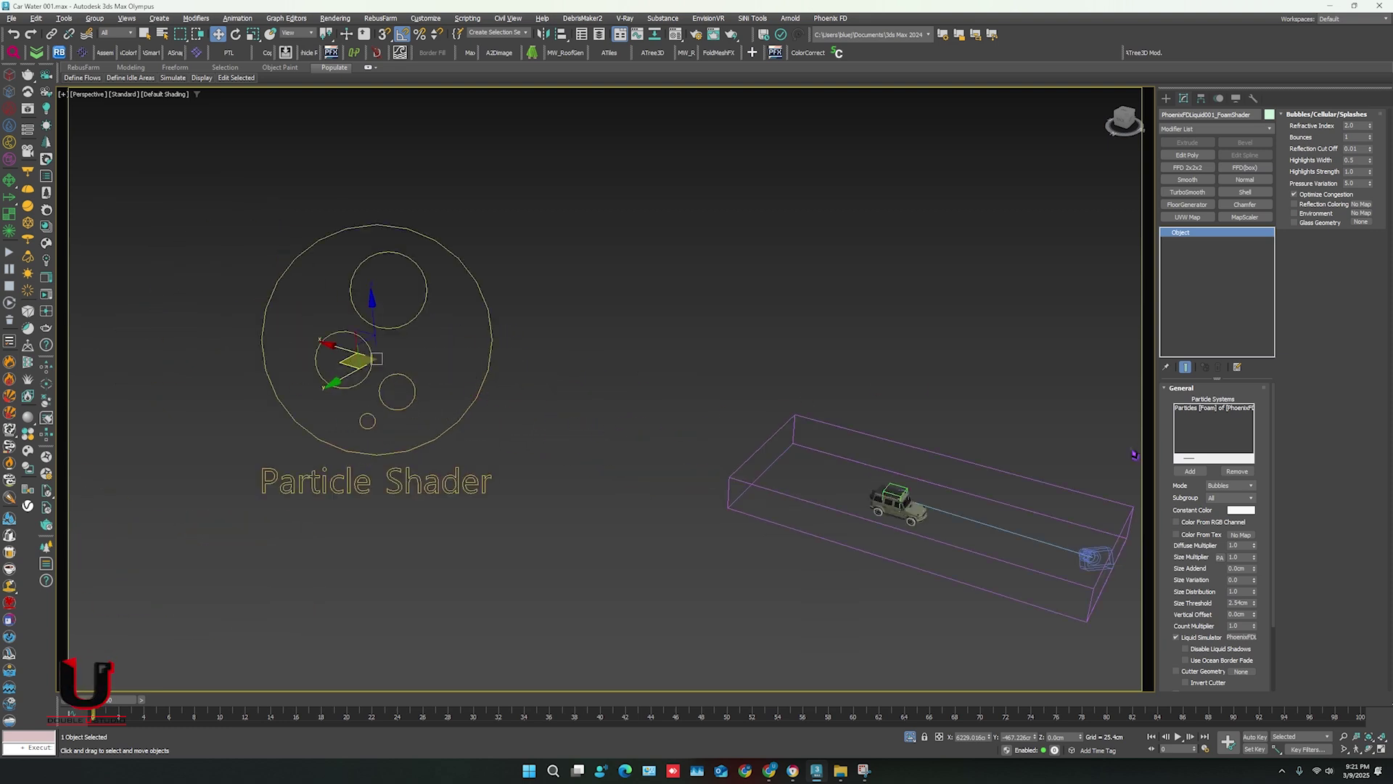
pyautogui.click(1232, 487)
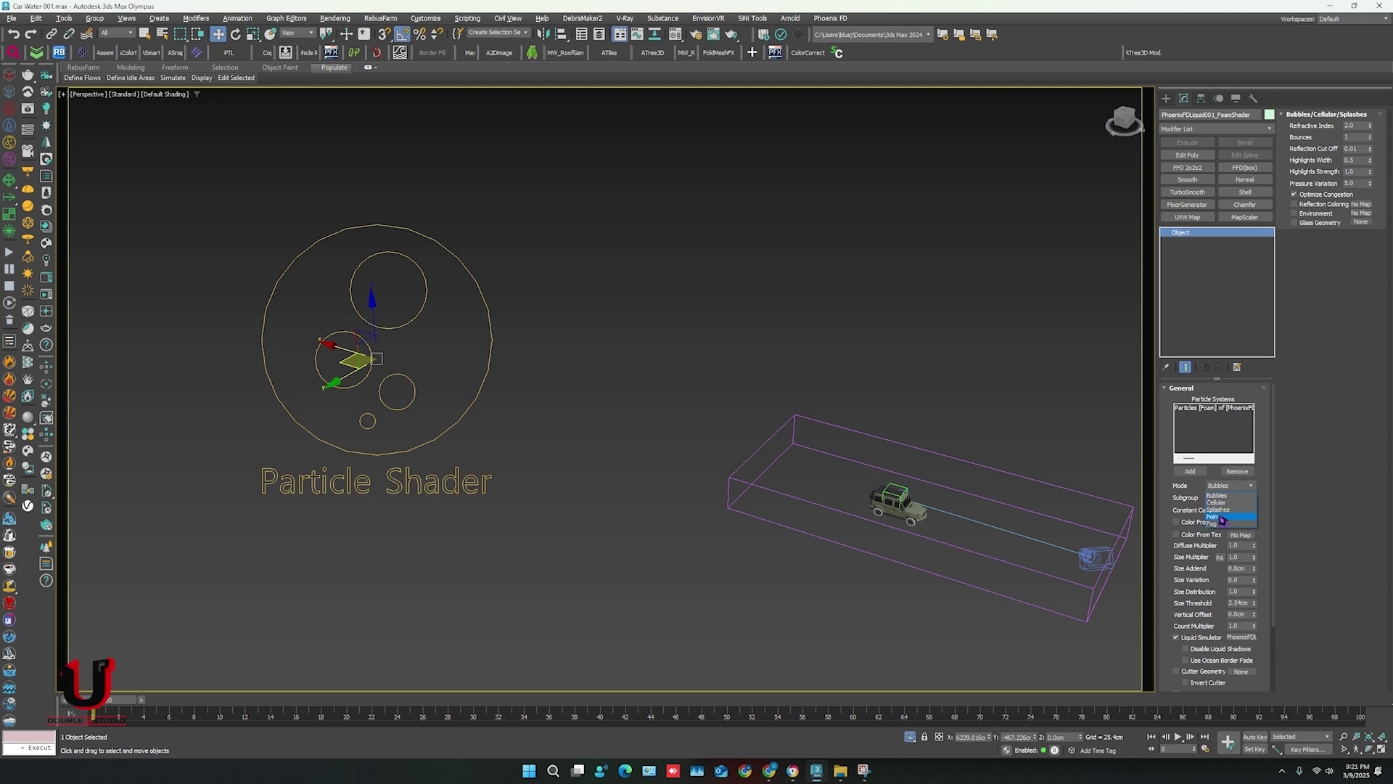
pyautogui.click(1222, 521)
pyautogui.click(1222, 515)
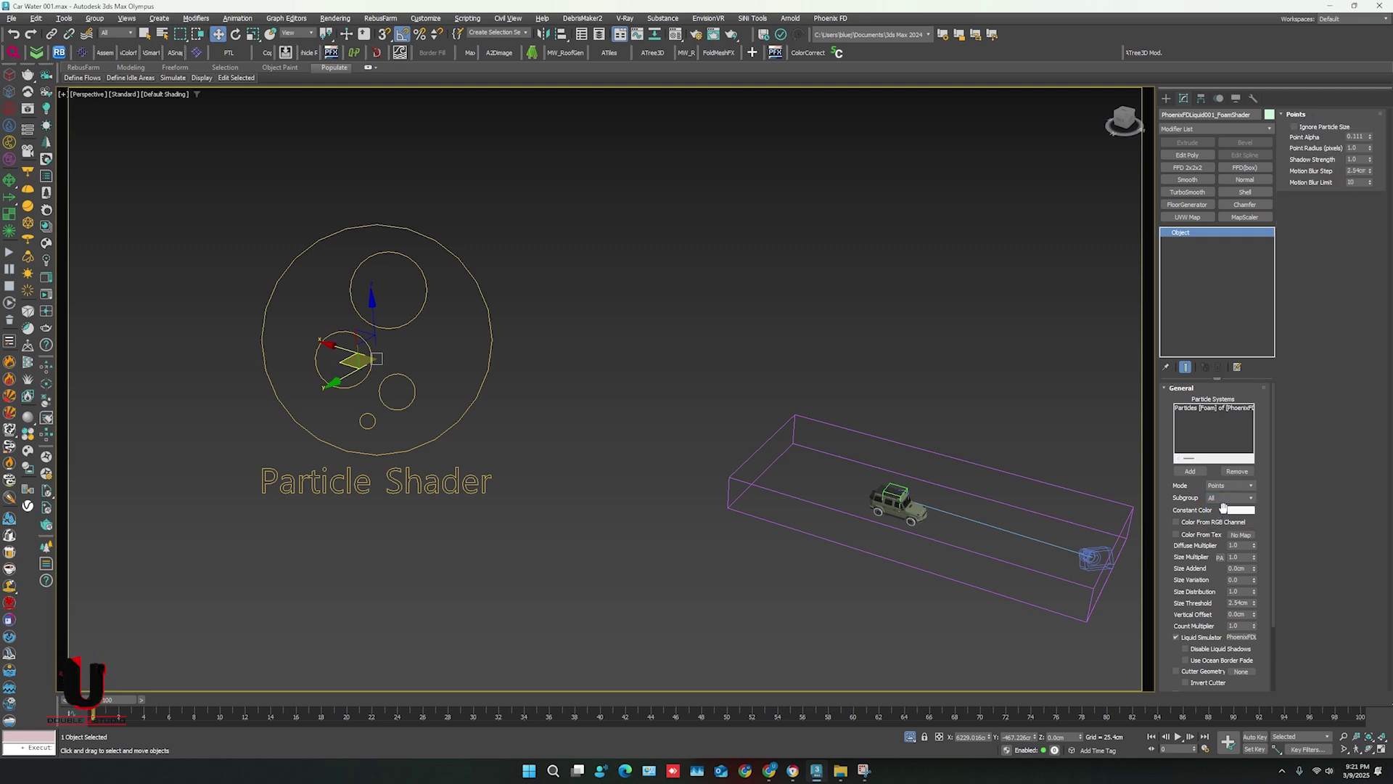
# Give the foam shader a mid-grey constant colour, then select the splashes shader.
pyautogui.click(1239, 510)
pyautogui.moveTo(1148, 460); pyautogui.dragTo(1106, 461)
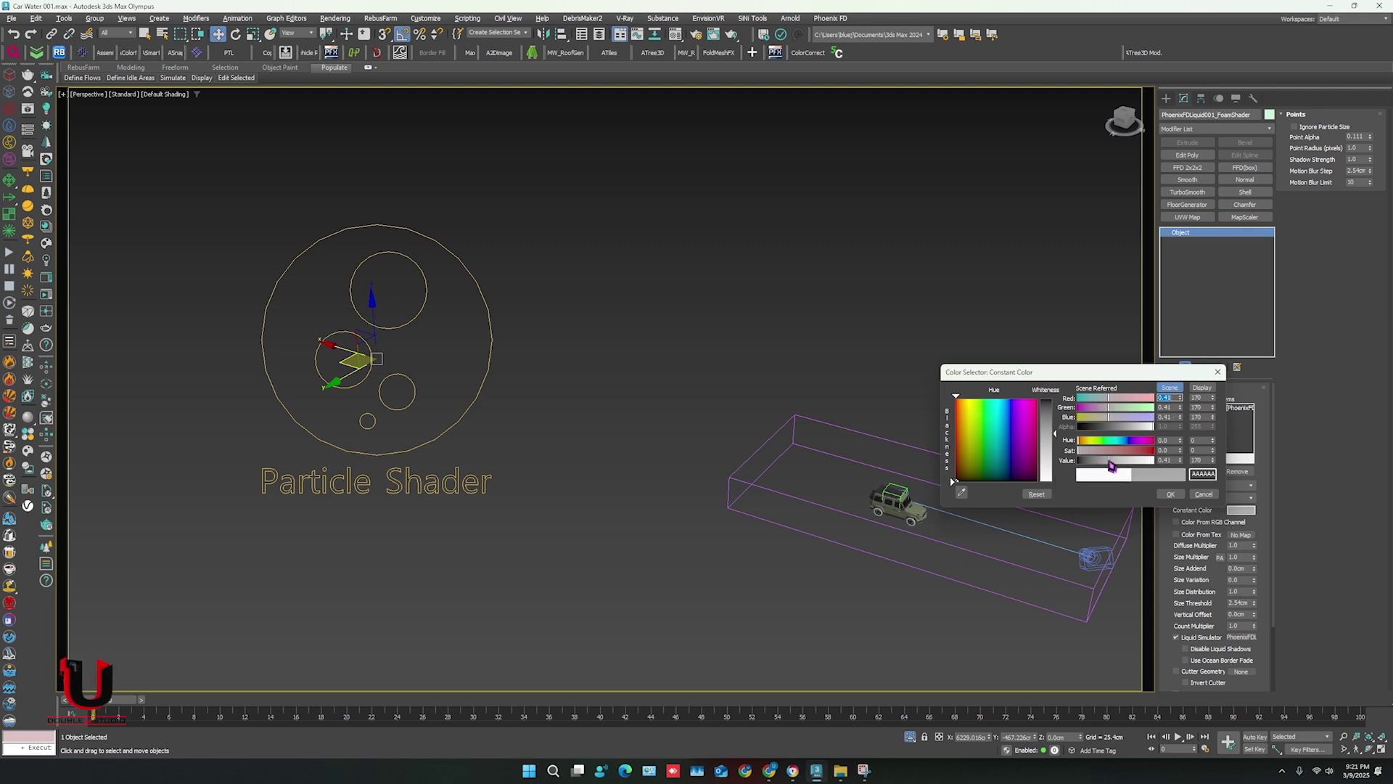
pyautogui.click(1170, 493)
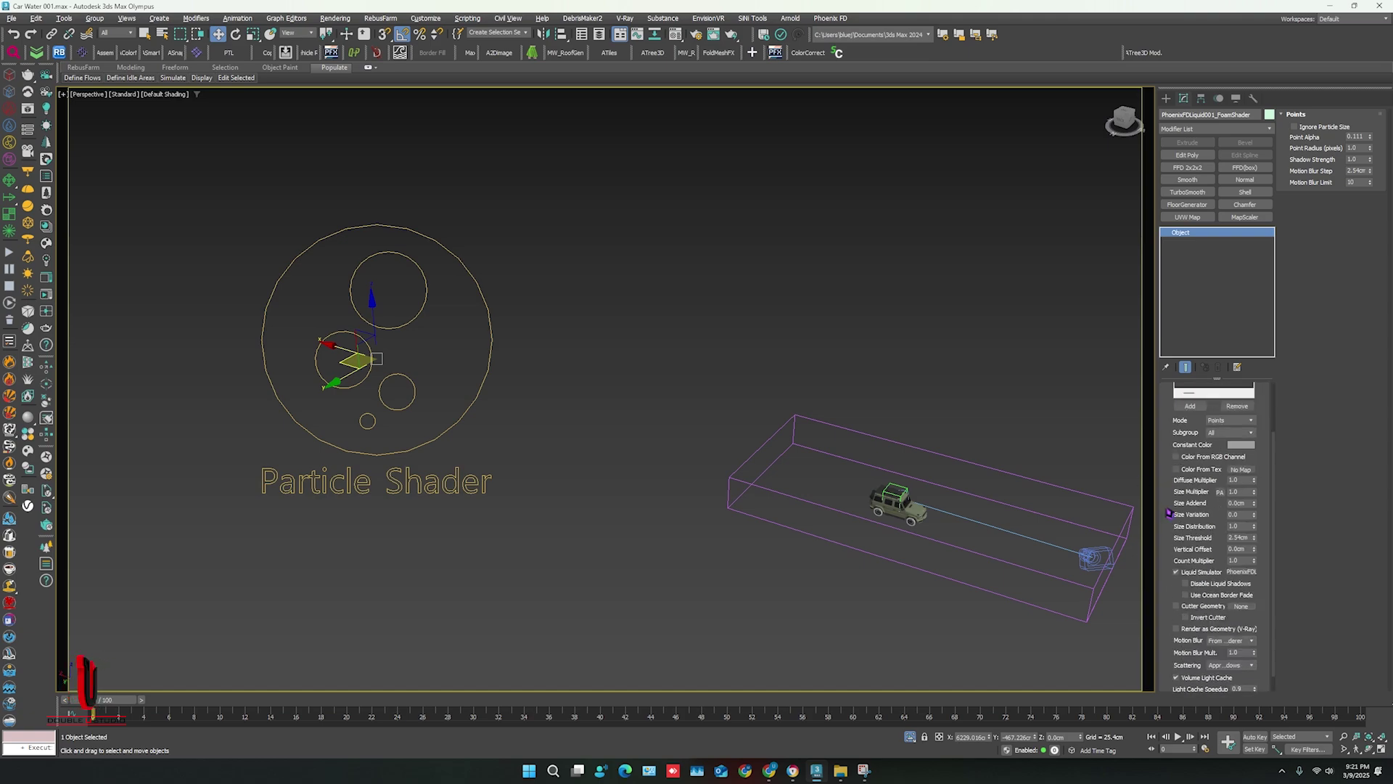
pyautogui.scroll(-3, 533, 457)
pyautogui.click(466, 517)
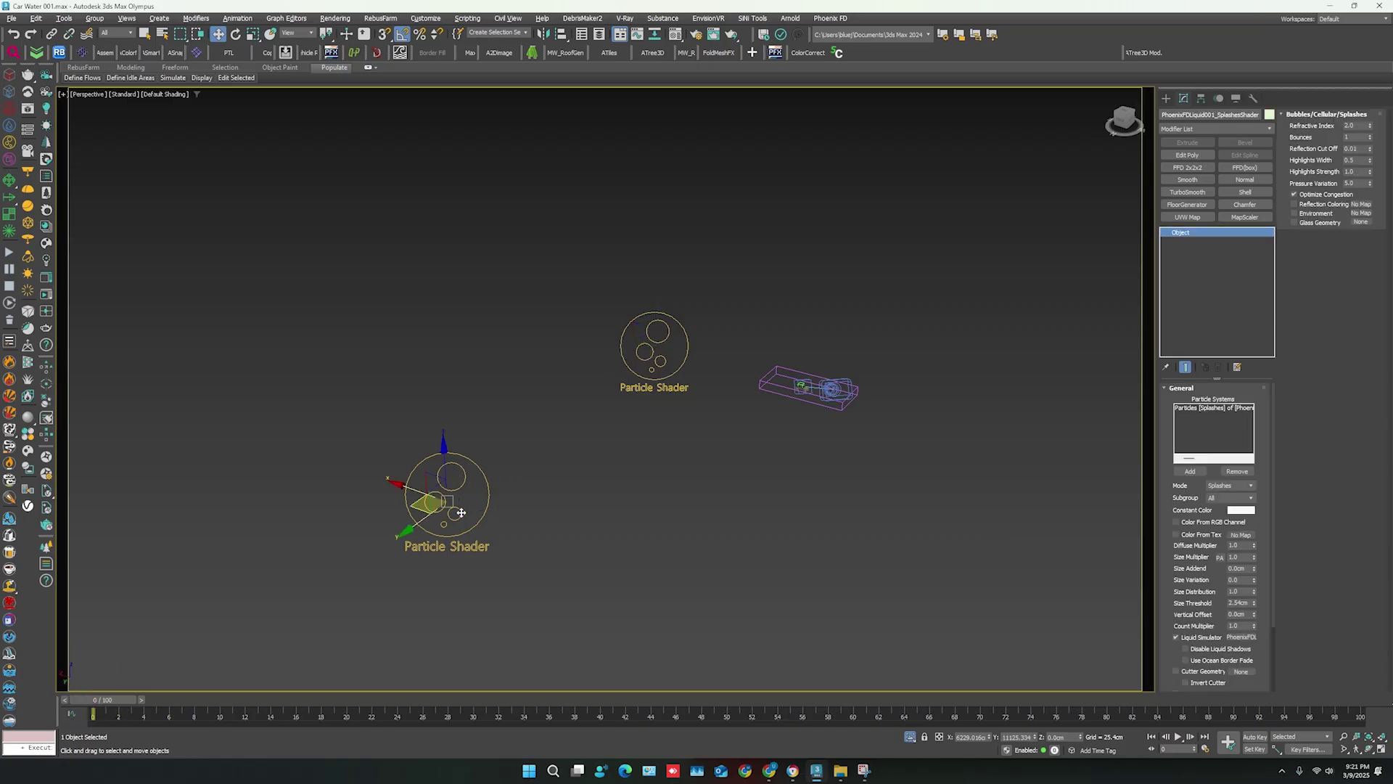
# Keep the splashes shader in Splashes mode and set its constant colour to grey (0.467).
pyautogui.click(1233, 485)
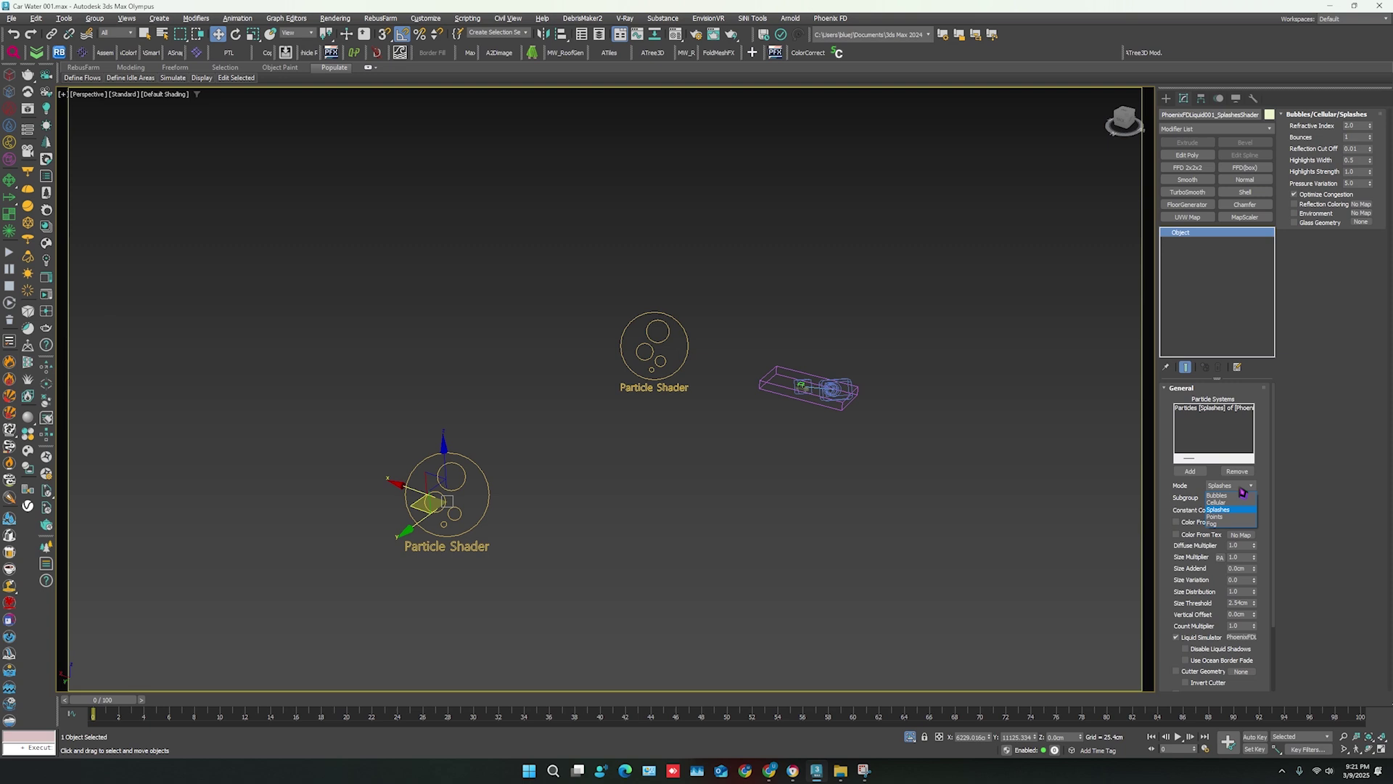
pyautogui.click(1232, 508)
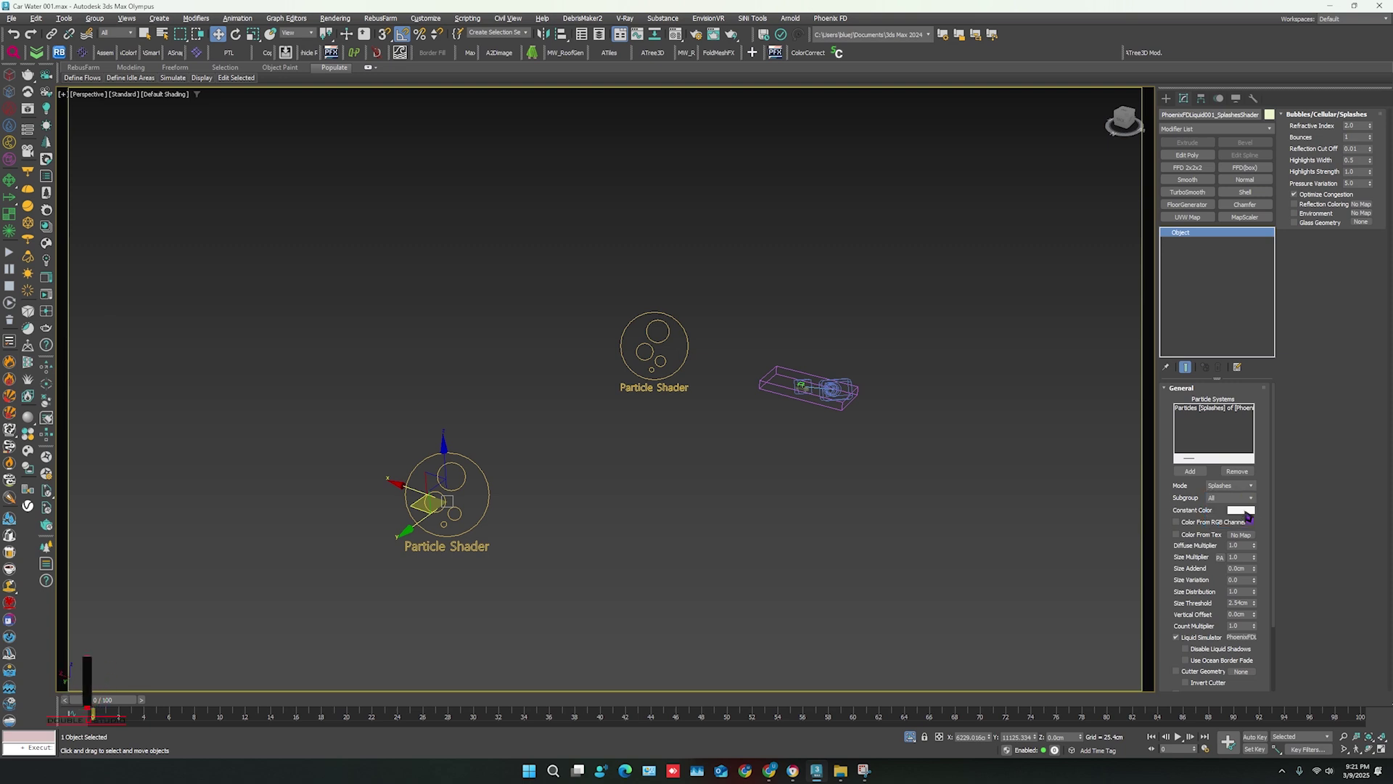
pyautogui.click(1241, 510)
pyautogui.moveTo(835, 375); pyautogui.dragTo(835, 417)
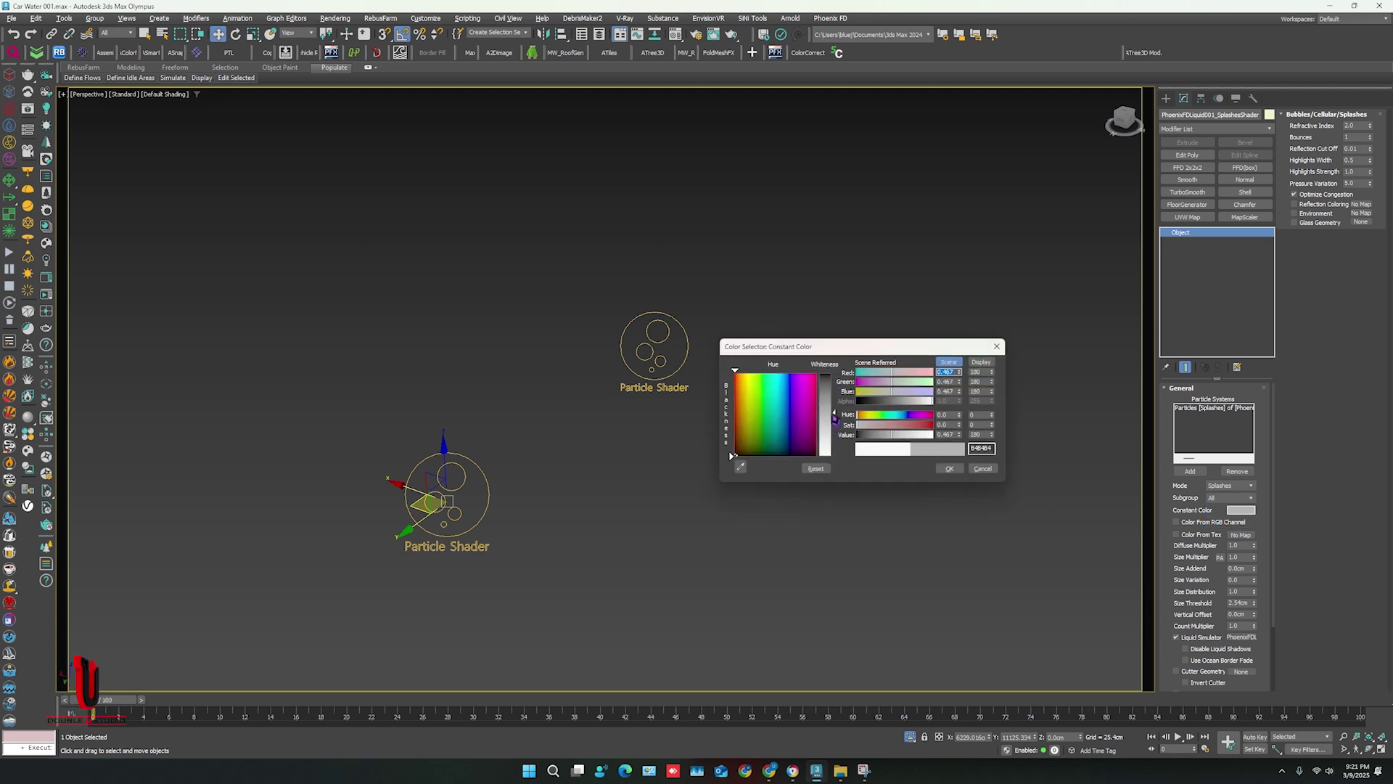
pyautogui.click(949, 468)
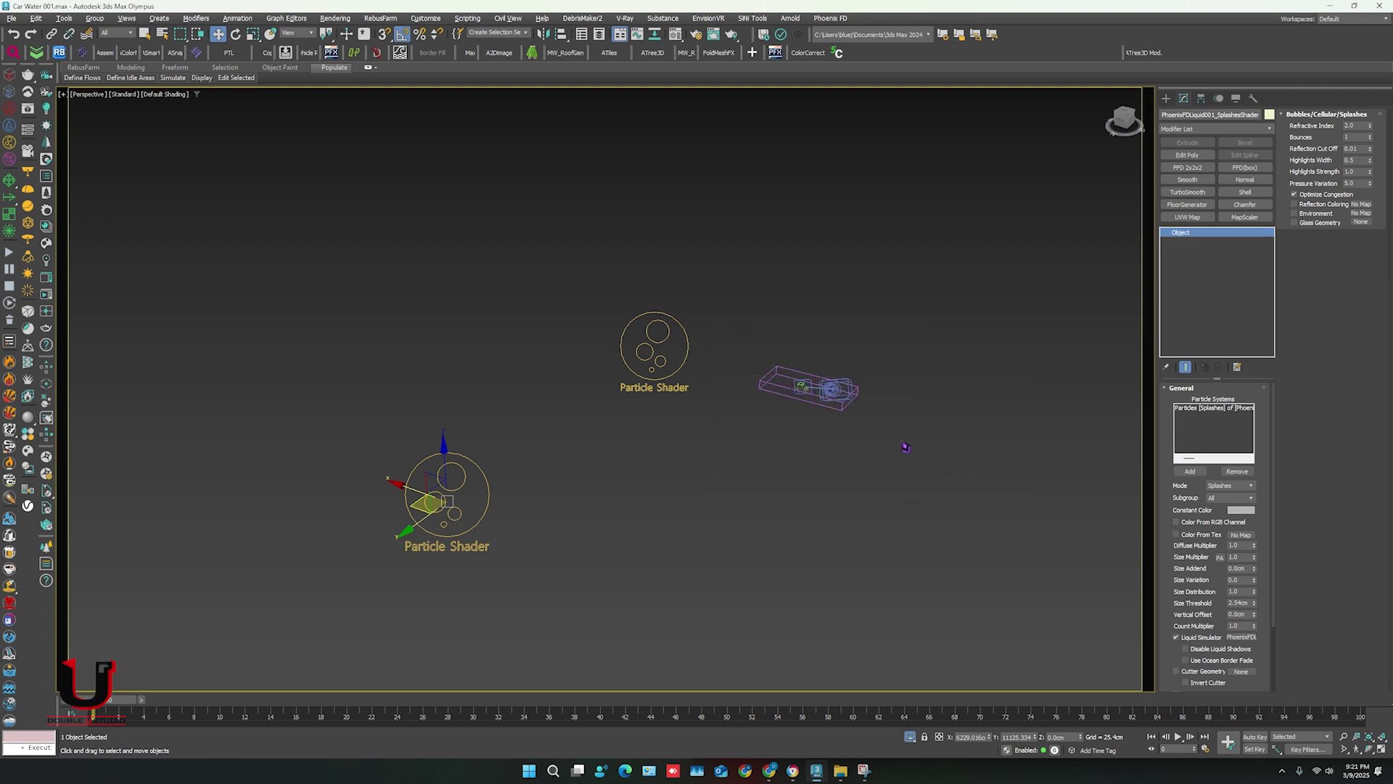
pyautogui.scroll(5, 849, 463)
pyautogui.moveTo(781, 378); pyautogui.dragTo(730, 419, button='middle')
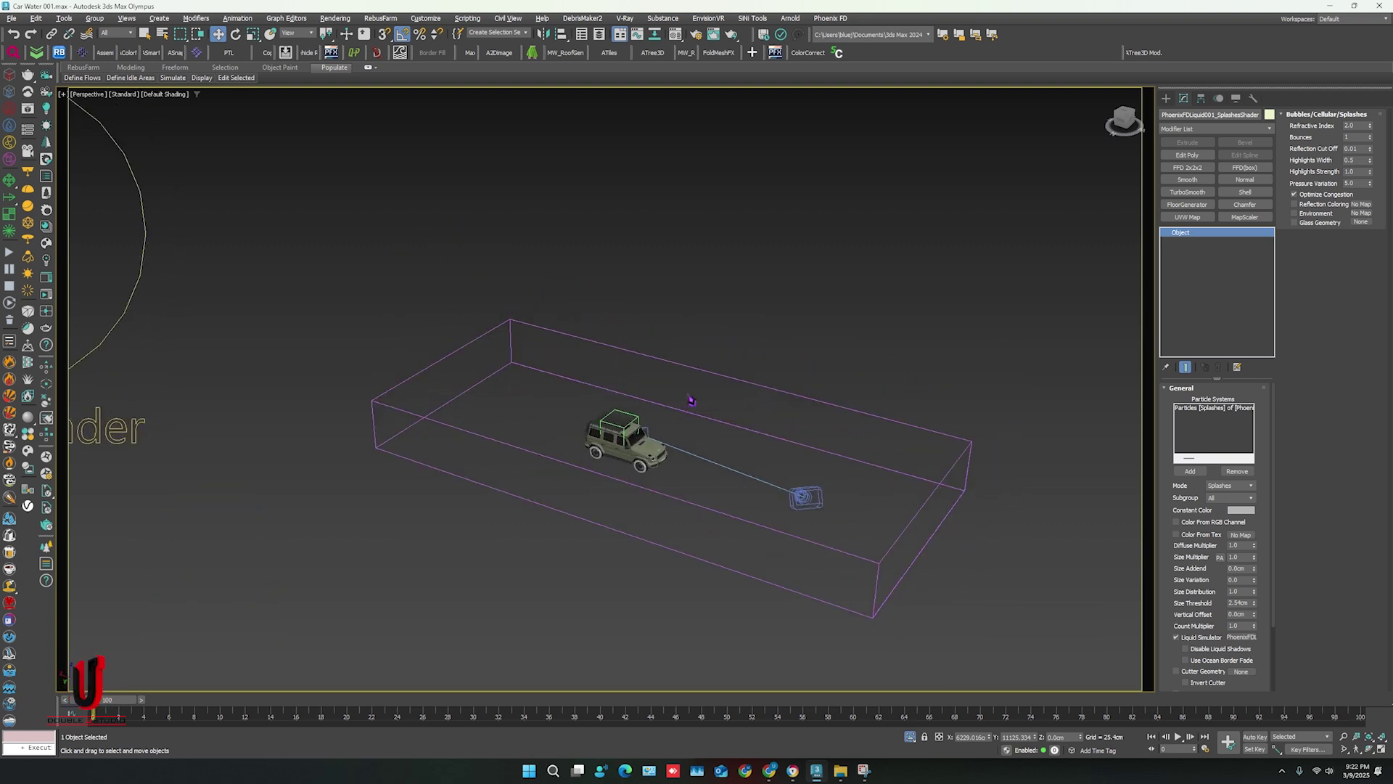
pyautogui.scroll(3, 672, 460)
pyautogui.scroll(3, 659, 456)
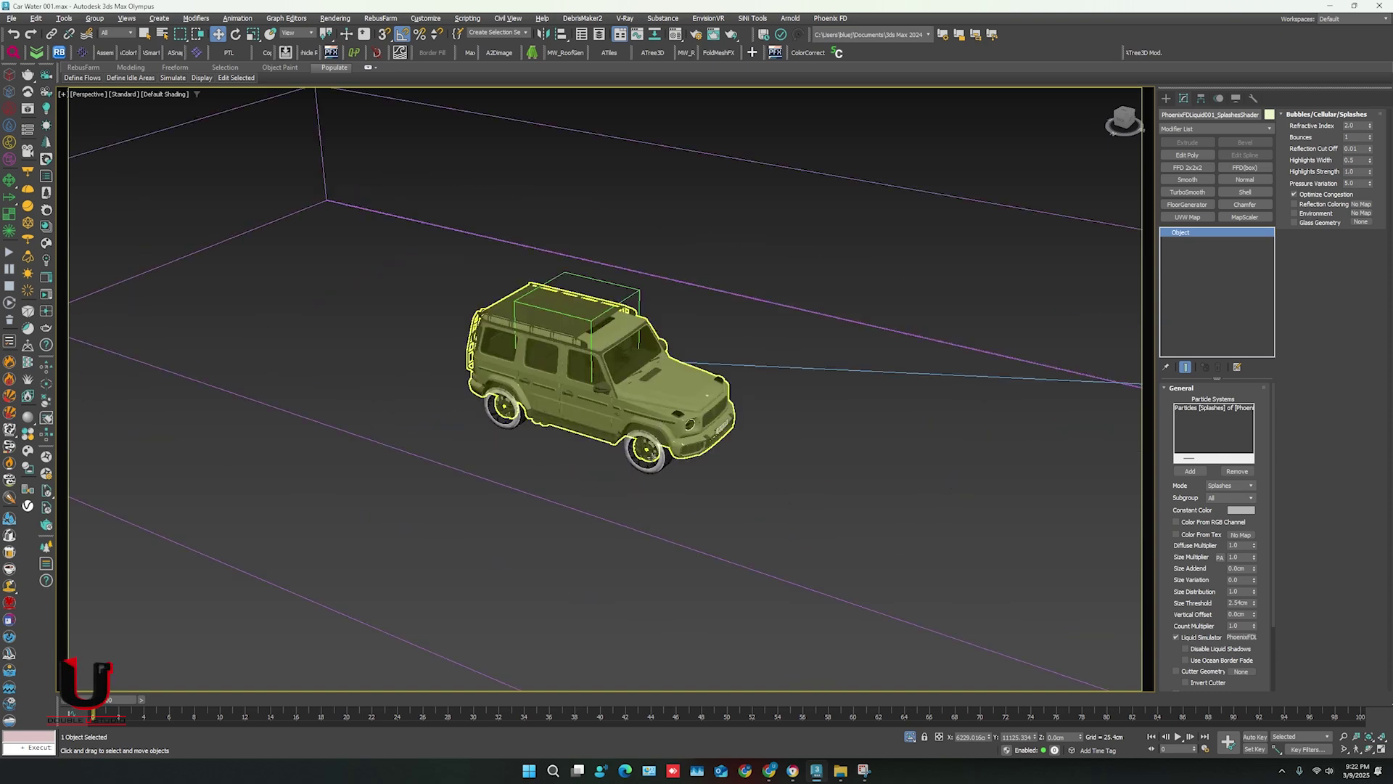
# Select the SUV's wheels and mirror together.
pyautogui.click(648, 449)
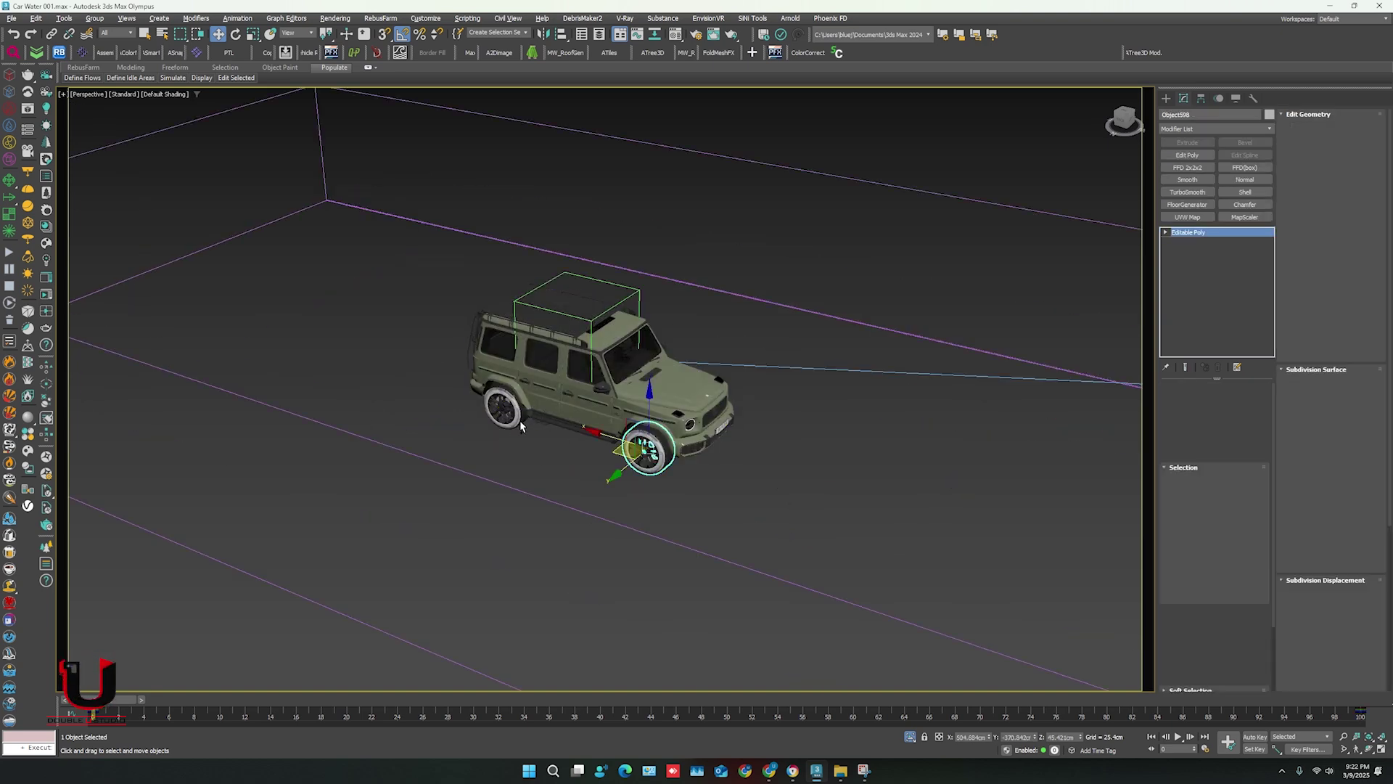
pyautogui.keyDown('alt'); pyautogui.moveTo(648, 450); pyautogui.dragTo(676, 414, button='middle'); pyautogui.keyUp('alt')
pyautogui.keyDown('ctrl'); pyautogui.click(650, 347); pyautogui.keyUp('ctrl')
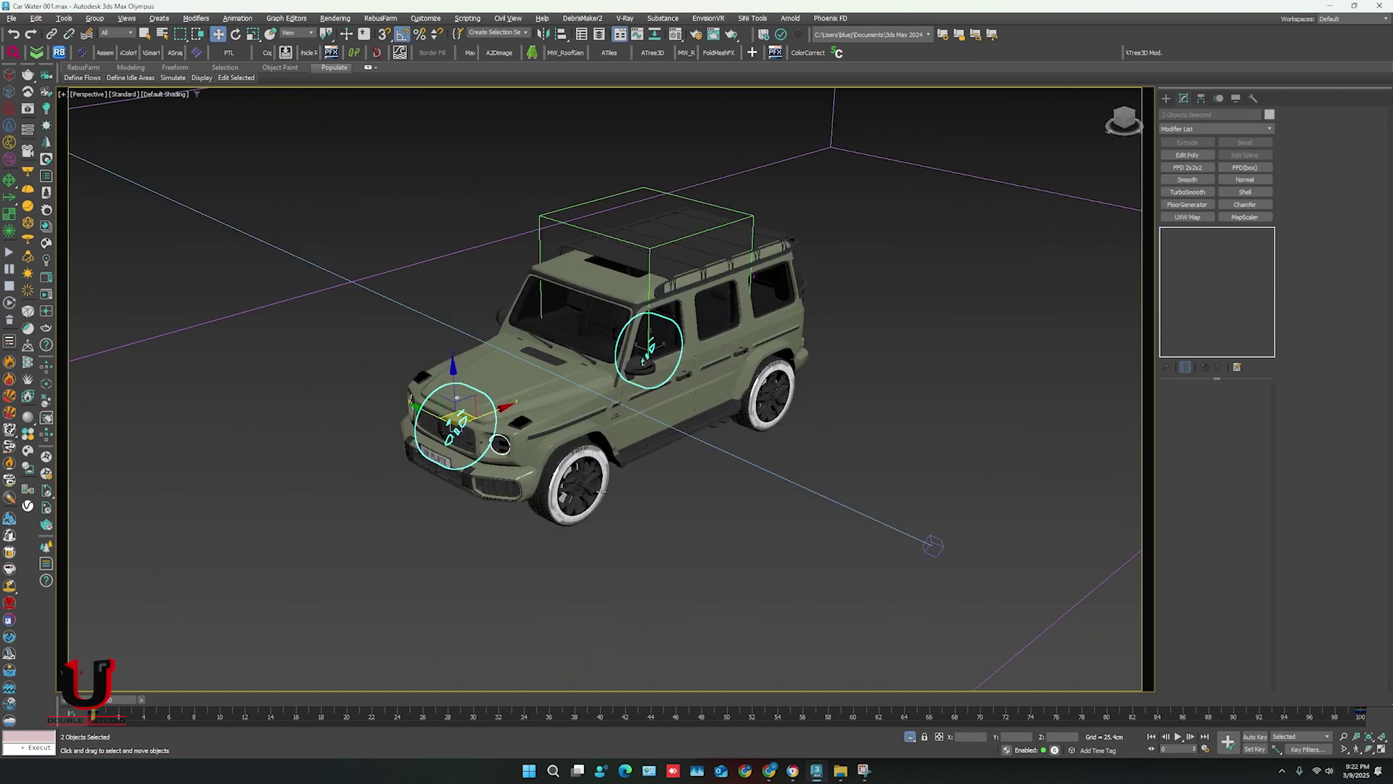
pyautogui.keyDown('ctrl'); pyautogui.click(568, 479); pyautogui.keyUp('ctrl')
pyautogui.keyDown('ctrl'); pyautogui.click(773, 394); pyautogui.keyUp('ctrl')
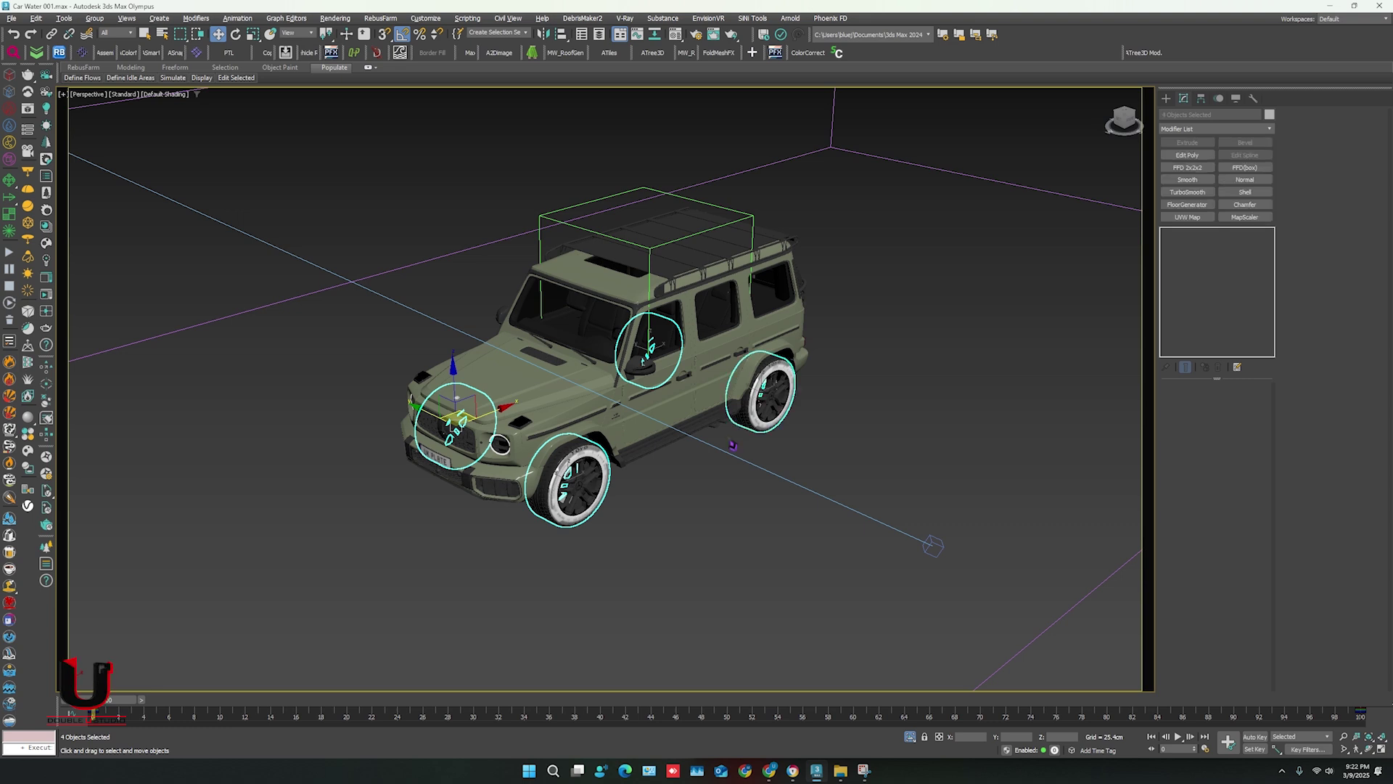
# Give the selected parts Chaos Phoenix properties with Motion Velocity Effect 1.
pyautogui.rightClick(837, 412)
pyautogui.click(876, 572)
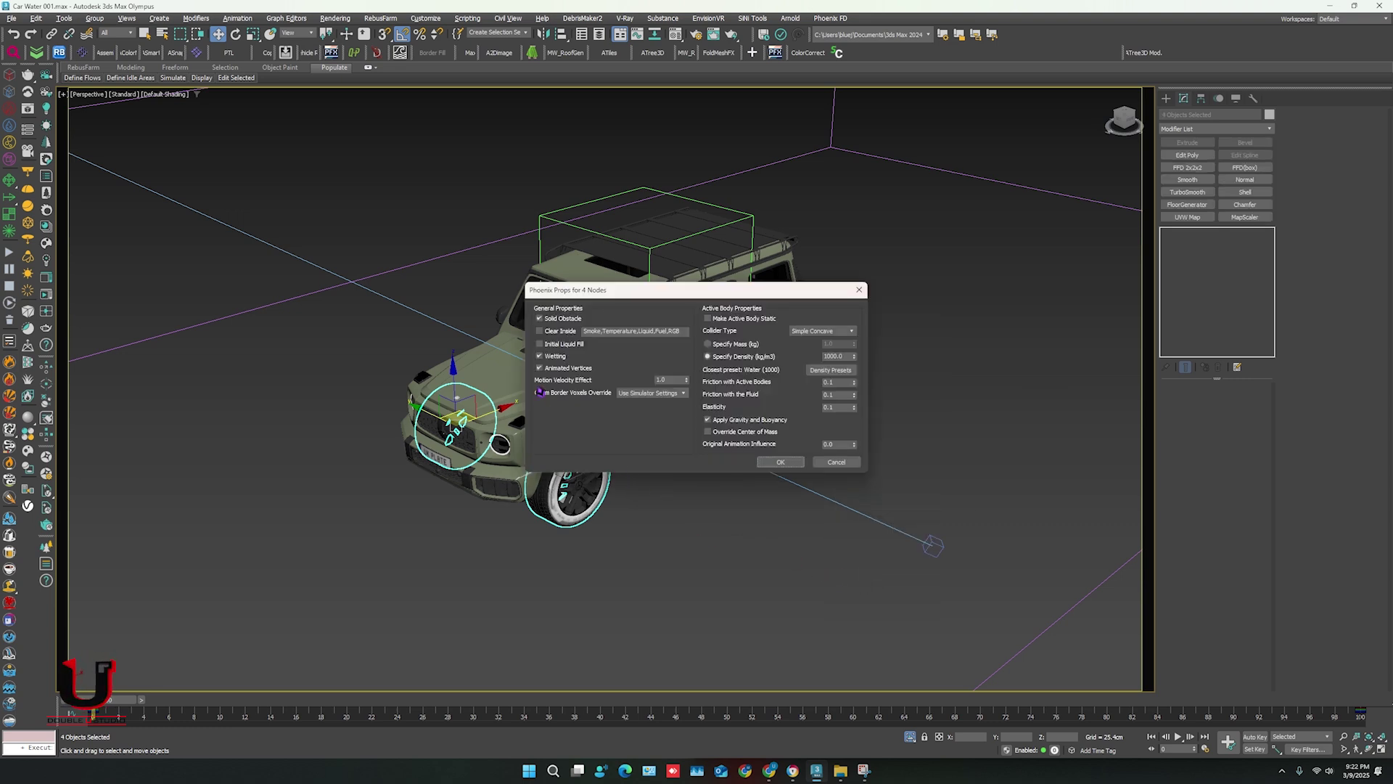
pyautogui.doubleClick(665, 379)
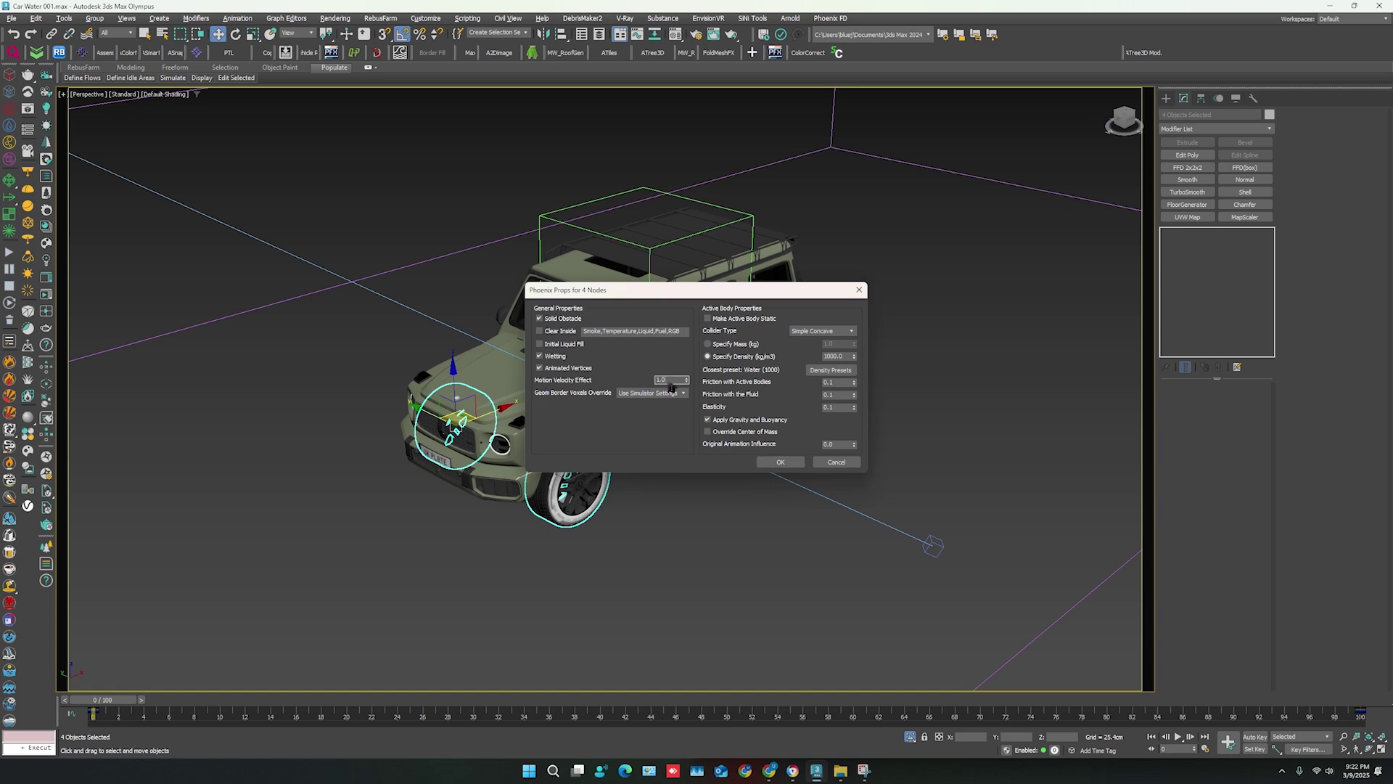
pyautogui.write('1')
pyautogui.click(781, 462)
pyautogui.click(781, 462)
pyautogui.scroll(-3, 756, 552)
pyautogui.keyDown('alt'); pyautogui.moveTo(653, 435); pyautogui.dragTo(756, 550, button='middle'); pyautogui.keyUp('alt')
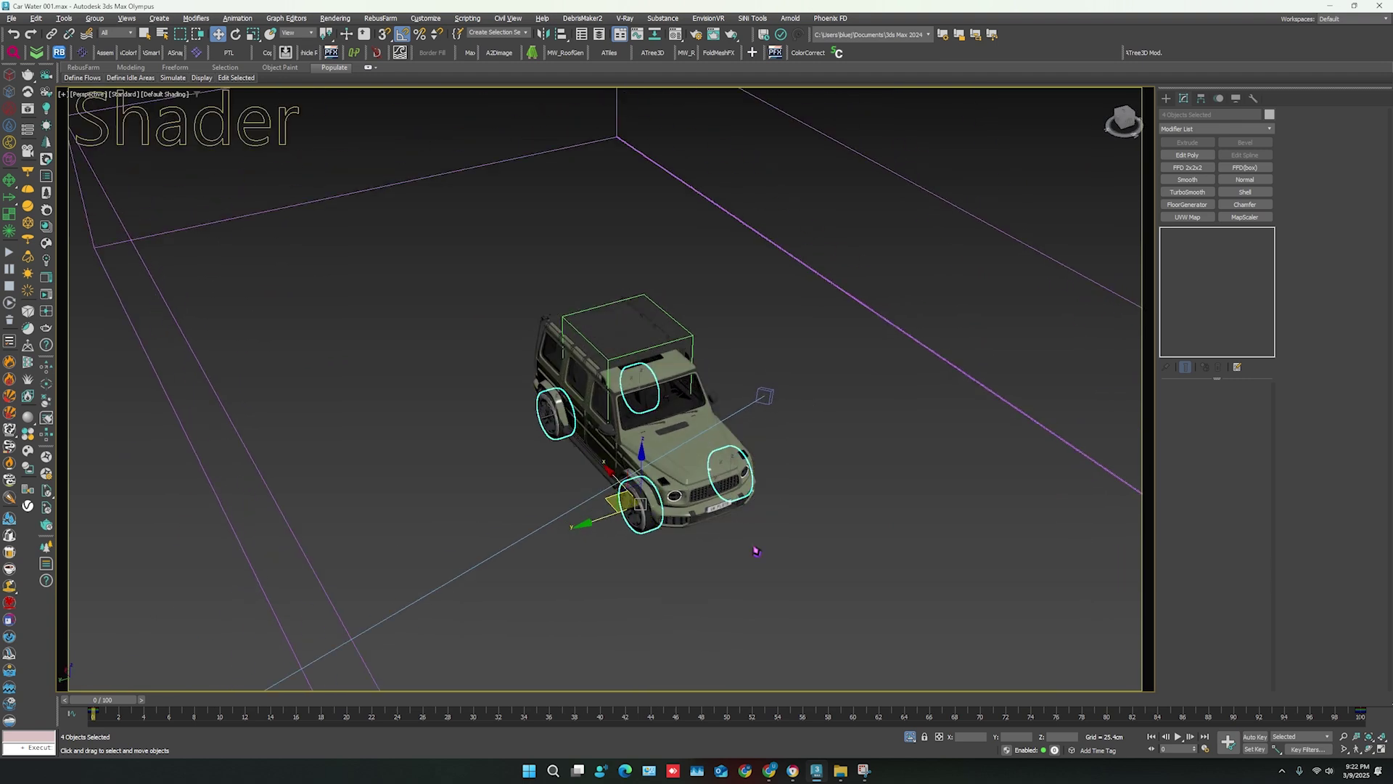
# Start the PhoenixFDLiquid001 simulation and let it run through all 100 frames.
pyautogui.click(954, 420)
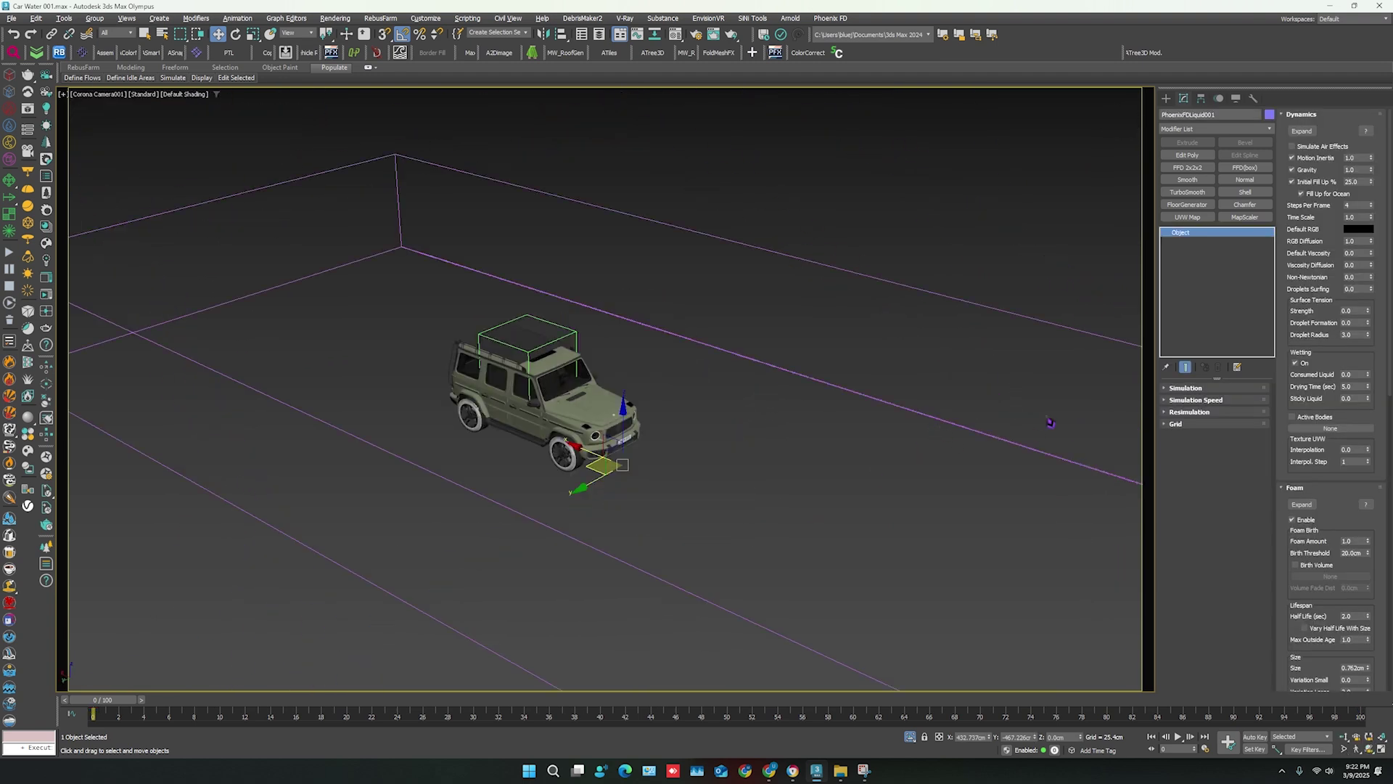
pyautogui.click(1173, 387)
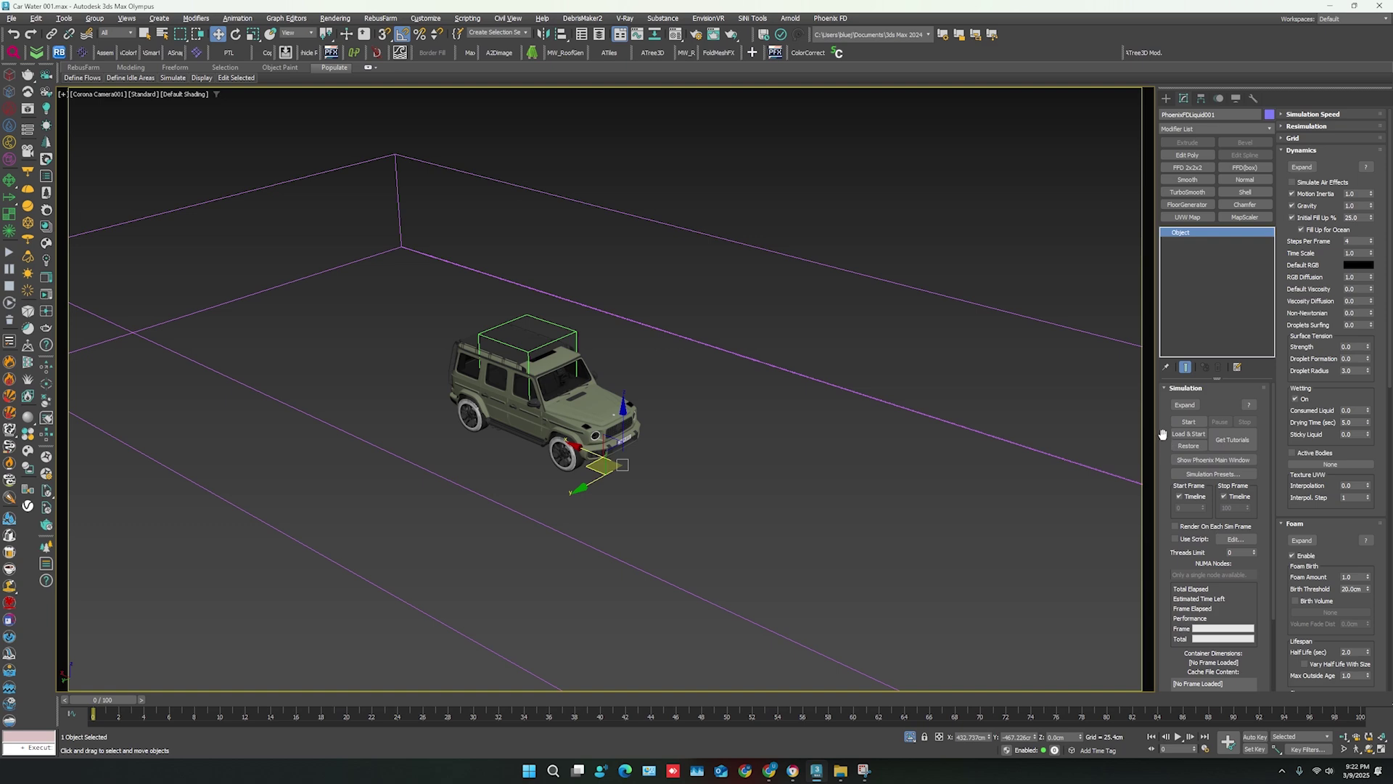
pyautogui.click(1188, 421)
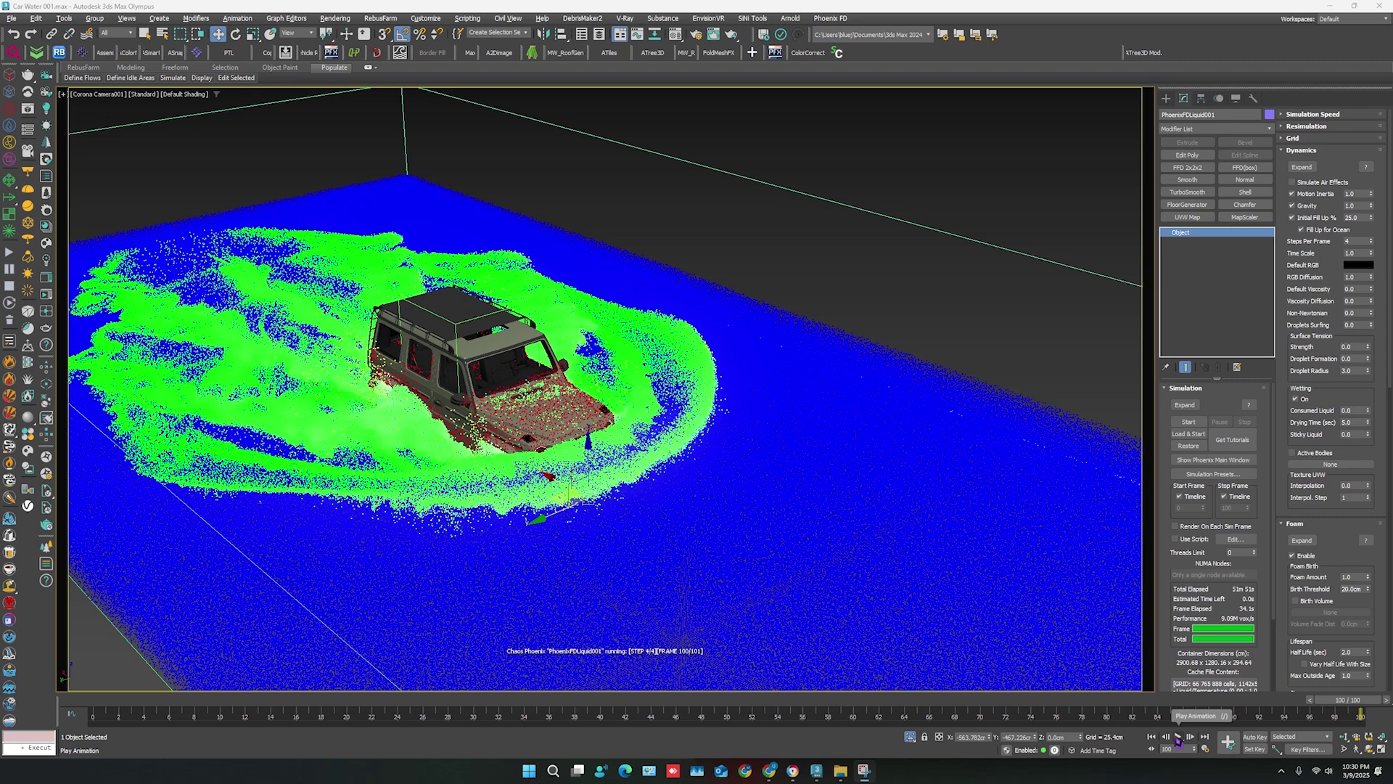
# Play the cached flood animation, then stop playback.
pyautogui.click(1177, 738)
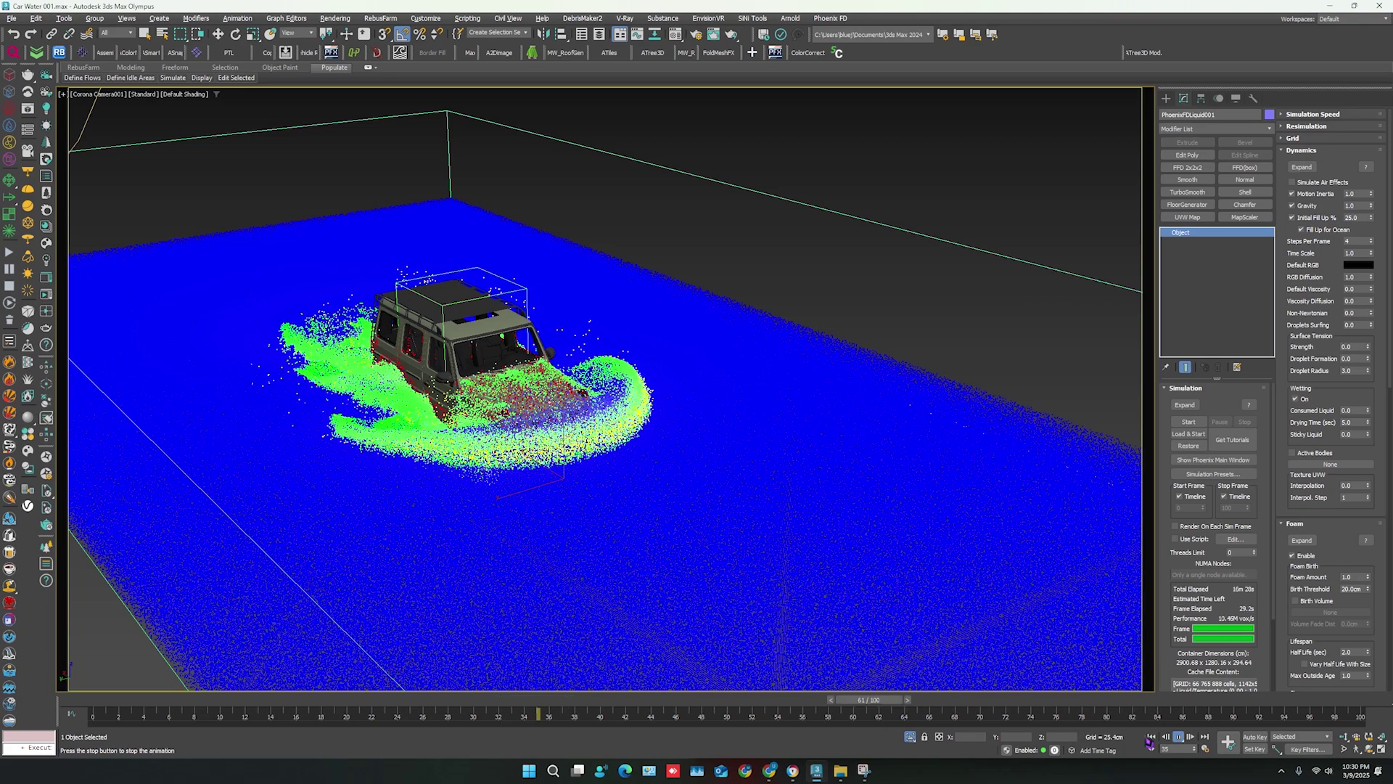
pyautogui.click(1181, 740)
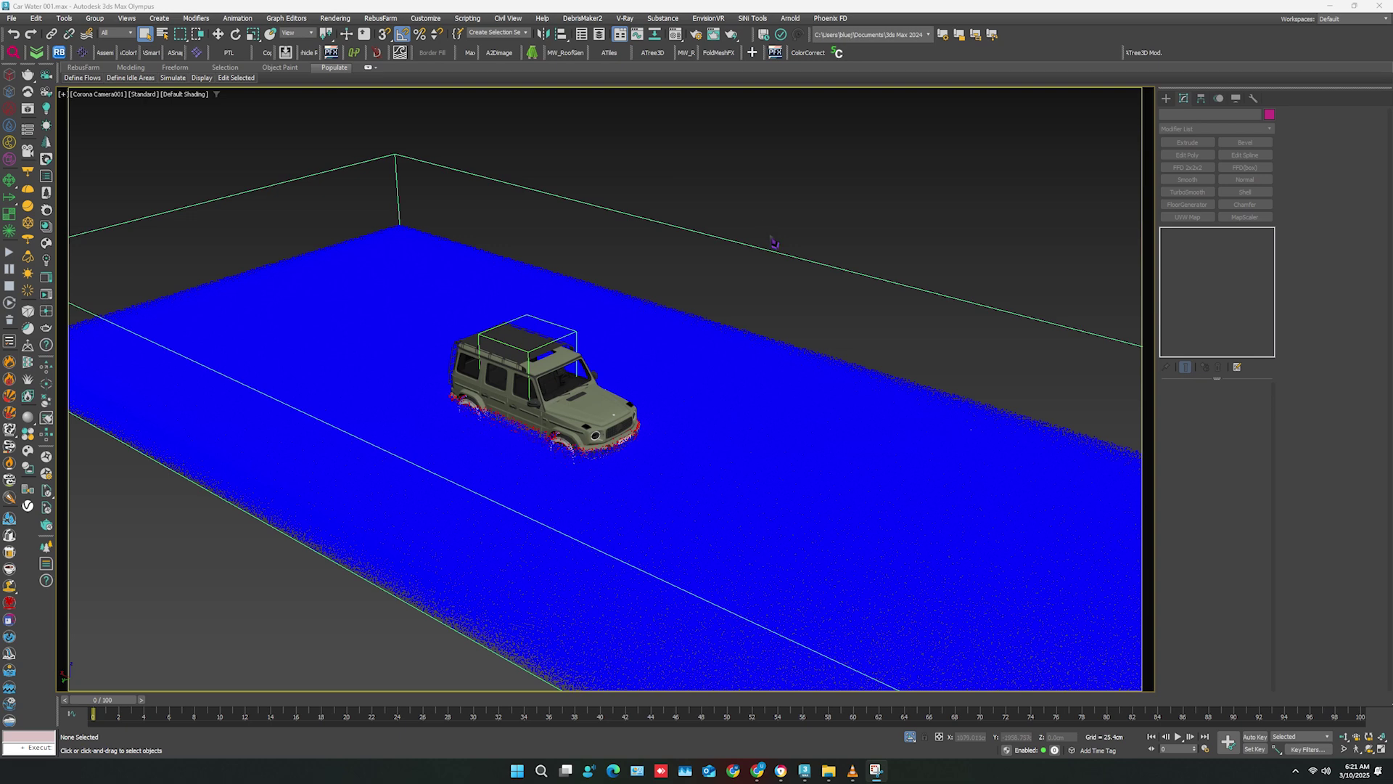
# Decrease the PhoenixFDLiquid001 grid resolution to a 3.175 cm voxel size.
pyautogui.moveTo(807, 250)
pyautogui.mouseDown()
pyautogui.moveTo(769, 278)
pyautogui.moveTo(781, 272)
pyautogui.mouseUp()
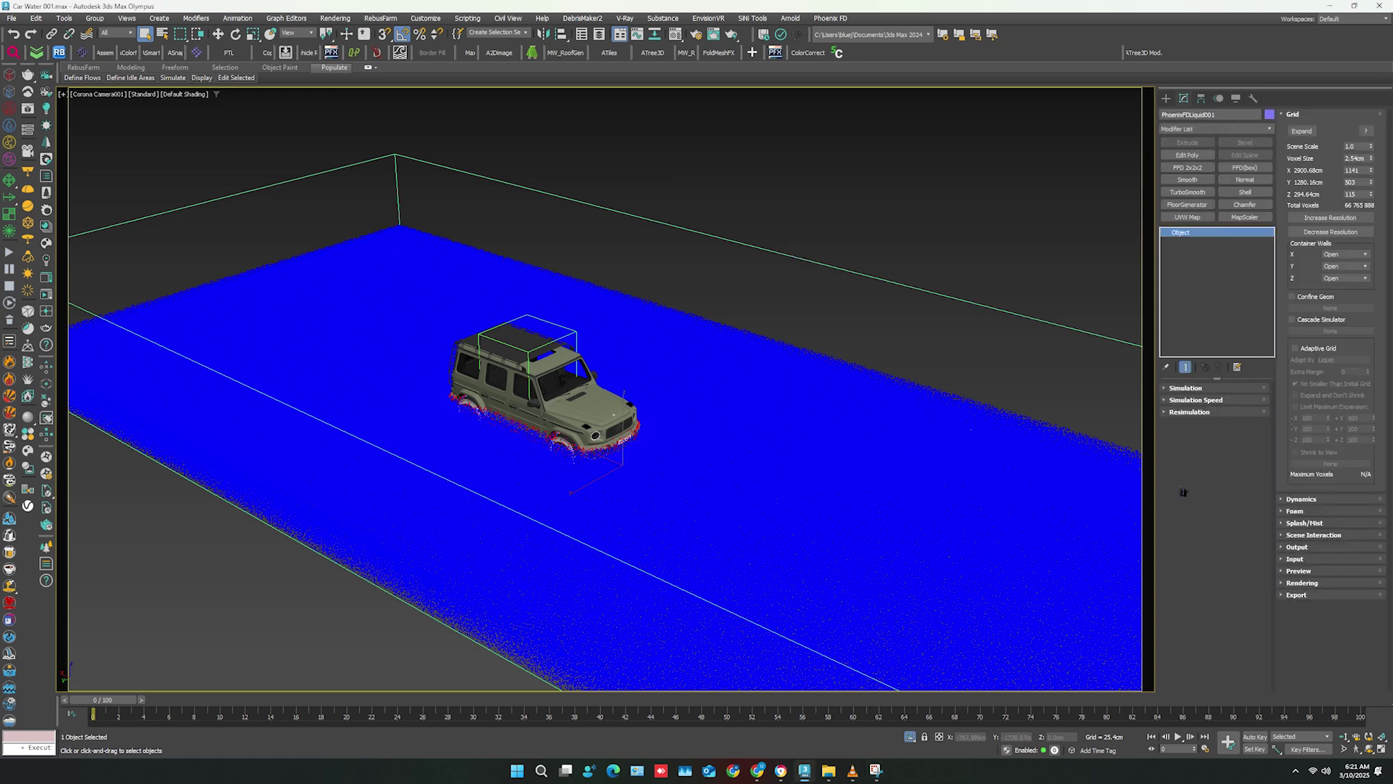
pyautogui.click(1293, 114)
pyautogui.click(1176, 424)
pyautogui.click(1329, 232)
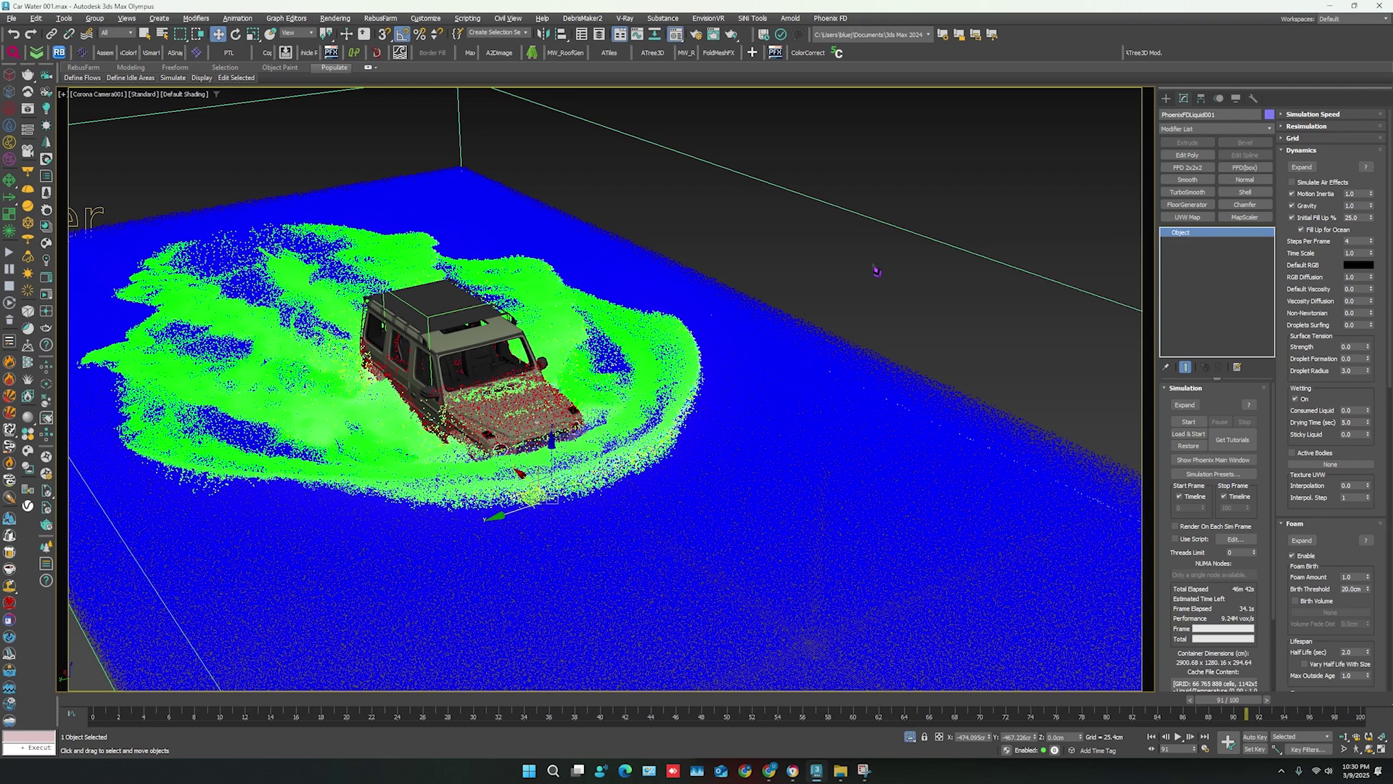
# Assign the Water Clear material to the selected liquid simulator via the Material Editor (M).
pyautogui.press('m')
pyautogui.click(819, 163)
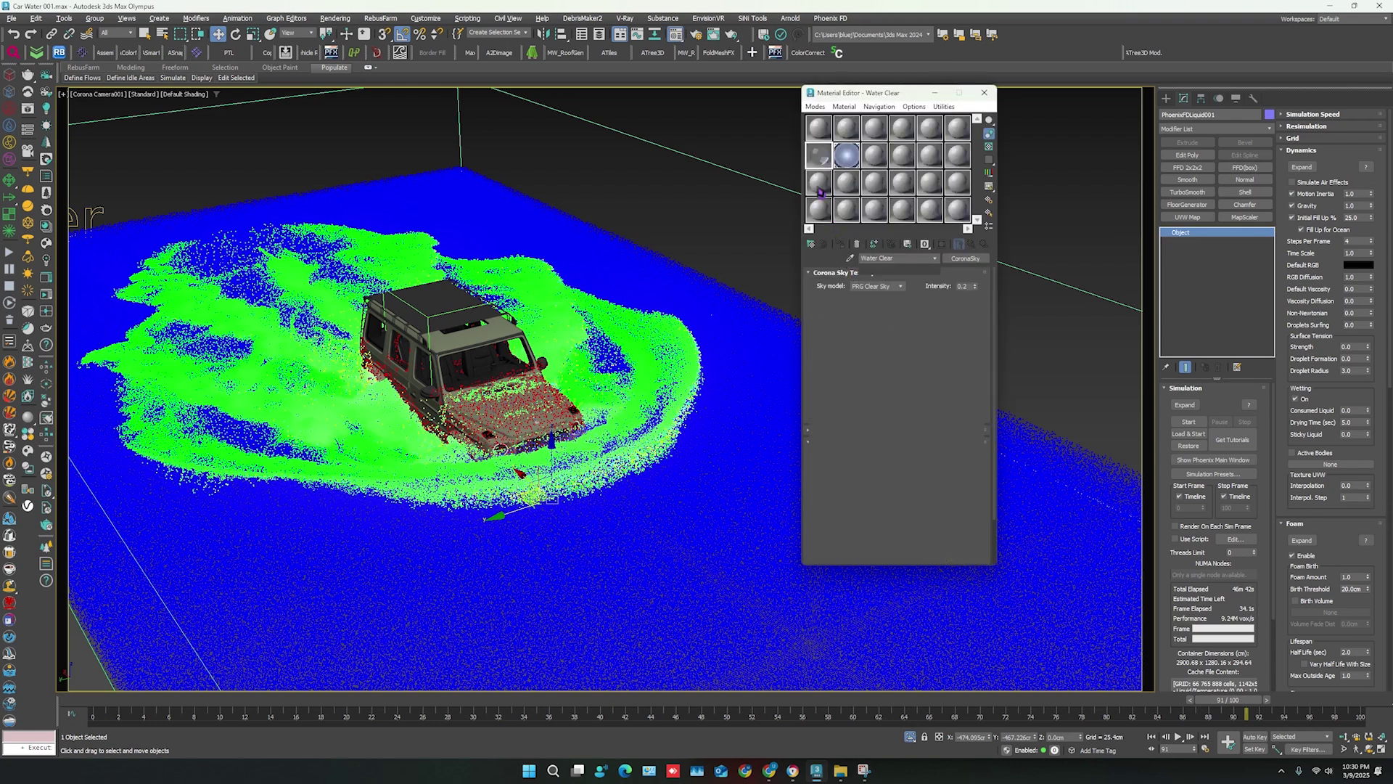
pyautogui.click(844, 248)
pyautogui.click(985, 93)
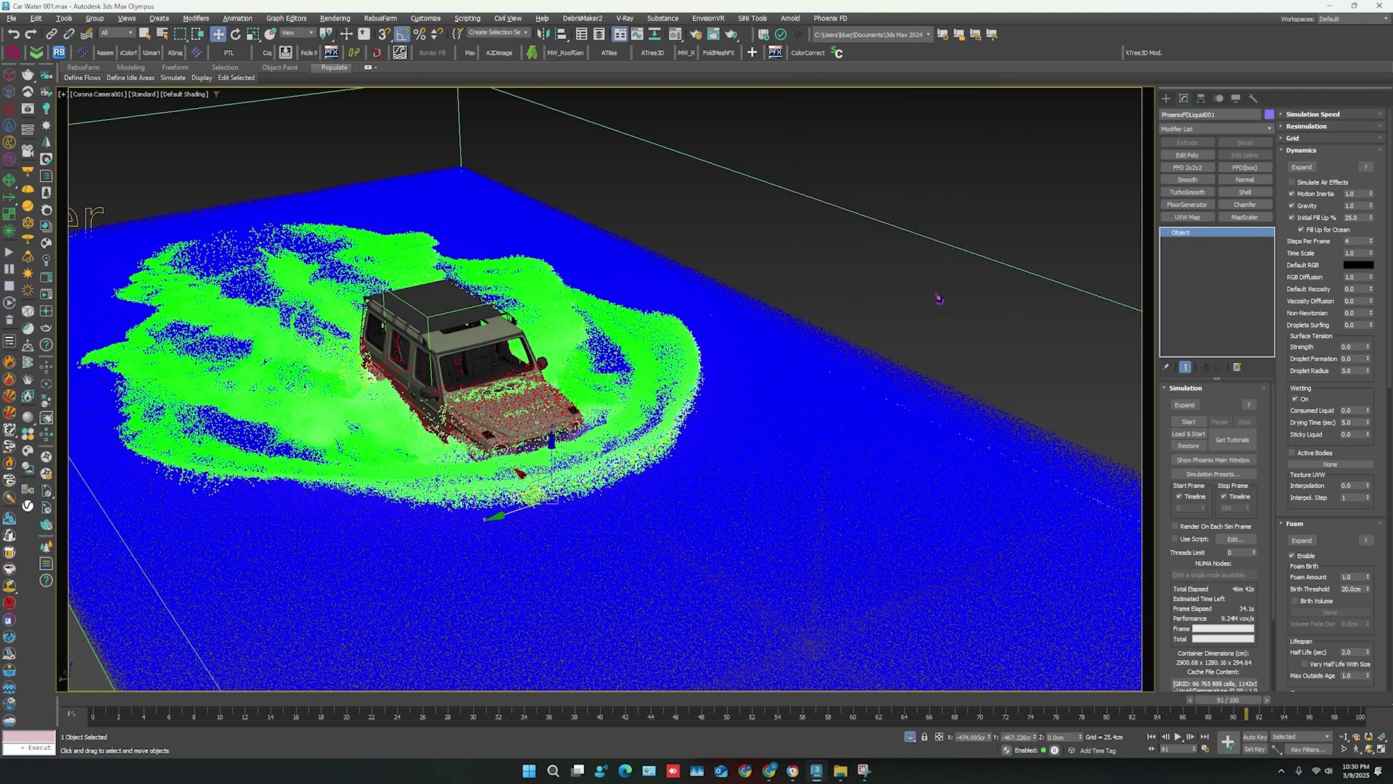
# Start Corona interactive rendering, dismiss the error, and enlarge the render window.
pyautogui.click(46, 293)
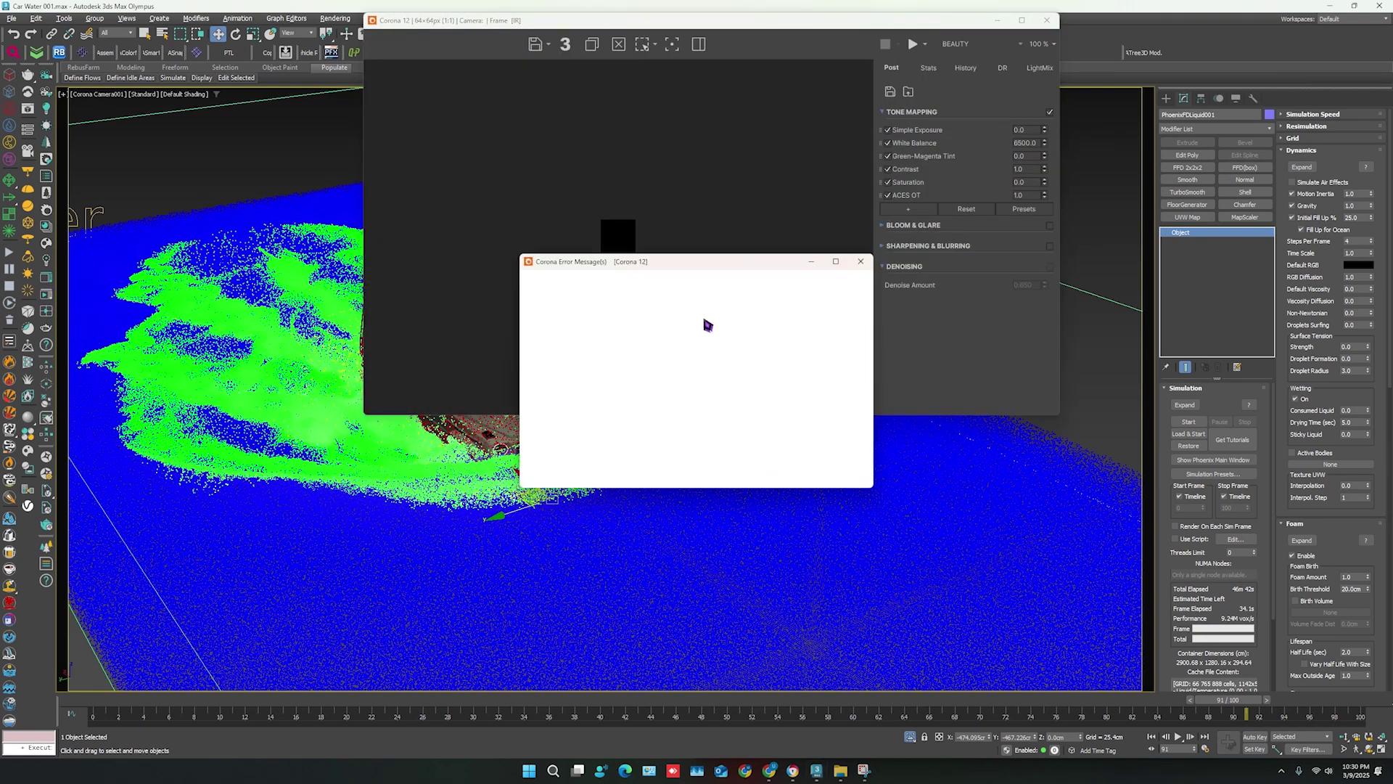
pyautogui.click(865, 265)
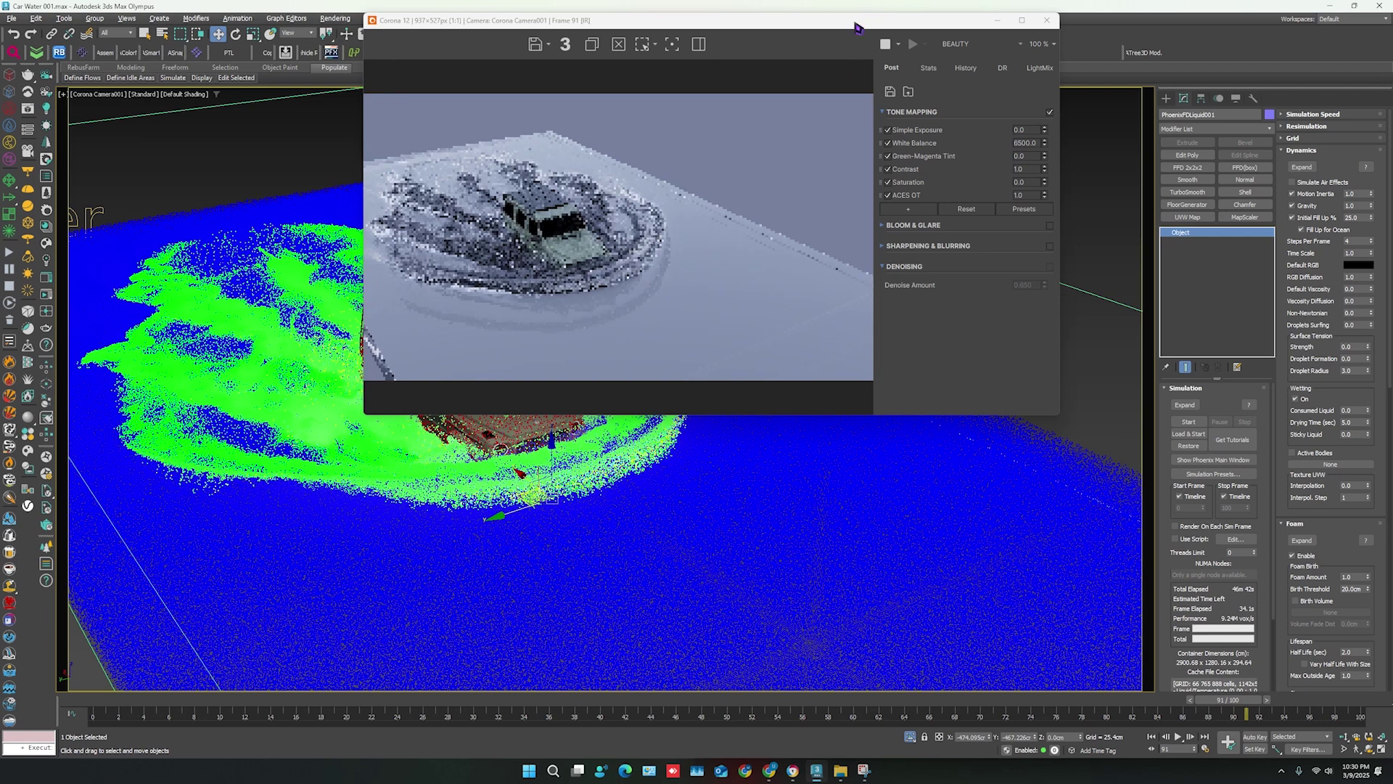
pyautogui.moveTo(855, 22); pyautogui.dragTo(905, 96)
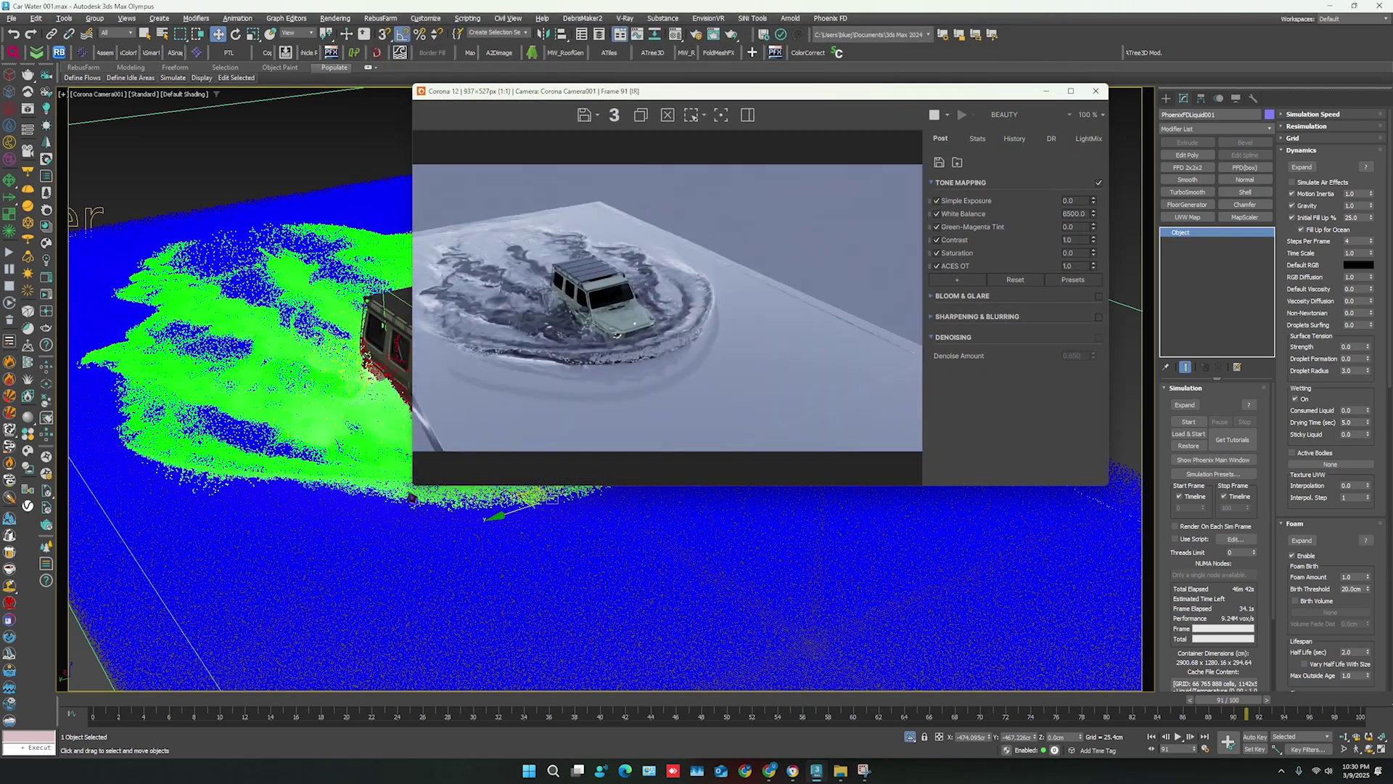
pyautogui.moveTo(413, 283); pyautogui.dragTo(316, 283)
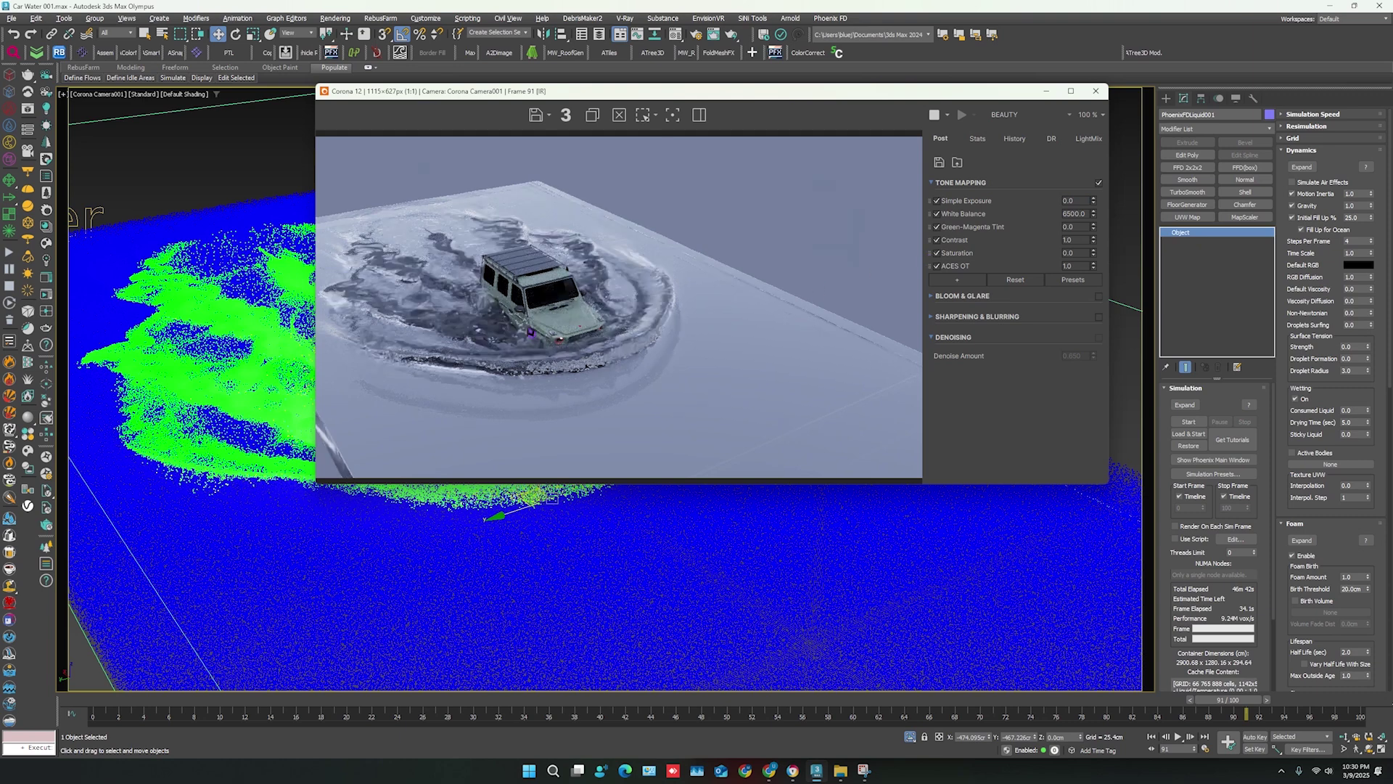
pyautogui.scroll(1, 479, 341)
pyautogui.scroll(-1, 631, 319)
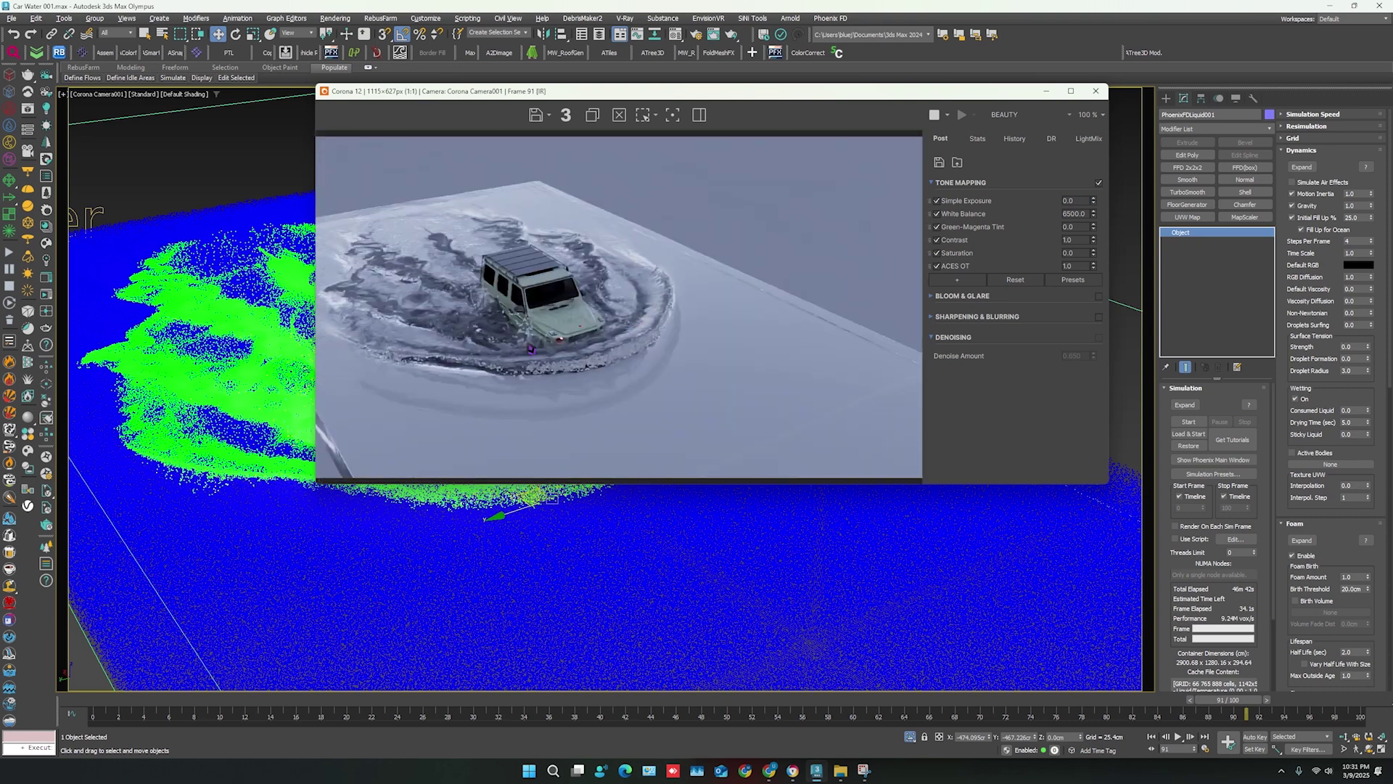